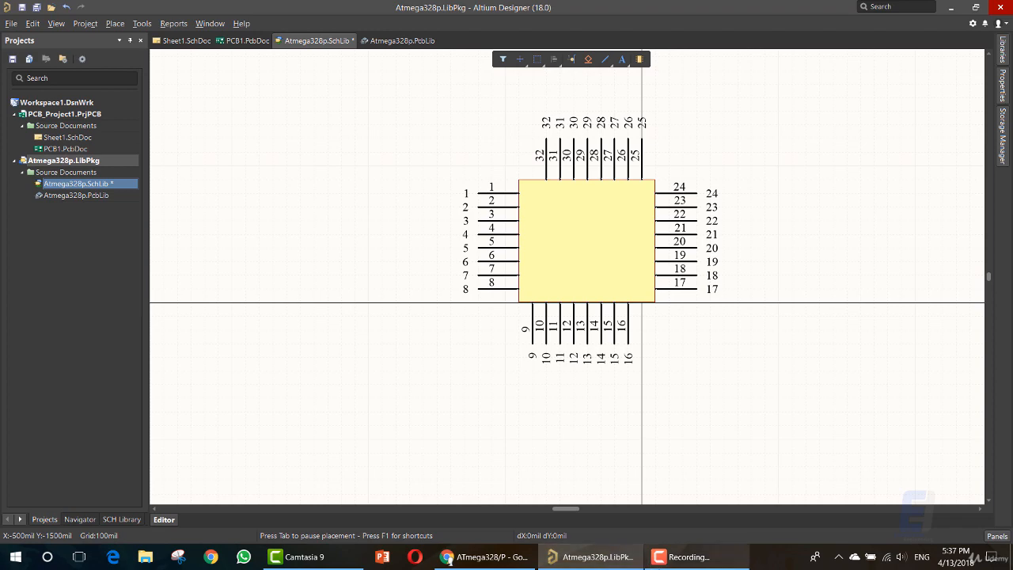
# Switch to Chrome's ATmega328/P datasheet and arrange it side by side with the Altium Designer schematic library.
pyautogui.click(485, 556)
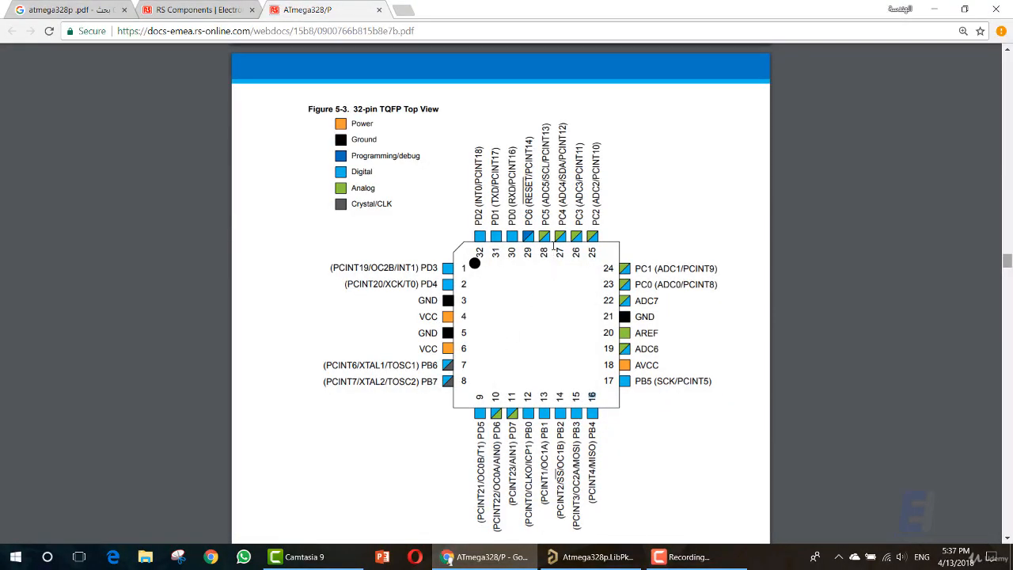
pyautogui.moveTo(489, 13); pyautogui.dragTo(1012, 20)
pyautogui.click(417, 115)
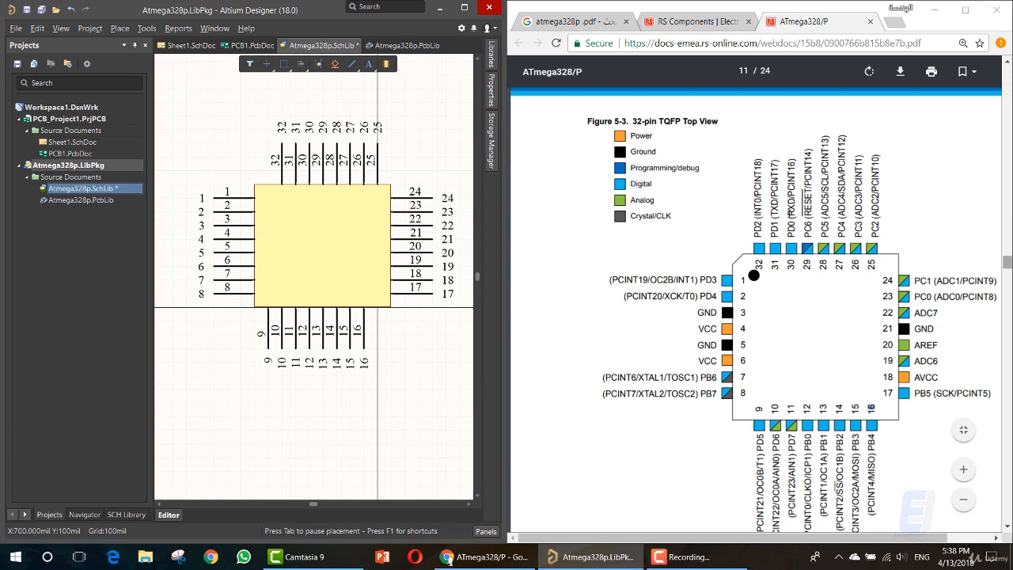
# Go to the 32-pin TQFP top view (Figure 5-3) in the datasheet and select pin 1's full label, (PCINT19/OC2B/INT1) PD3.
pyautogui.moveTo(914, 24); pyautogui.dragTo(1012, 133)
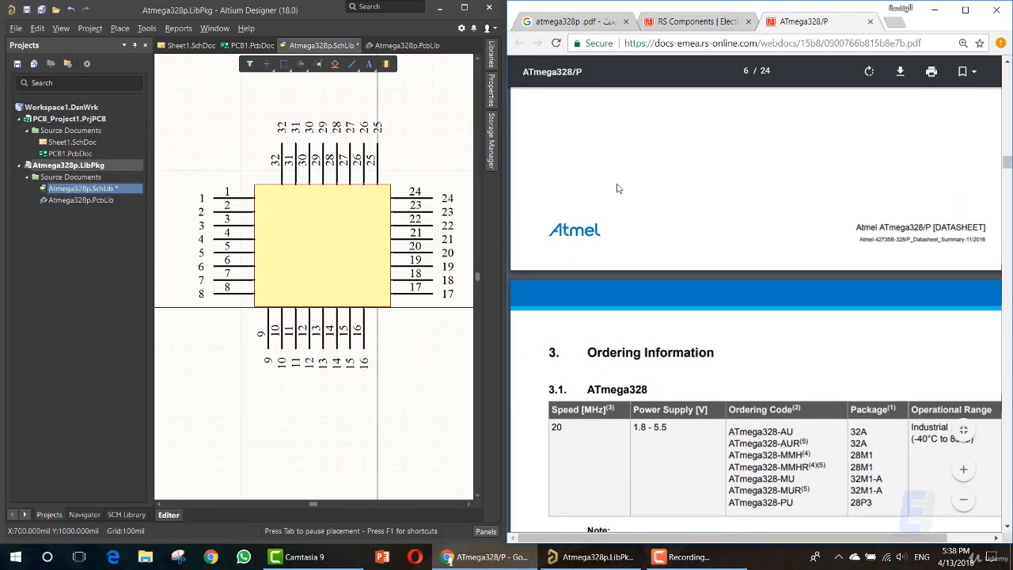
pyautogui.scroll(-20, 793, 344)
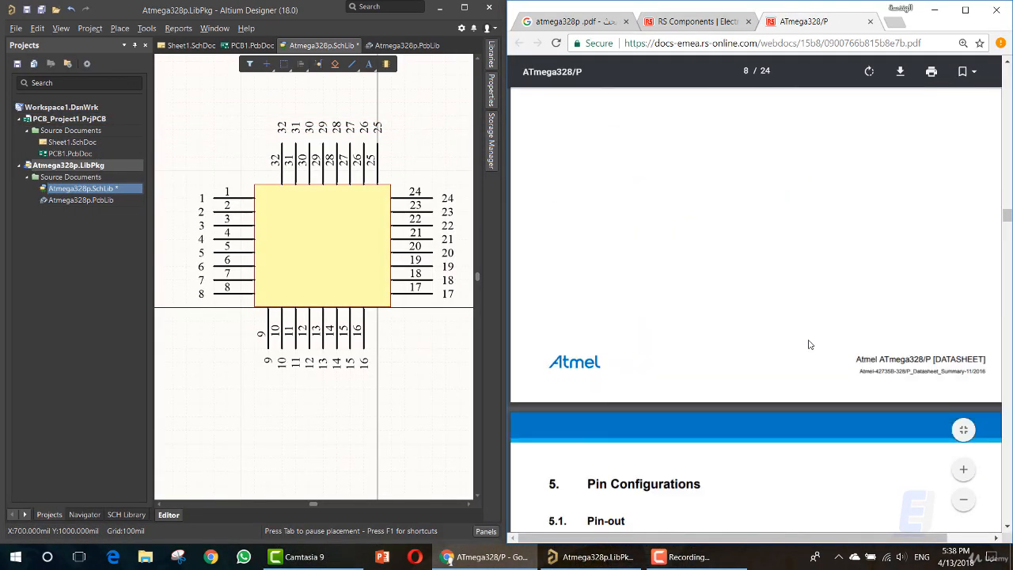
pyautogui.scroll(-10, 803, 337)
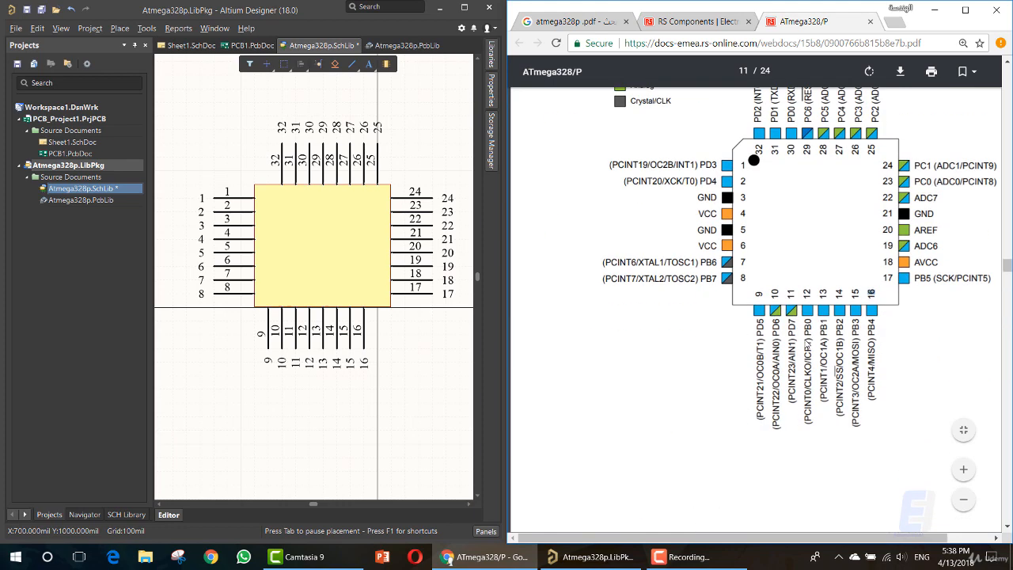
pyautogui.scroll(2, 807, 278)
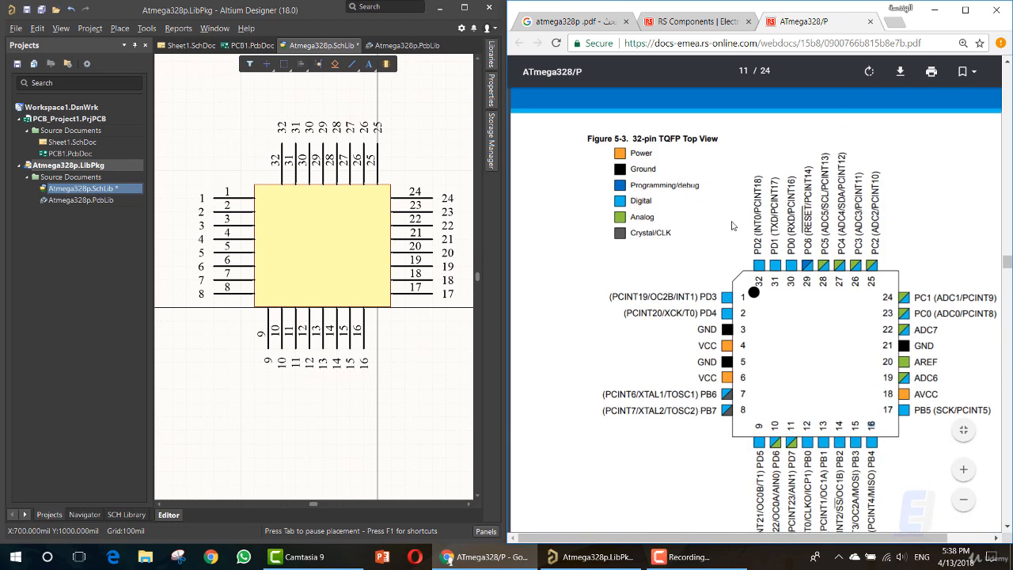
pyautogui.moveTo(757, 252); pyautogui.dragTo(758, 180)
pyautogui.click(706, 296)
pyautogui.moveTo(715, 296); pyautogui.dragTo(610, 297)
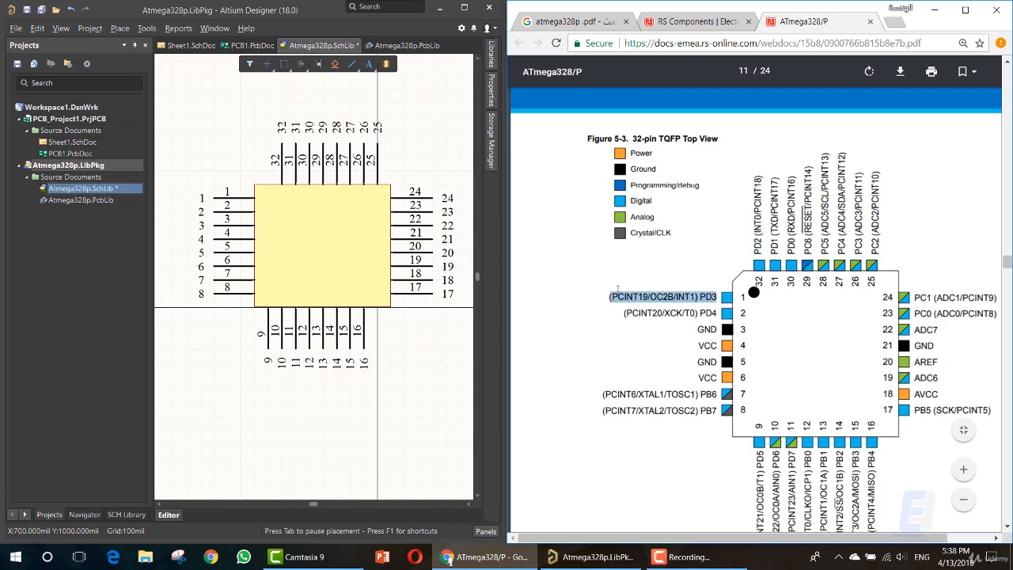
# Open the properties of symbol pin 1 and set its name to (PCINT19/OC2B/INT1) PD3.
pyautogui.click(234, 199)
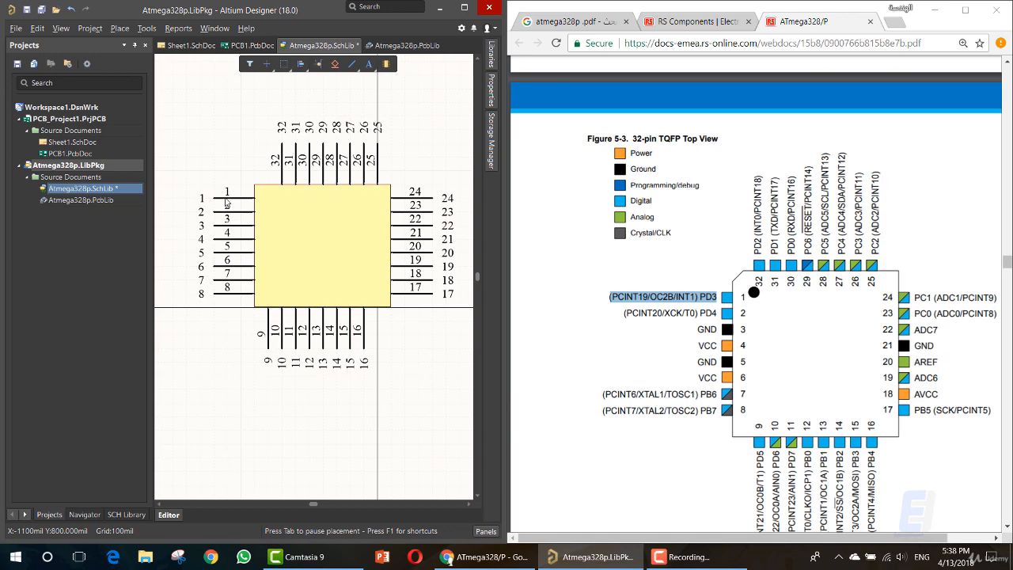
pyautogui.press('Tab')
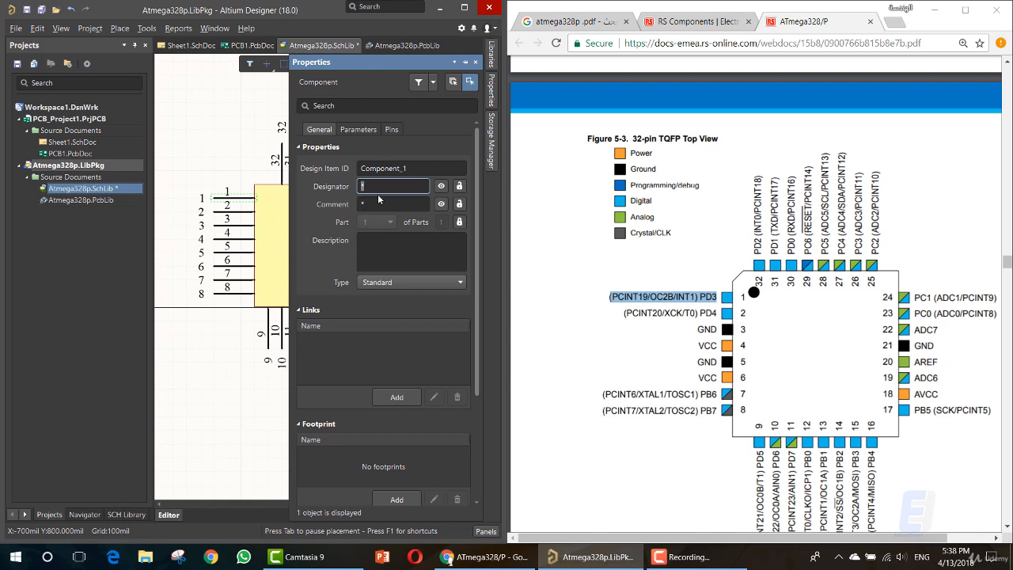
pyautogui.click(357, 129)
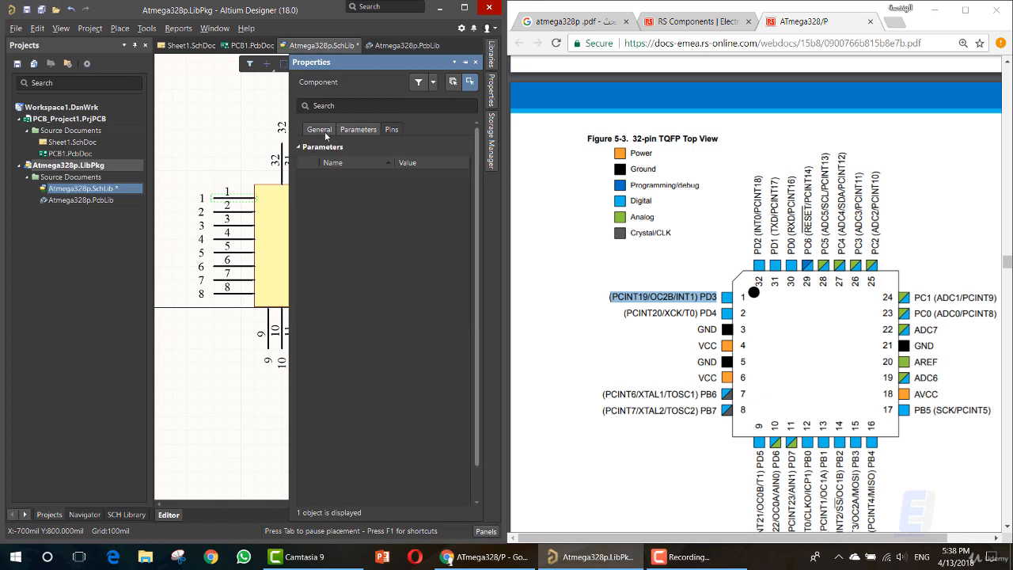
pyautogui.click(323, 133)
pyautogui.click(386, 130)
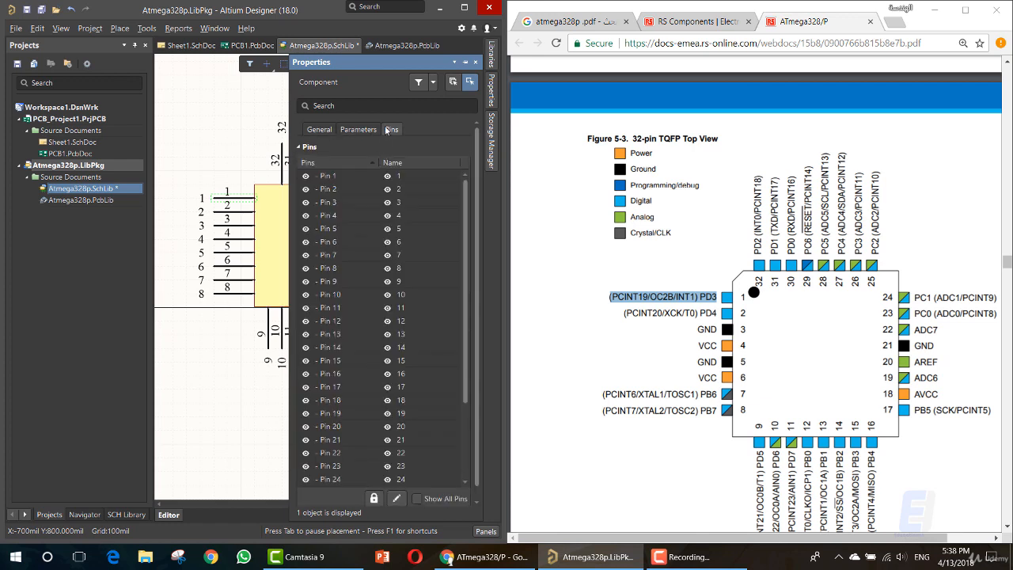
pyautogui.click(320, 130)
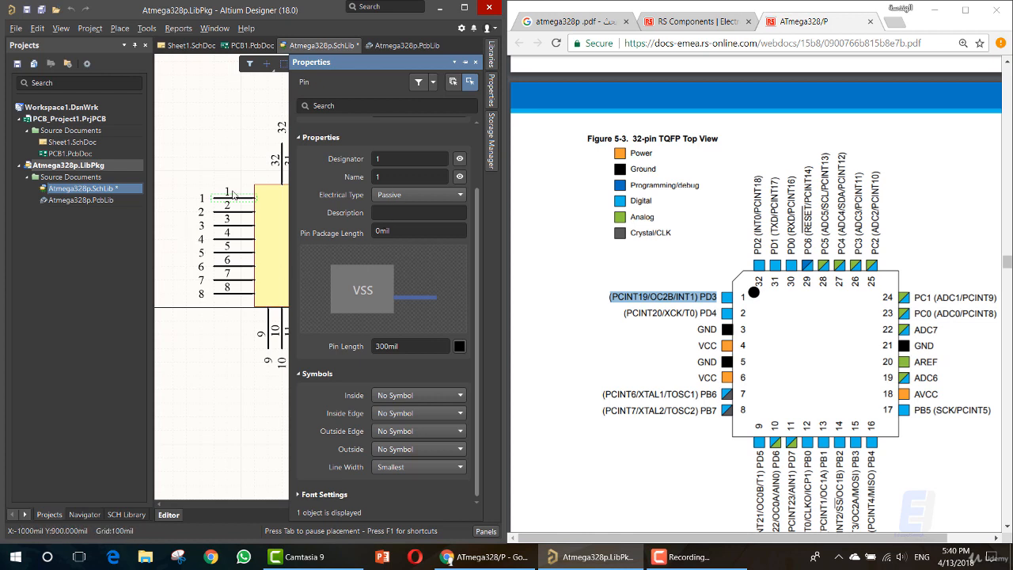
pyautogui.press('Tab')
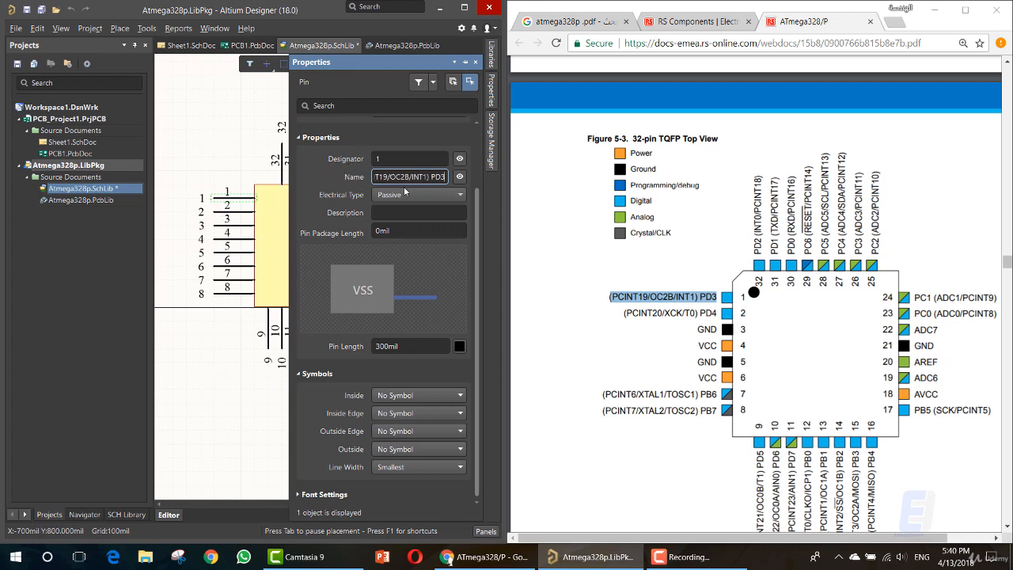
pyautogui.press('Return')
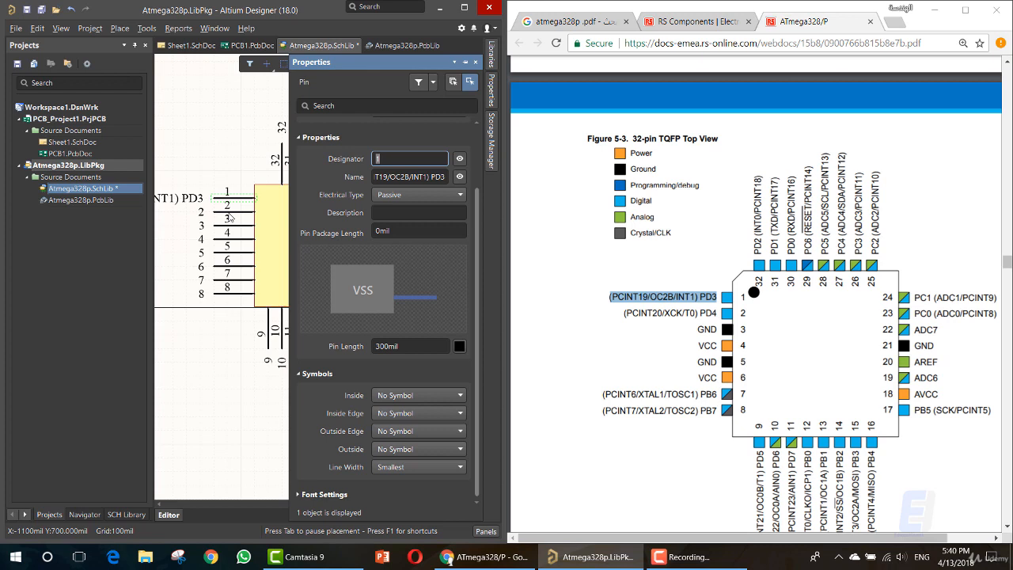
# Copy pin 2's label from the datasheet and set symbol pin 2's name to (PCINT20/XCK/T0) PD4.
pyautogui.tripleClick(655, 313)
pyautogui.hotkey('ctrl', 'c')
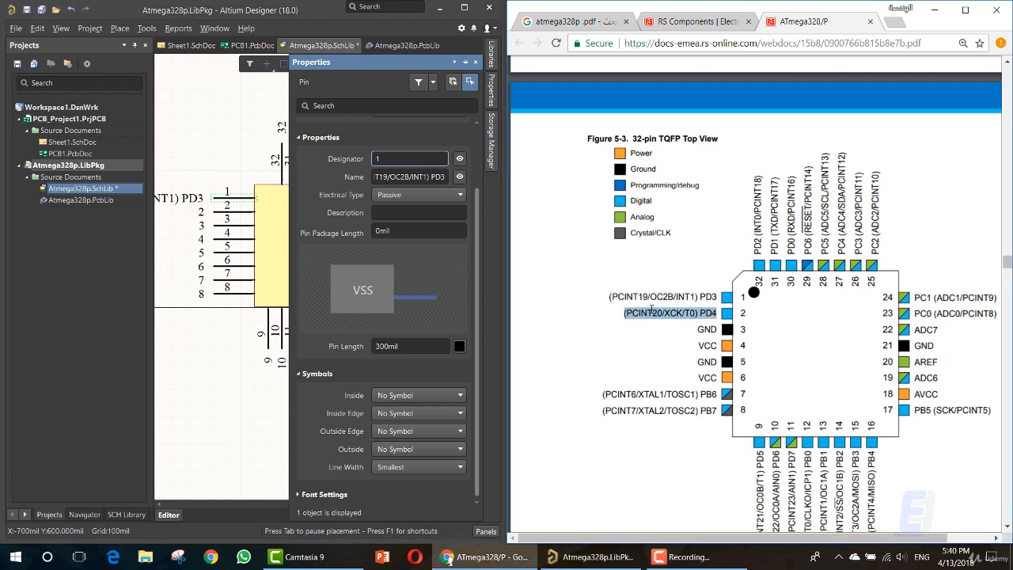
pyautogui.click(227, 214)
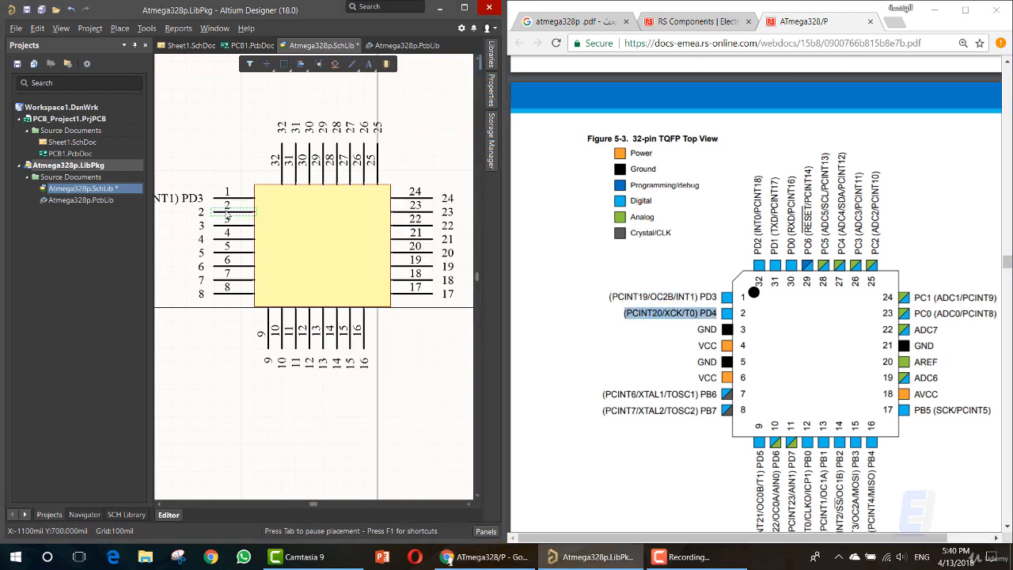
pyautogui.press('Tab')
pyautogui.hotkey('ctrl', 'v')
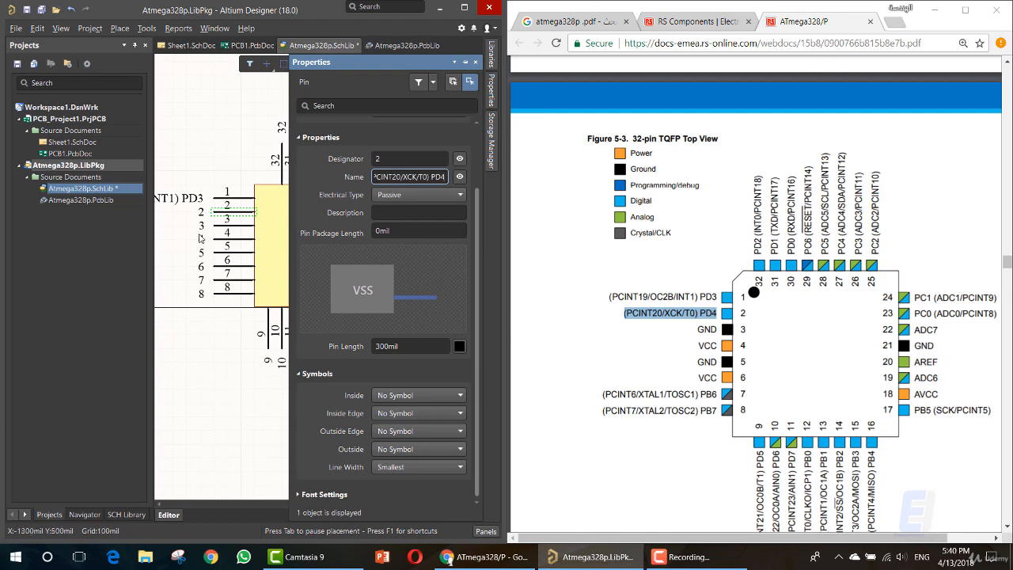
pyautogui.press('Return')
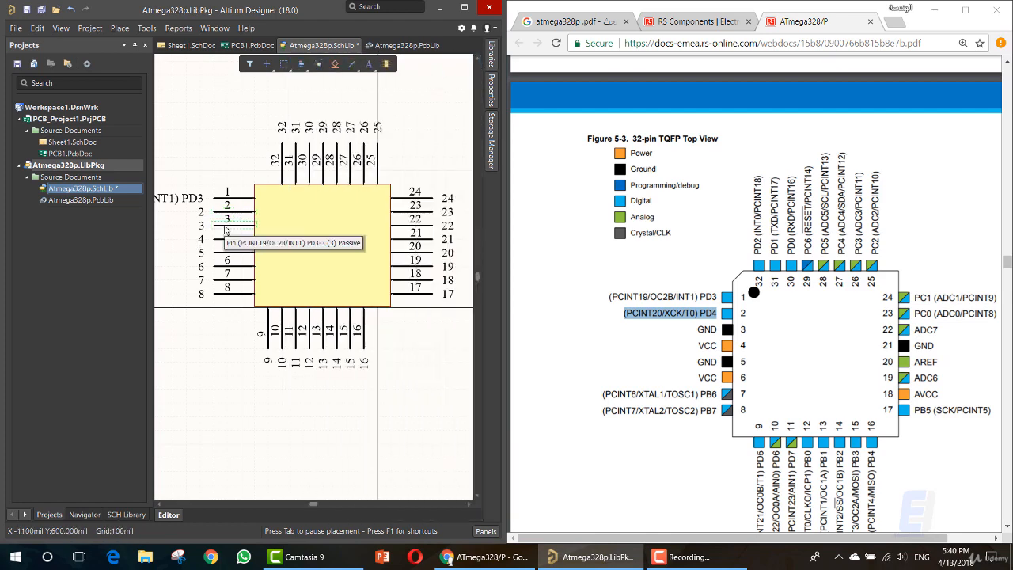
pyautogui.press('Tab')
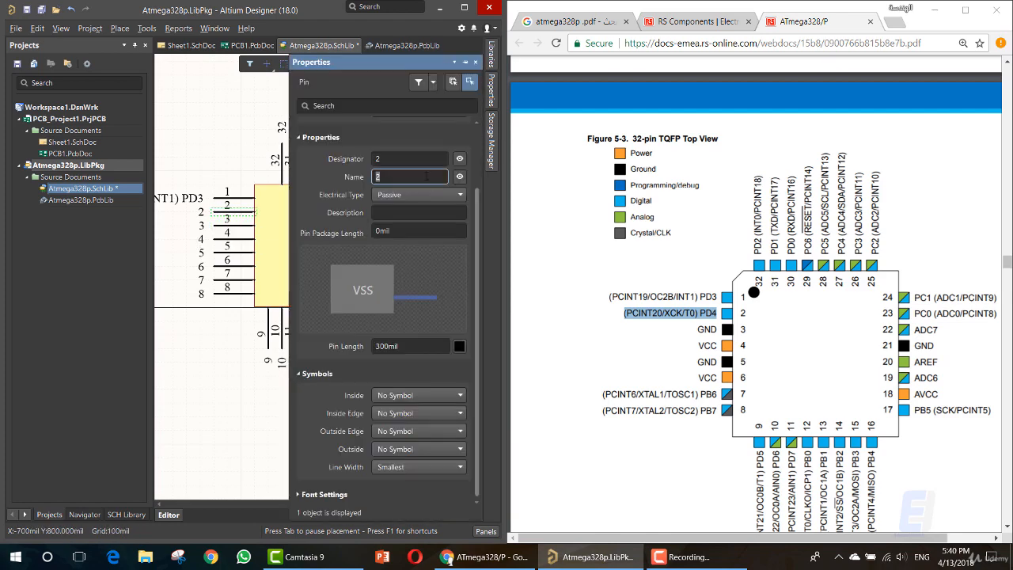
pyautogui.hotkey('ctrl', 'v')
pyautogui.hotkey('shift', 'Tab')
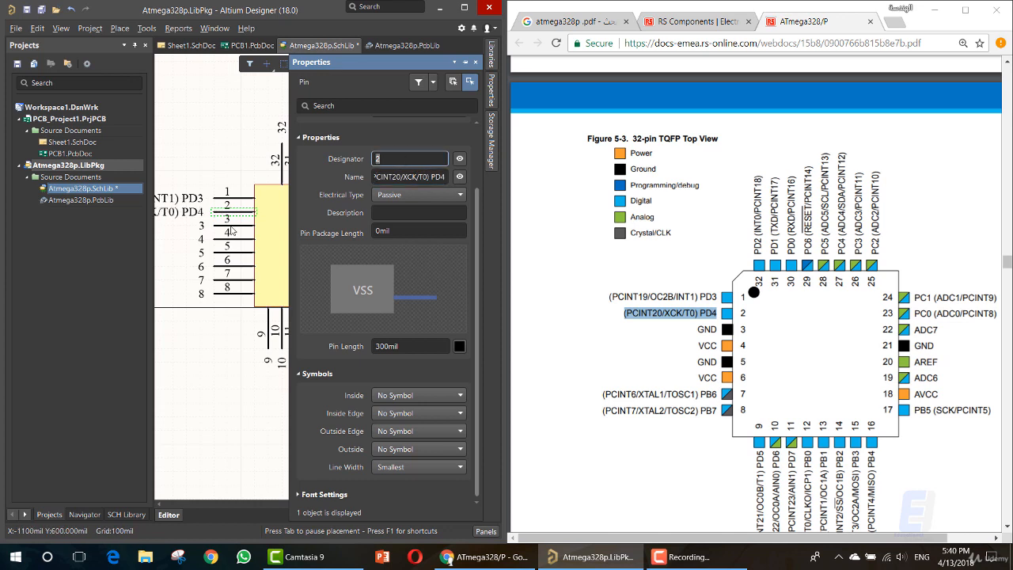
# Set the name of symbol pin 3 to GND, copied from the datasheet pinout.
pyautogui.write('3')
pyautogui.press('Return')
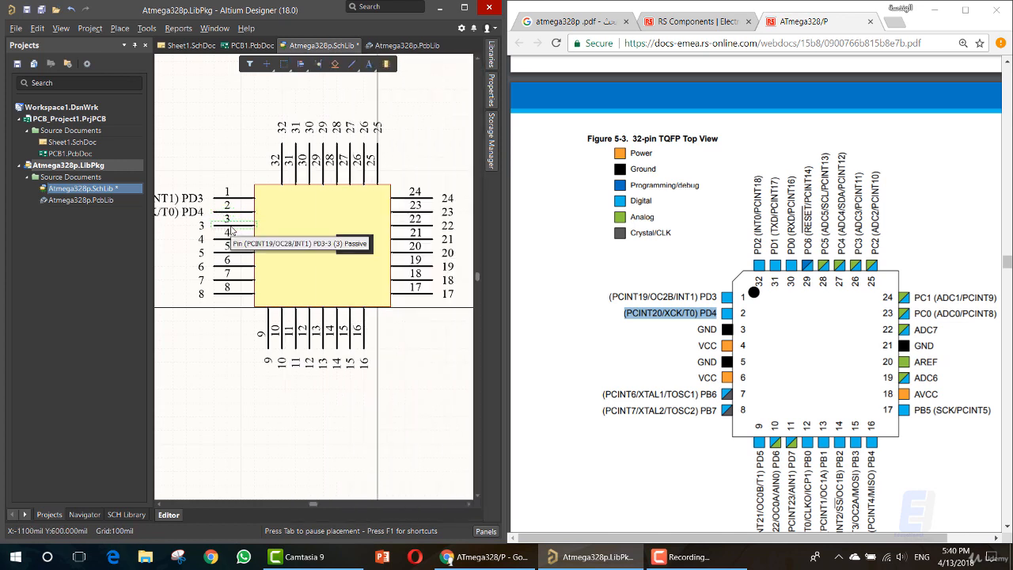
pyautogui.press('Tab')
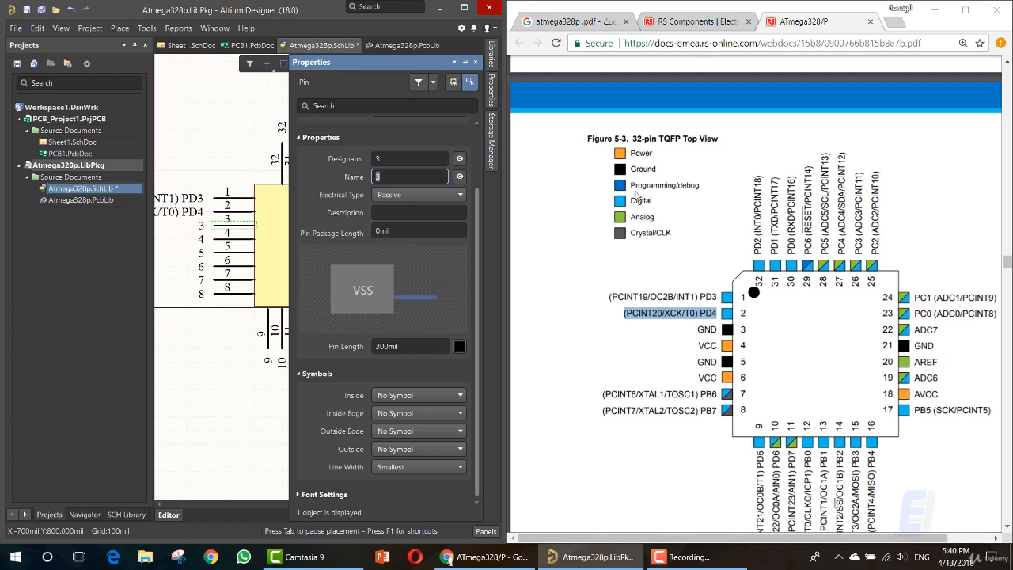
pyautogui.doubleClick(706, 329)
pyautogui.hotkey('ctrl', 'c')
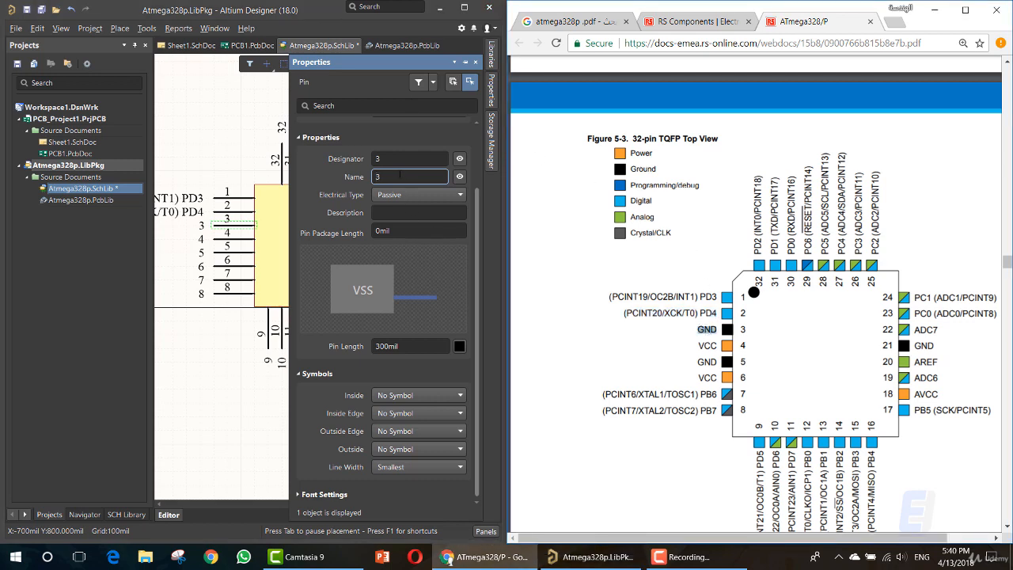
pyautogui.click(399, 175)
pyautogui.hotkey('ctrl', 'v')
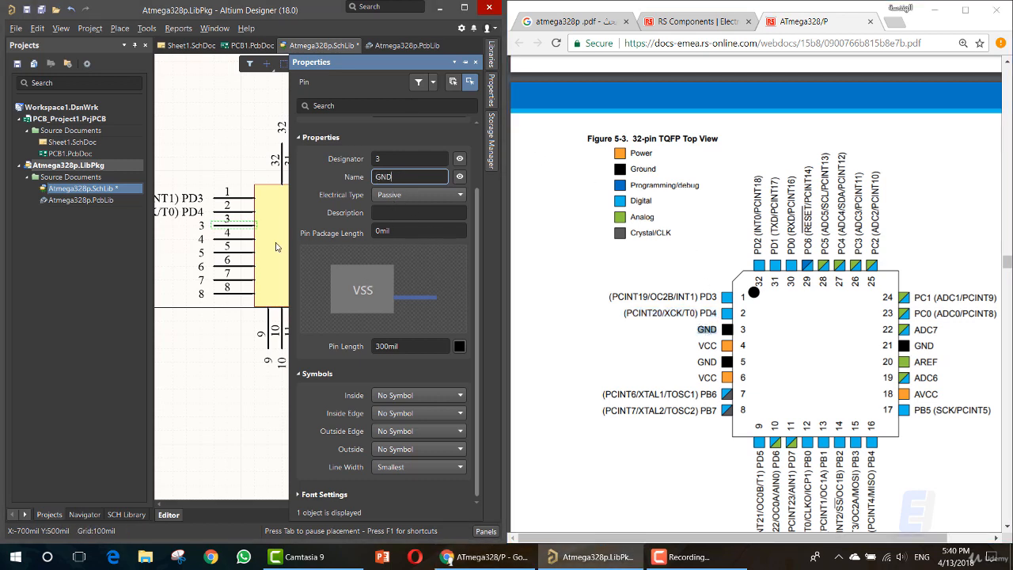
pyautogui.press('Return')
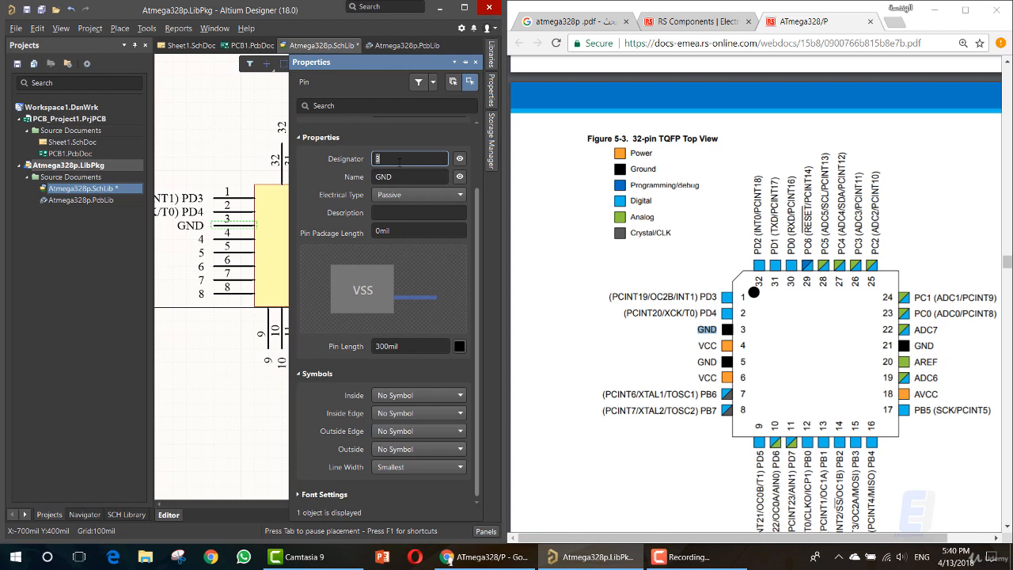
# Set the name of symbol pin 4 to VCC, copied from the datasheet pinout.
pyautogui.click(225, 238)
pyautogui.doubleClick(226, 240)
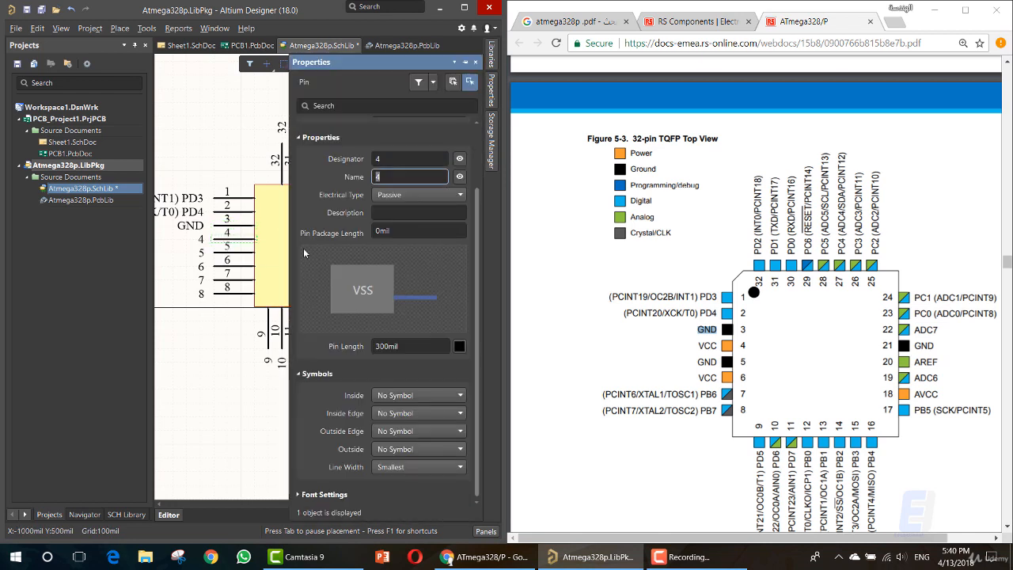
pyautogui.doubleClick(702, 348)
pyautogui.hotkey('ctrl', 'c')
pyautogui.click(399, 174)
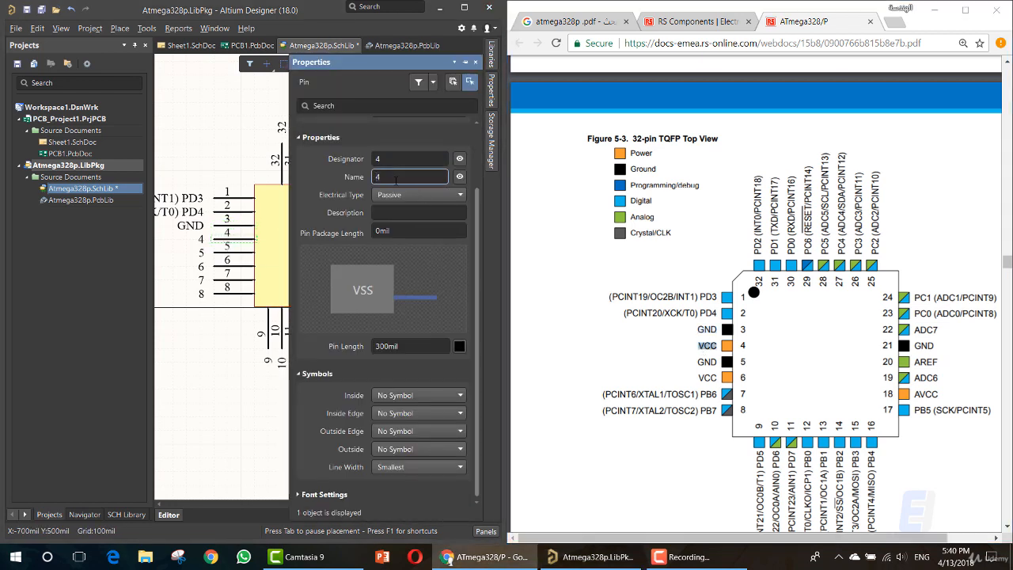
pyautogui.hotkey('ctrl', 'v')
pyautogui.press('Return')
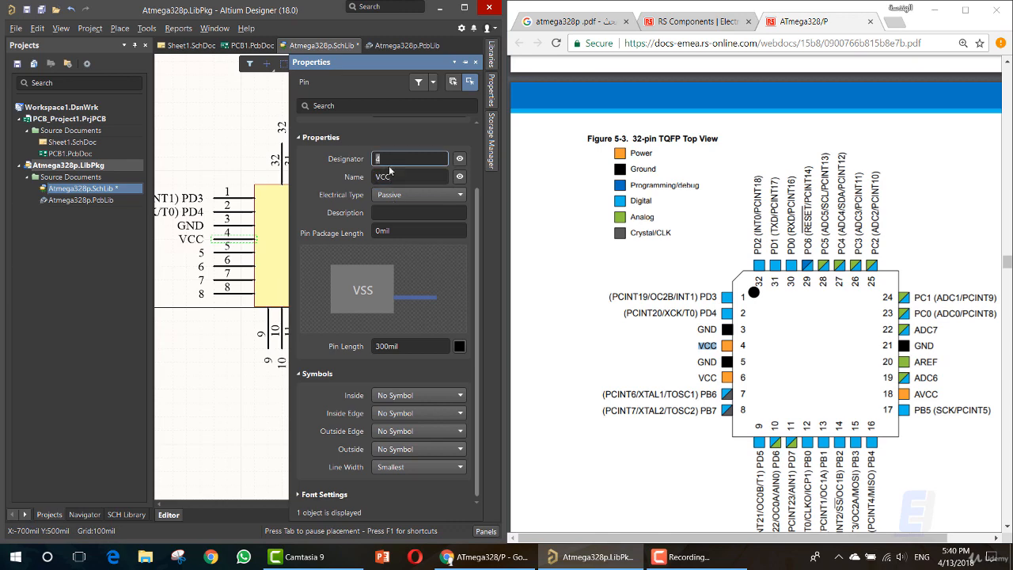
# Set the name of symbol pin 5 to GND, copied from the datasheet pinout.
pyautogui.click(228, 250)
pyautogui.press('Tab')
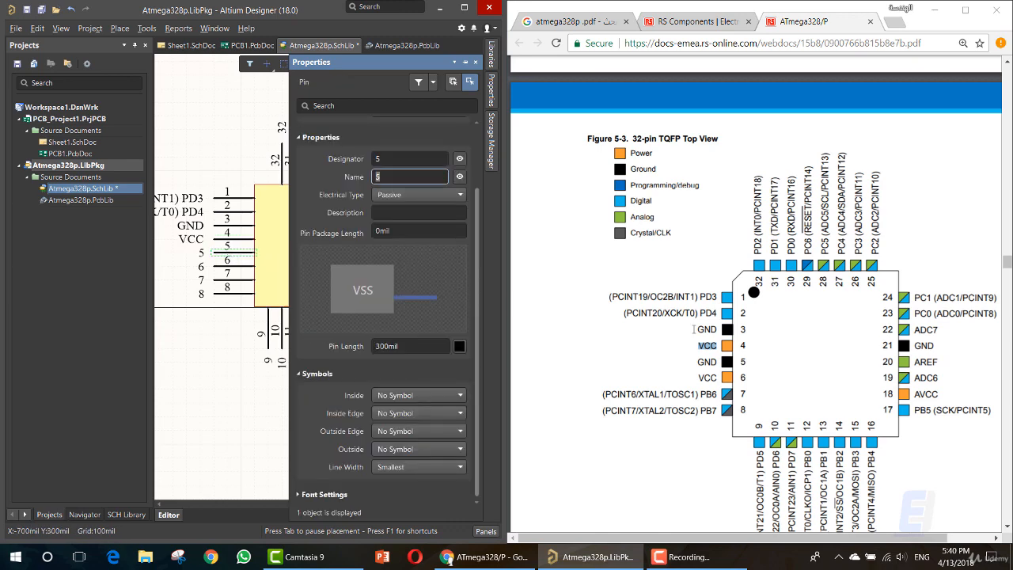
pyautogui.doubleClick(706, 361)
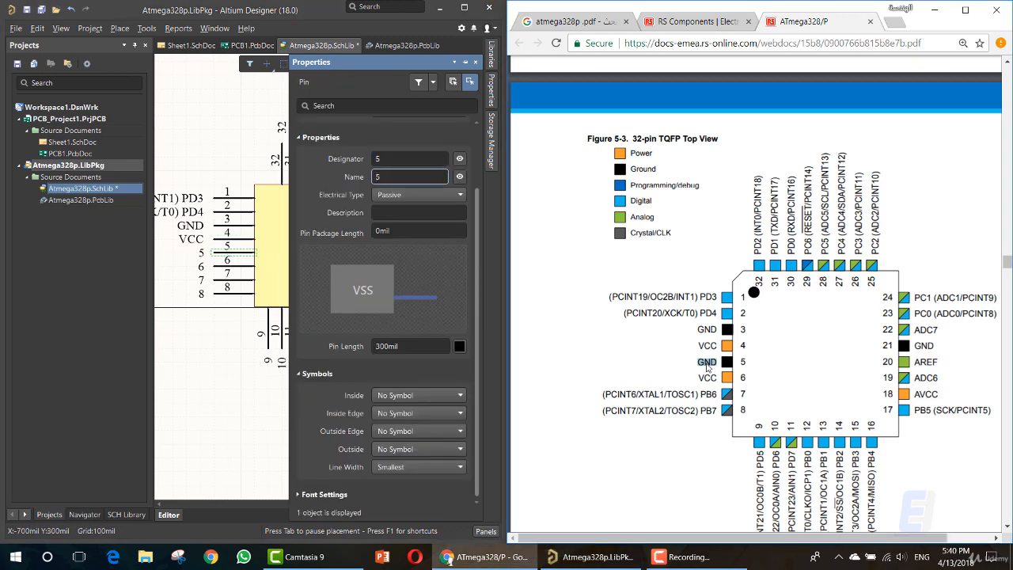
pyautogui.click(387, 177)
pyautogui.hotkey('ctrl', 'v')
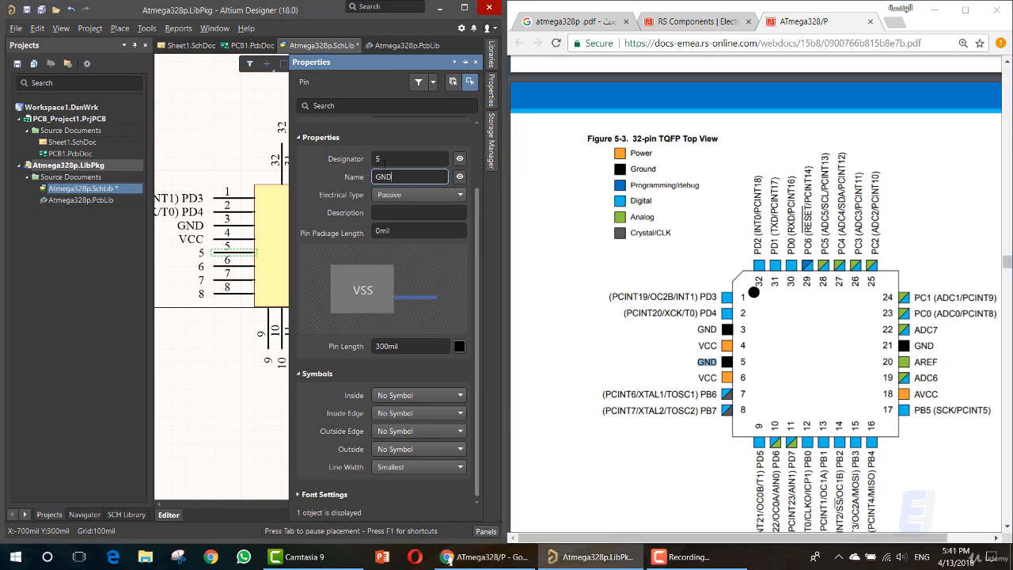
pyautogui.click(237, 265)
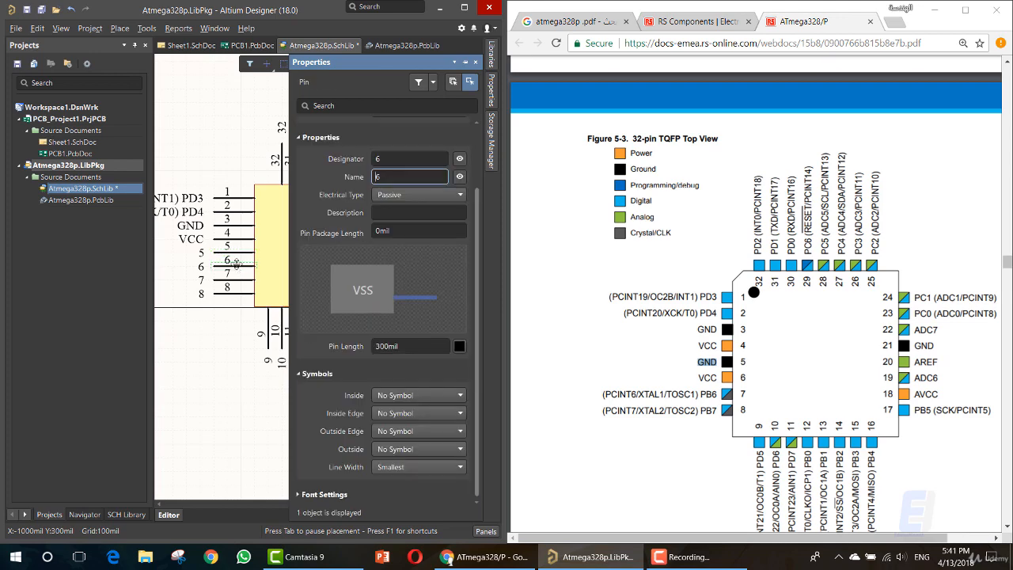
pyautogui.click(237, 252)
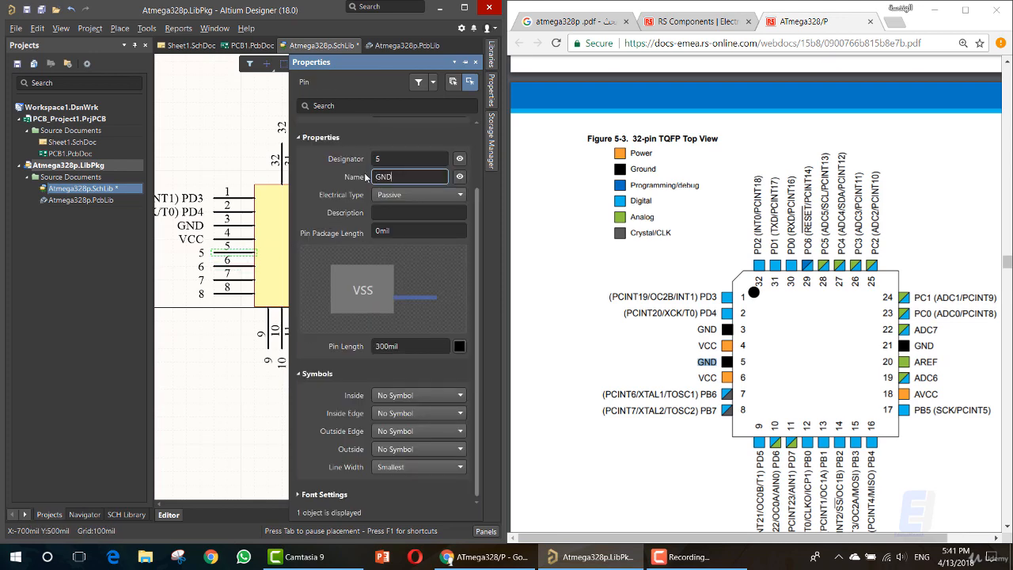
pyautogui.press('Return')
# Set the name of symbol pin 6 to VCC, copied from the datasheet pinout.
pyautogui.click(240, 267)
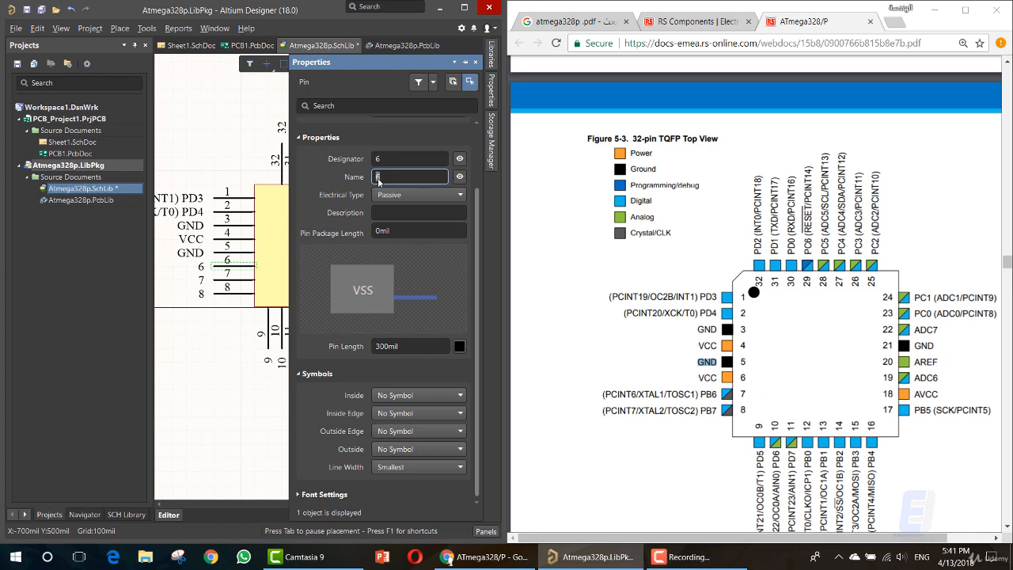
pyautogui.doubleClick(705, 378)
pyautogui.hotkey('ctrl', 'c')
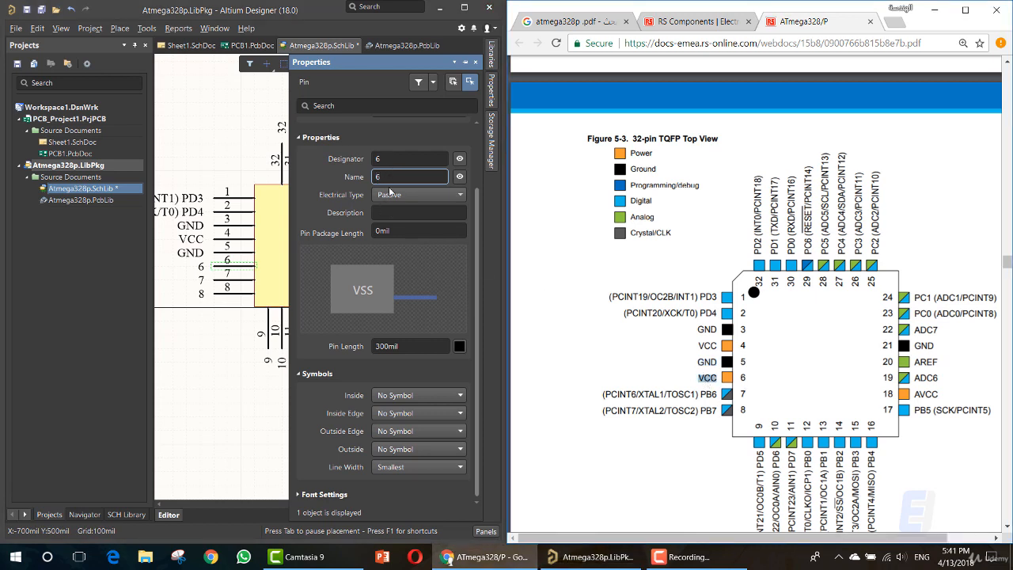
pyautogui.doubleClick(394, 176)
pyautogui.hotkey('ctrl', 'v')
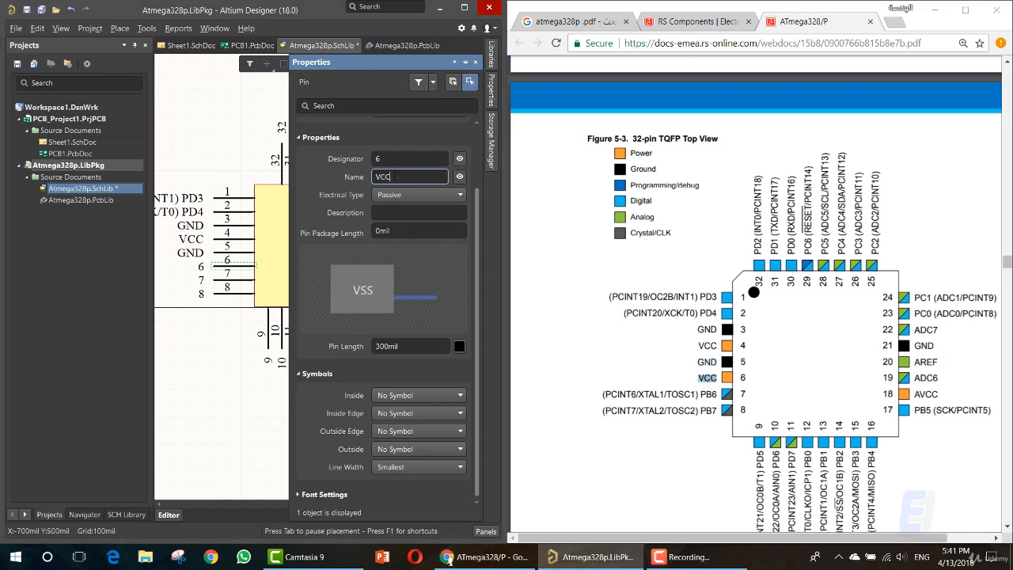
pyautogui.click(400, 158)
pyautogui.doubleClick(398, 158)
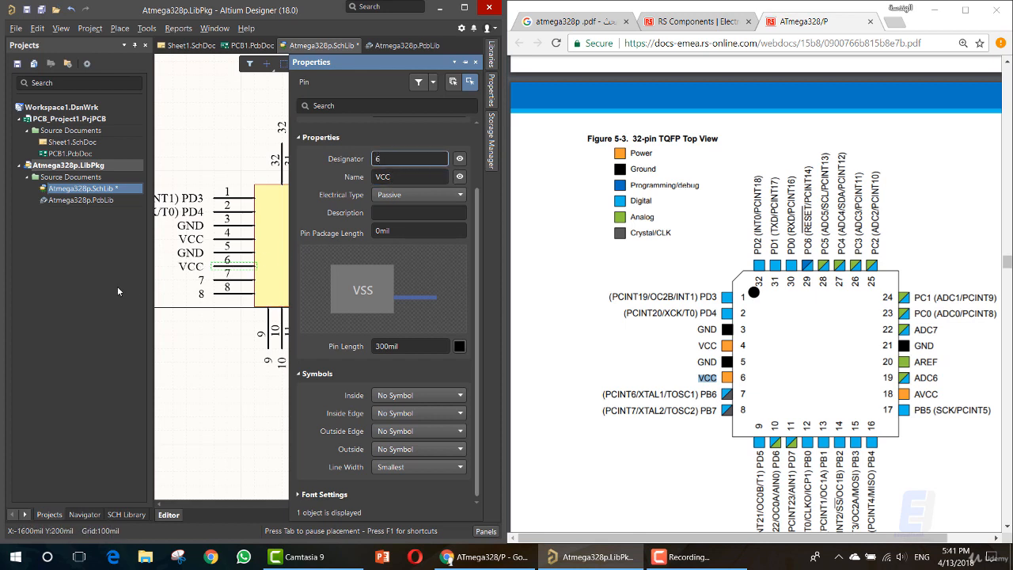
# Copy pin 7's label from the datasheet and set symbol pin 7's name to (PCINT6/XTAL1/TOSC1) PB6.
pyautogui.tripleClick(708, 395)
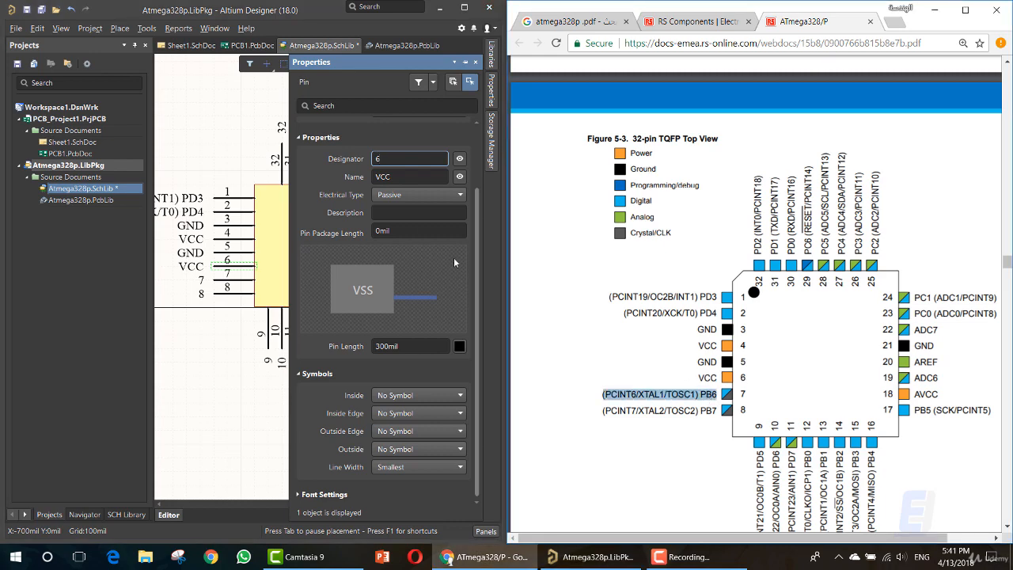
pyautogui.click(234, 279)
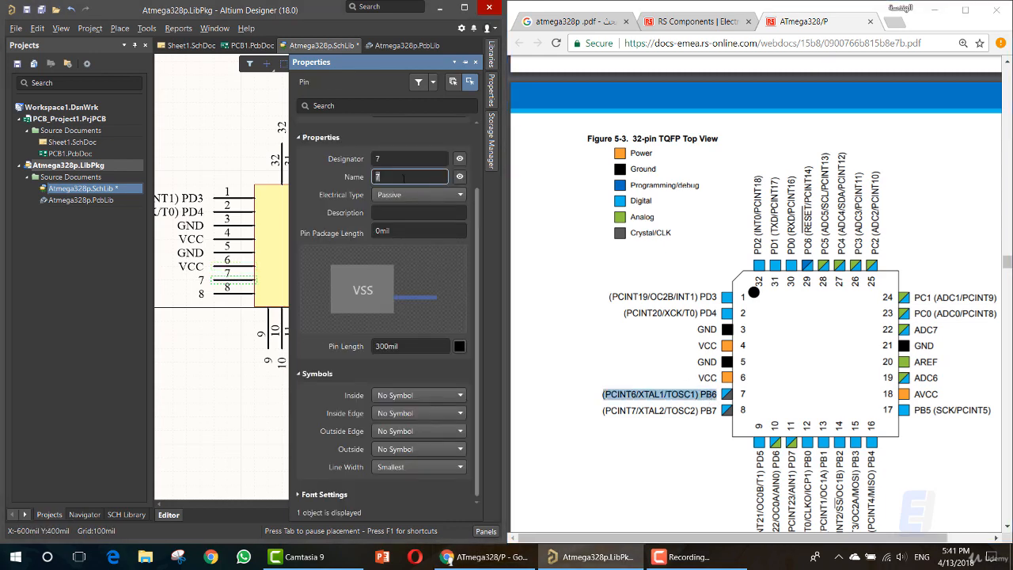
pyautogui.hotkey('ctrl', 'v')
pyautogui.press('Return')
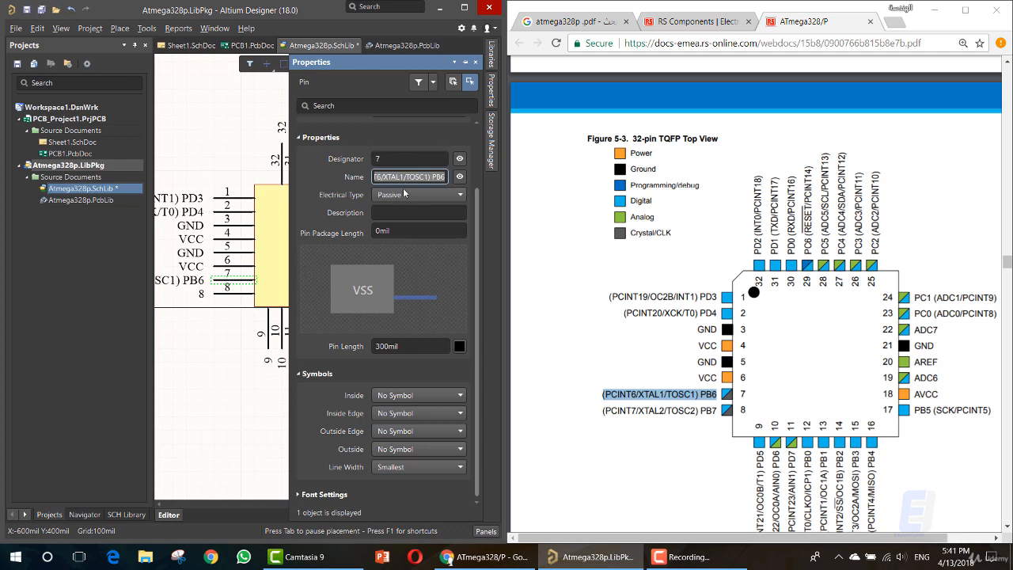
# Copy pin 8's label from the datasheet and set symbol pin 8's name to (PCINT7/XTAL2/TOSC2) PB7.
pyautogui.tripleClick(693, 410)
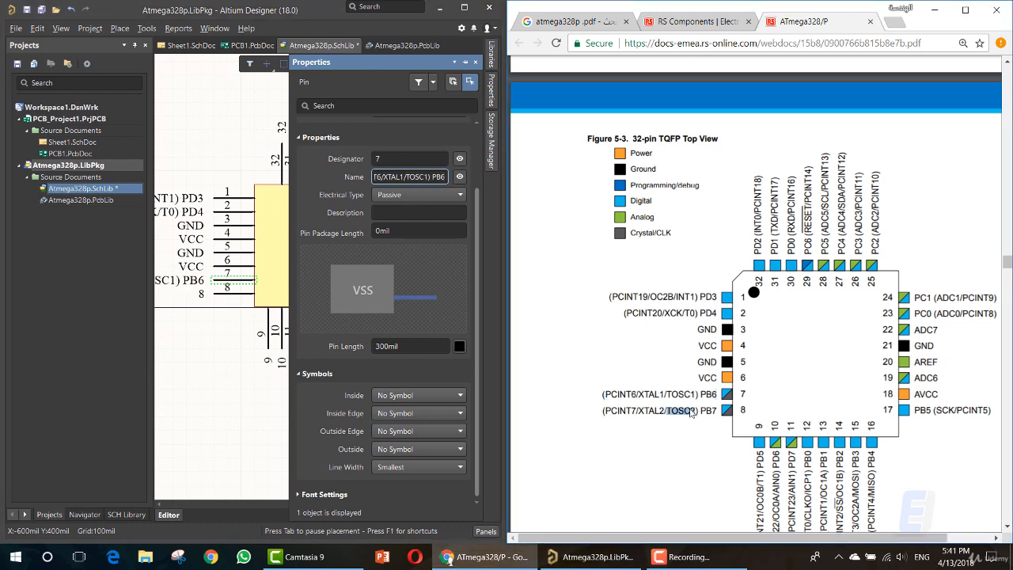
pyautogui.click(397, 160)
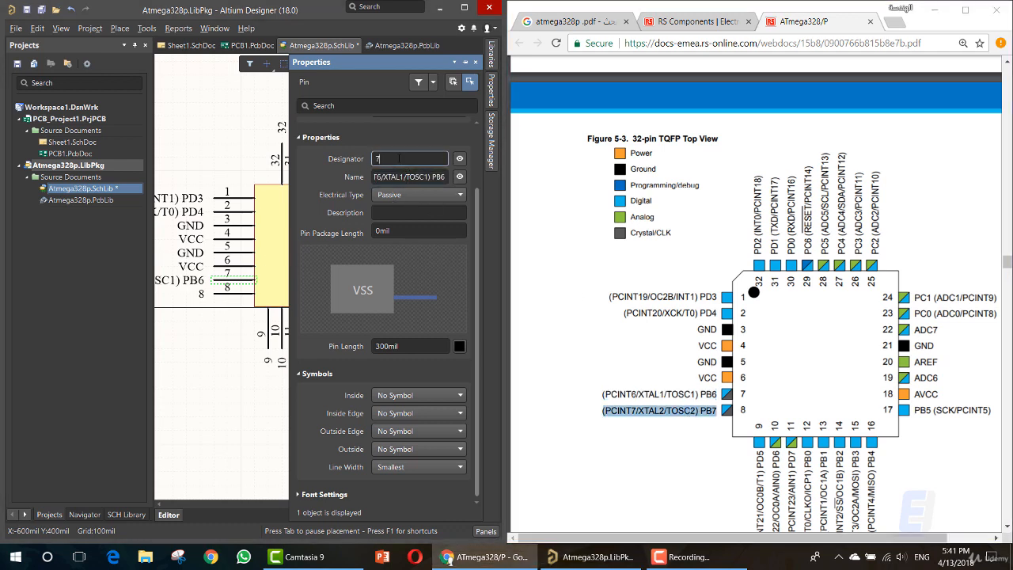
pyautogui.click(228, 296)
pyautogui.rightClick(241, 298)
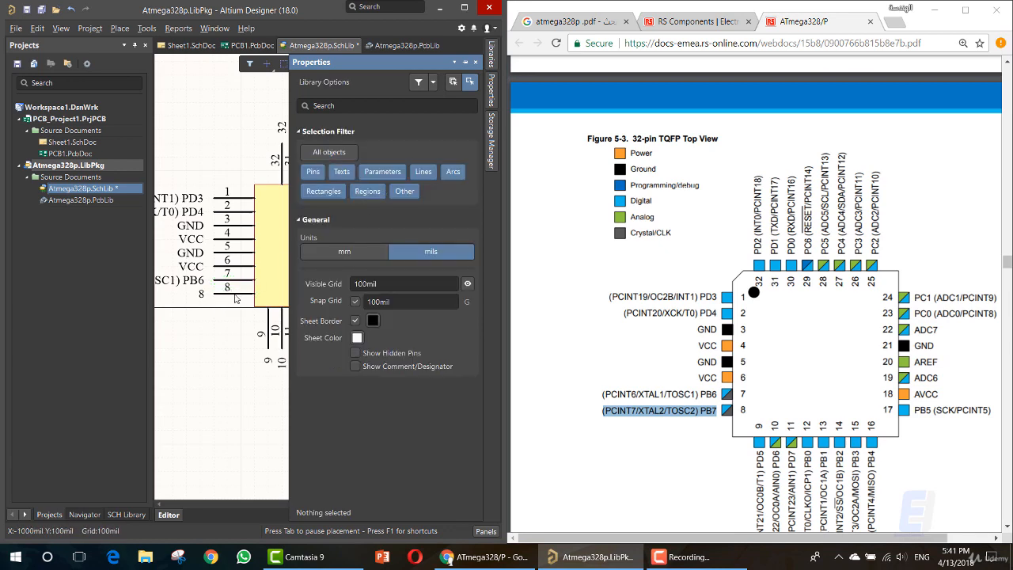
pyautogui.click(235, 298)
pyautogui.click(402, 177)
pyautogui.hotkey('ctrl', 'v')
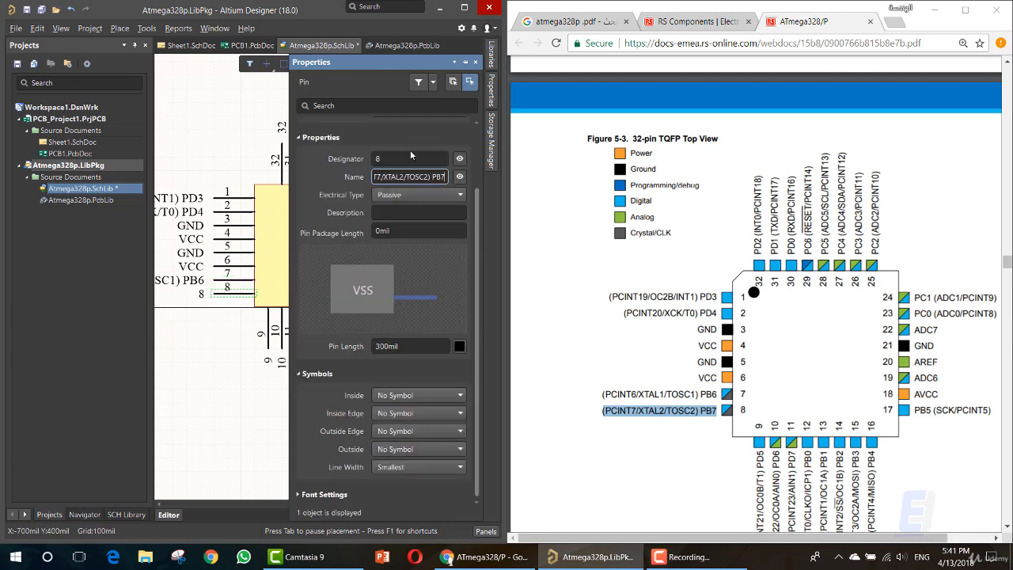
pyautogui.click(410, 158)
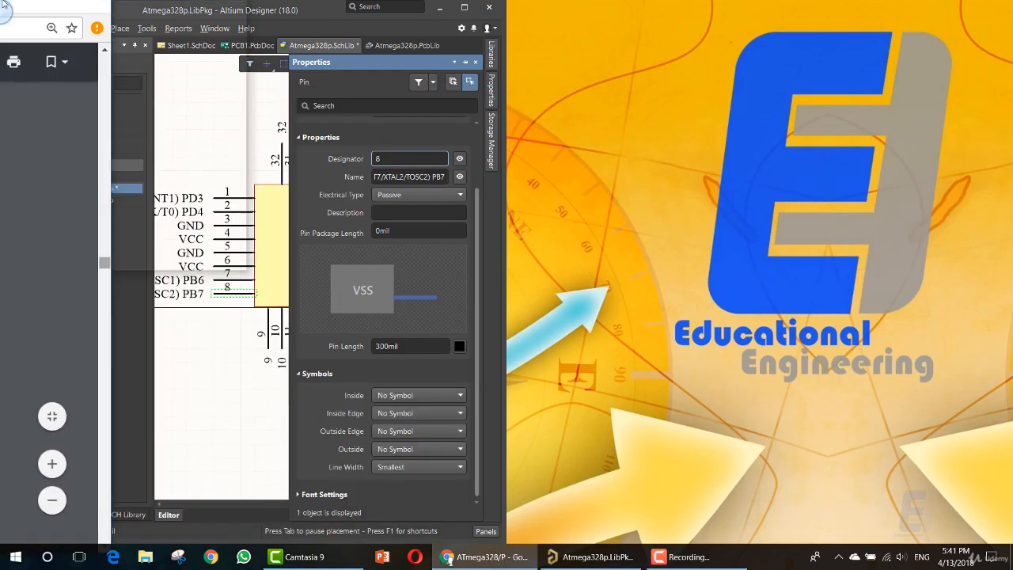
# Maximize the schematic library window and examine the whole symbol with the names of pins 1 to 8.
pyautogui.moveTo(3, 4); pyautogui.dragTo(4, 2)
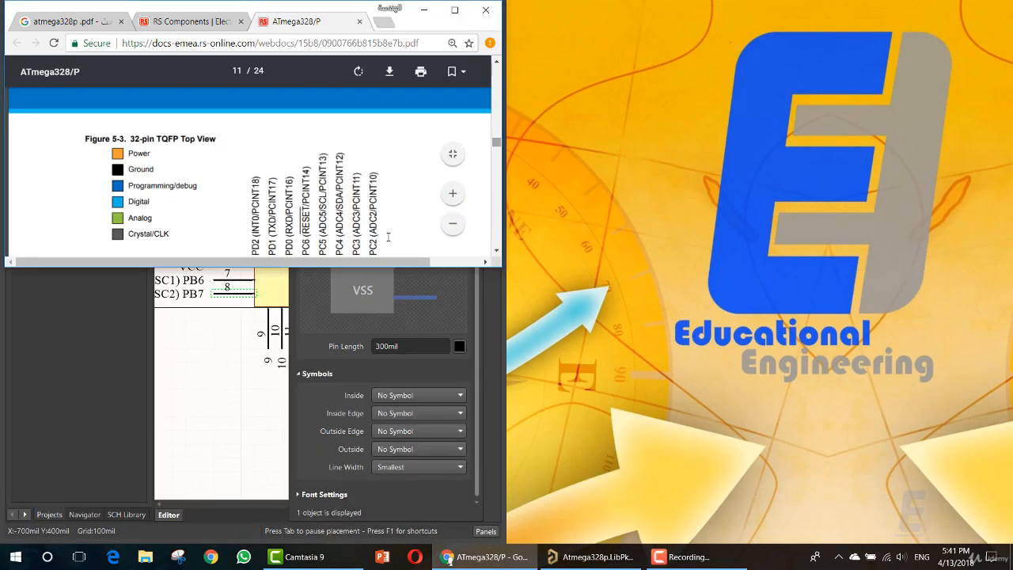
pyautogui.click(454, 9)
pyautogui.moveTo(687, 19); pyautogui.dragTo(0, 38)
pyautogui.click(465, 7)
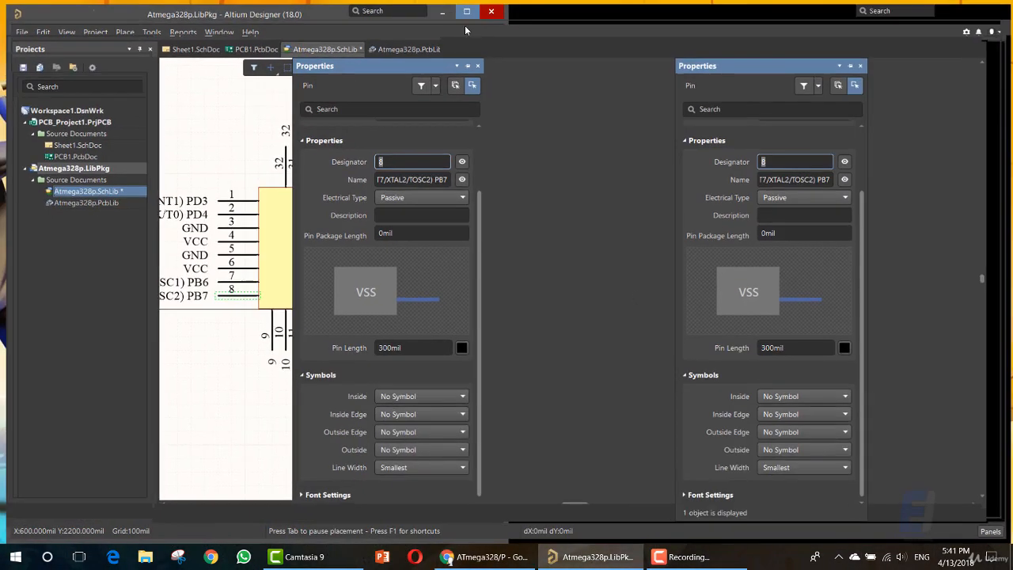
pyautogui.click(257, 394)
pyautogui.scroll(-3, 255, 393)
pyautogui.scroll(4, 271, 383)
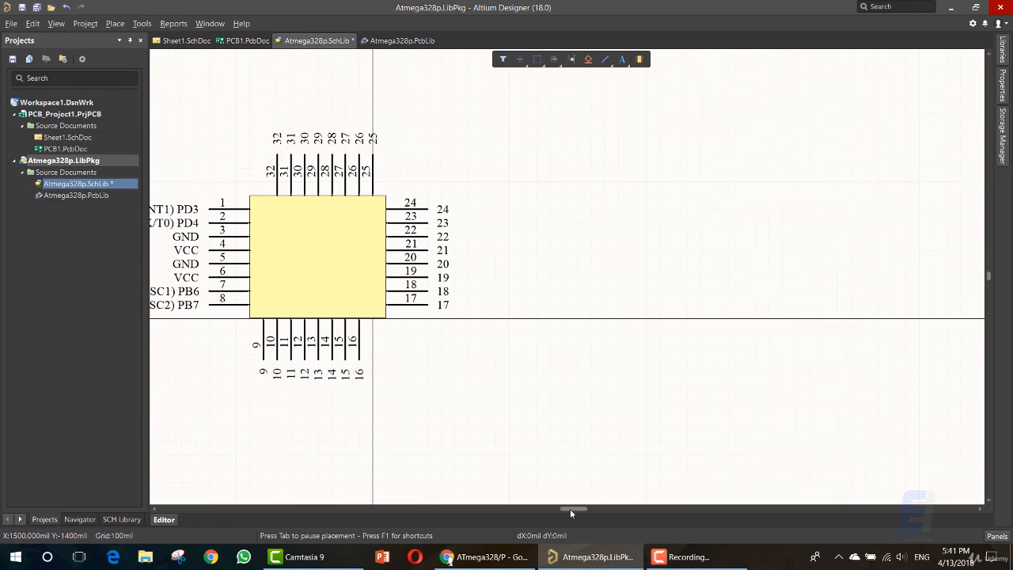
pyautogui.moveTo(569, 508); pyautogui.dragTo(563, 511)
pyautogui.scroll(1, 566, 380)
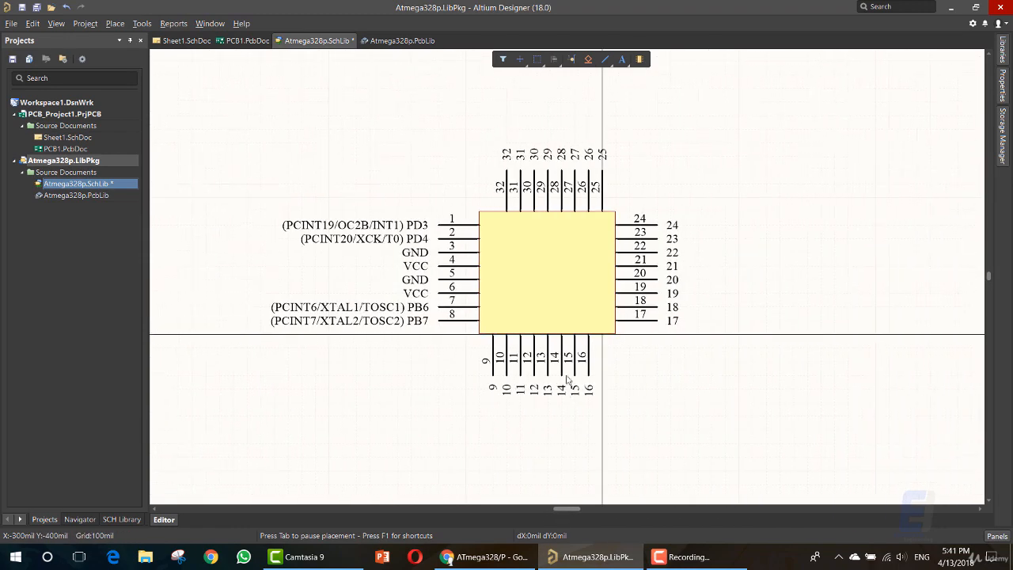
pyautogui.keyDown('ctrl'); pyautogui.scroll(1, 567, 380); pyautogui.keyUp('ctrl')
pyautogui.keyDown('ctrl'); pyautogui.scroll(1, 569, 382); pyautogui.keyUp('ctrl')
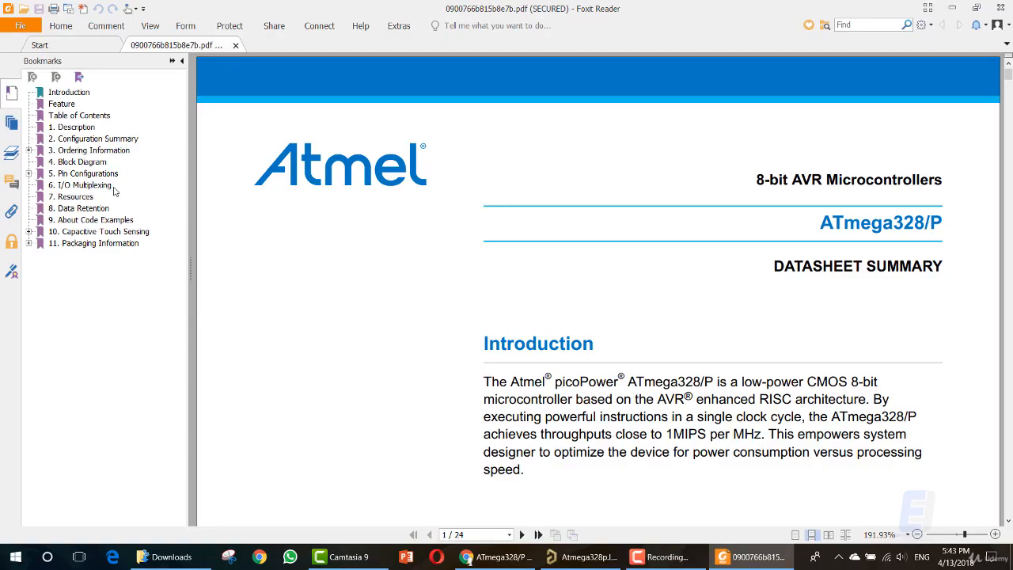
# In the Foxit Reader datasheet, find the 32-pin TQFP pinout under Pin Configurations and copy pin 9's label (PCINT21/OC0B/T1) PD5.
pyautogui.click(89, 176)
pyautogui.scroll(-10, 472, 235)
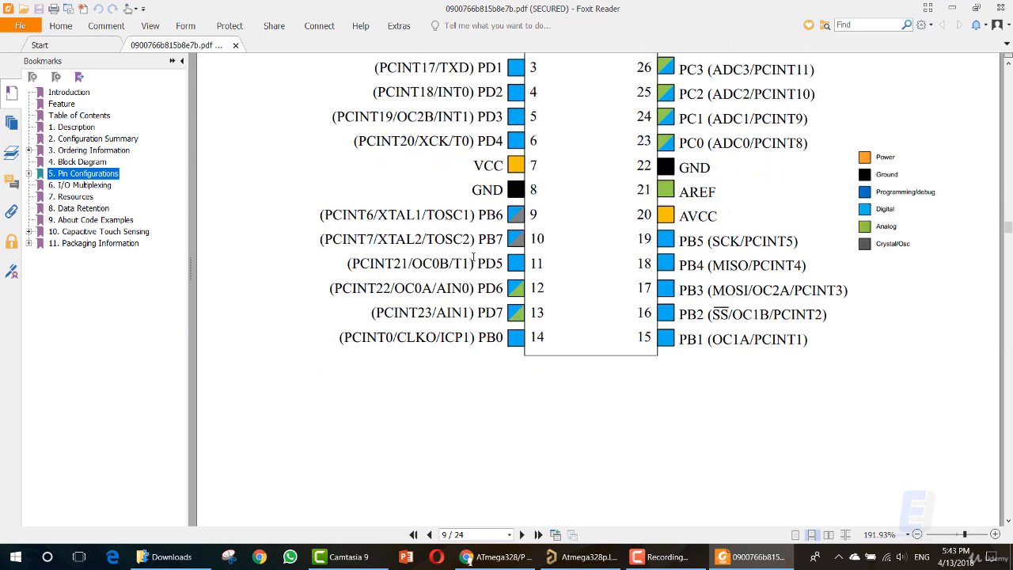
pyautogui.scroll(-10, 480, 276)
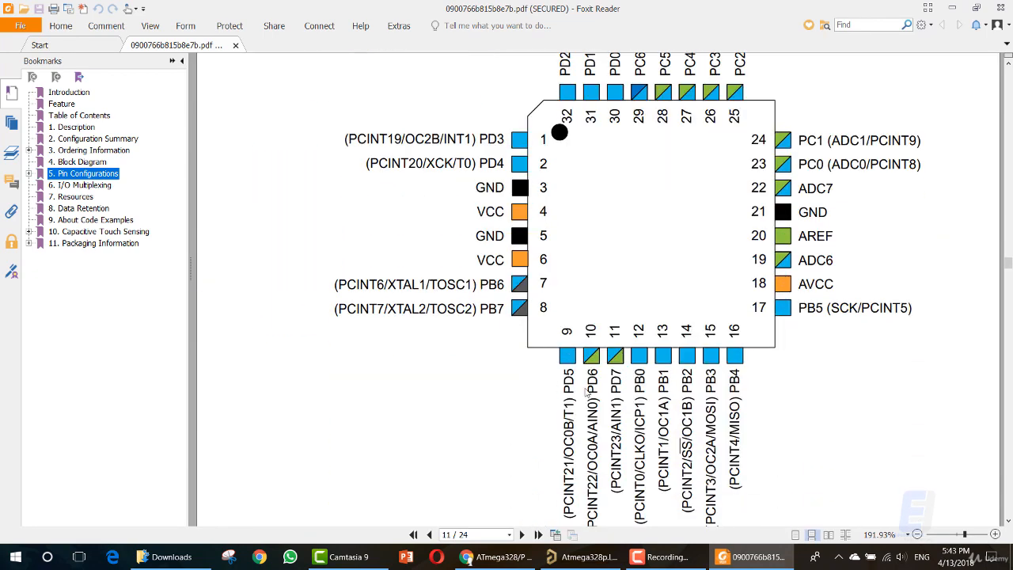
pyautogui.scroll(-3, 587, 392)
pyautogui.moveTo(568, 272); pyautogui.dragTo(565, 423)
pyautogui.hotkey('ctrl', 'c')
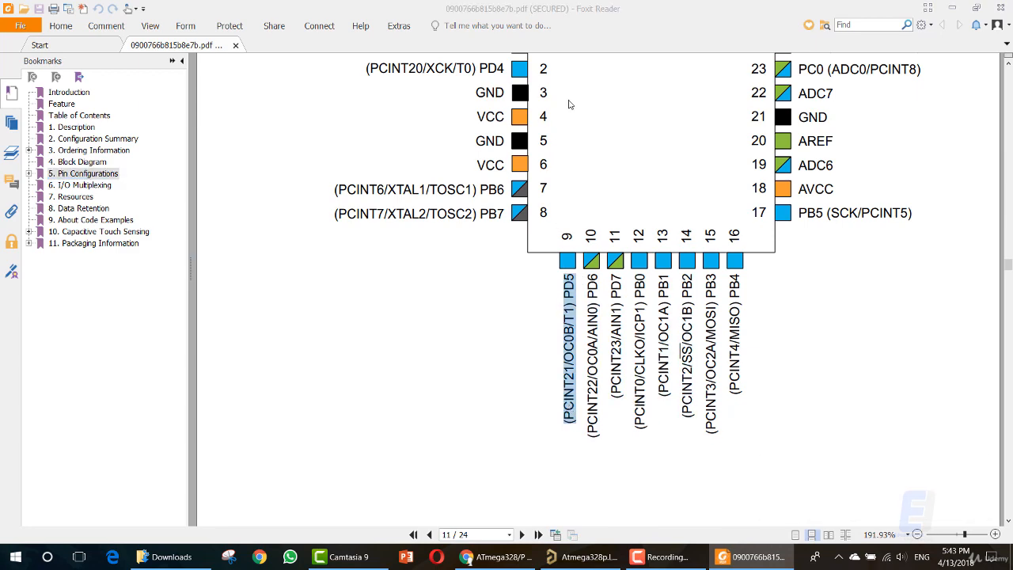
# Tile the datasheet beside Altium Designer and set symbol pin 9's name to the copied (PCINT21/OC0B/T1) PD5.
pyautogui.moveTo(657, 11); pyautogui.dragTo(1011, 207)
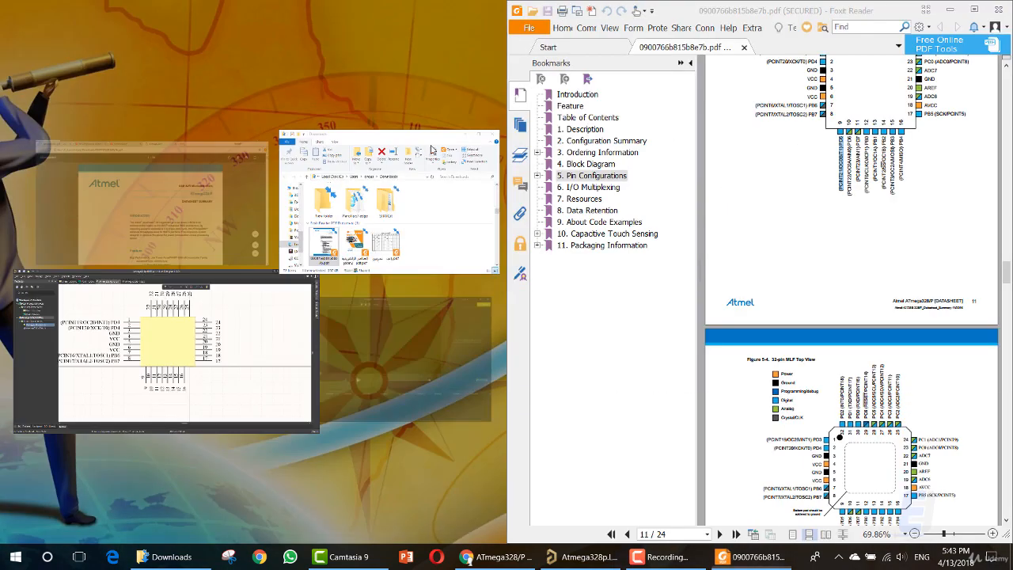
pyautogui.click(190, 348)
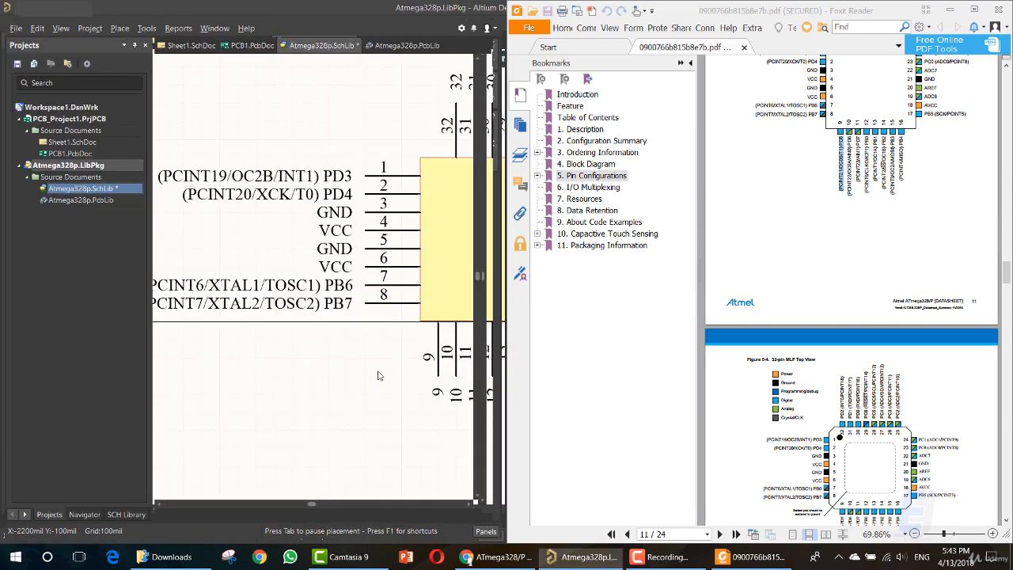
pyautogui.click(469, 504)
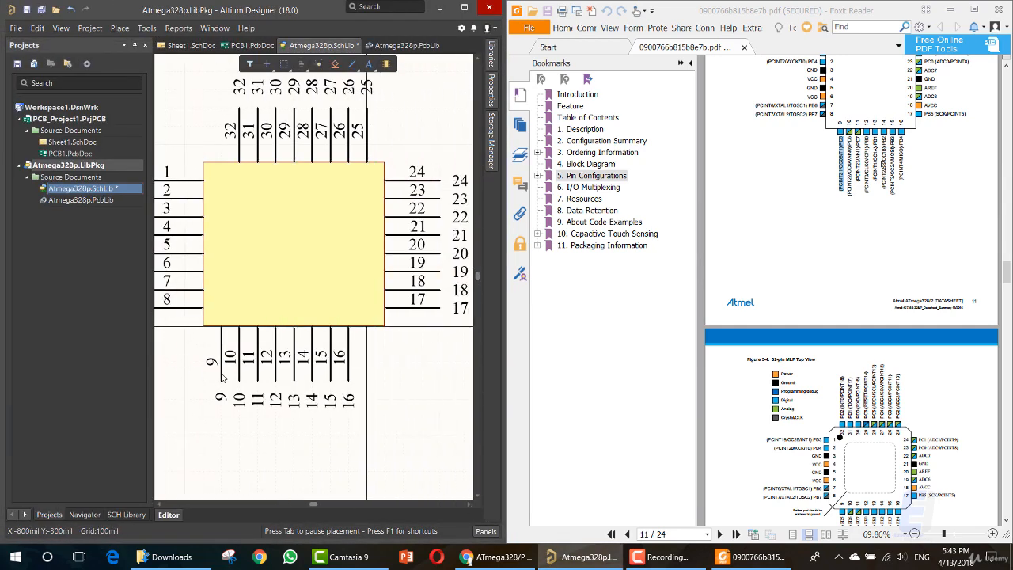
pyautogui.press('Tab')
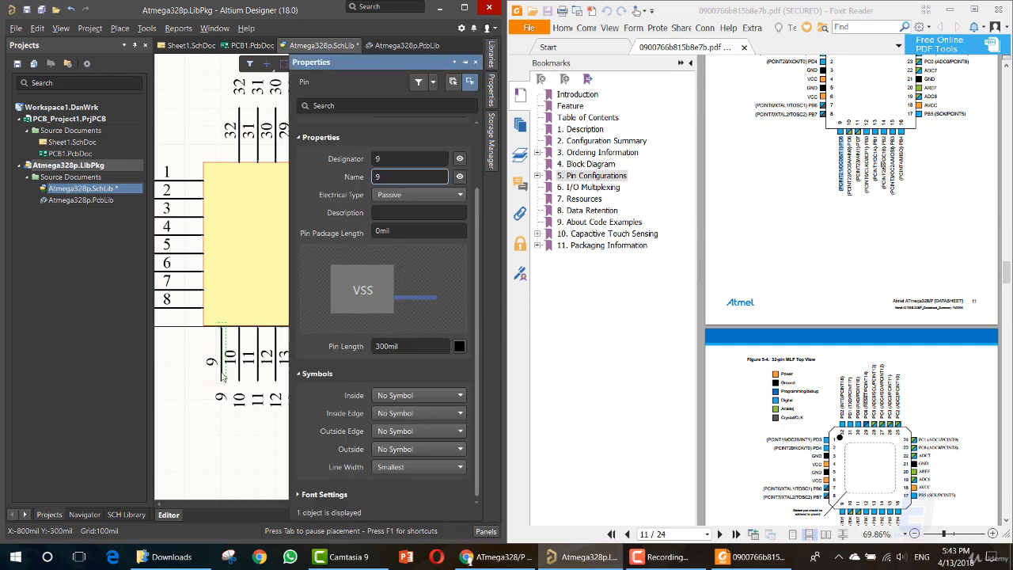
pyautogui.hotkey('ctrl', 'v')
pyautogui.click(395, 158)
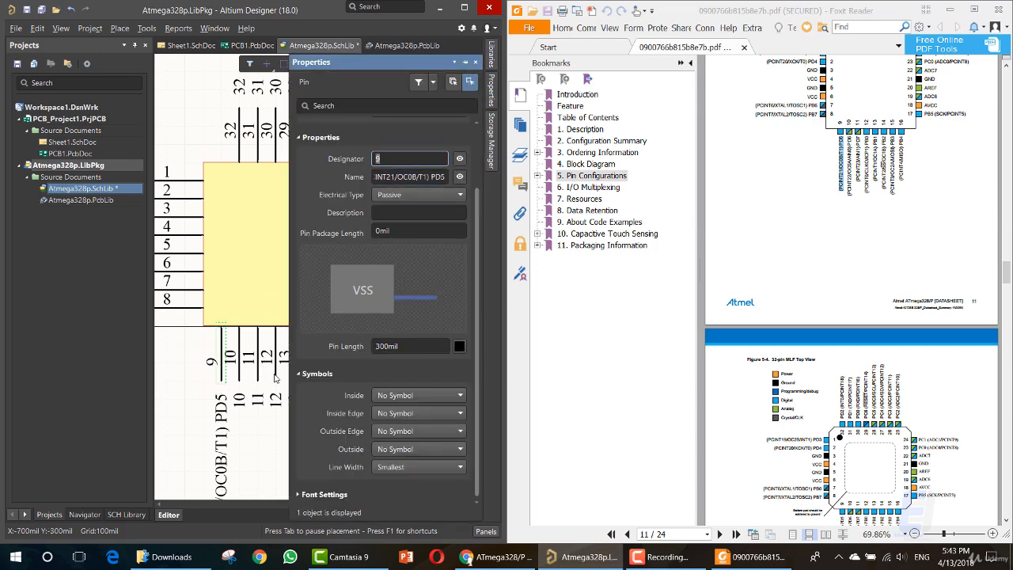
# Hide the datasheet's bookmarks, copy pin 10's label and set symbol pin 10's name to (PCINT22/OC0A/AIN0) PD6.
pyautogui.click(690, 64)
pyautogui.moveTo(766, 274); pyautogui.dragTo(766, 184)
pyautogui.hotkey('ctrl', 'c')
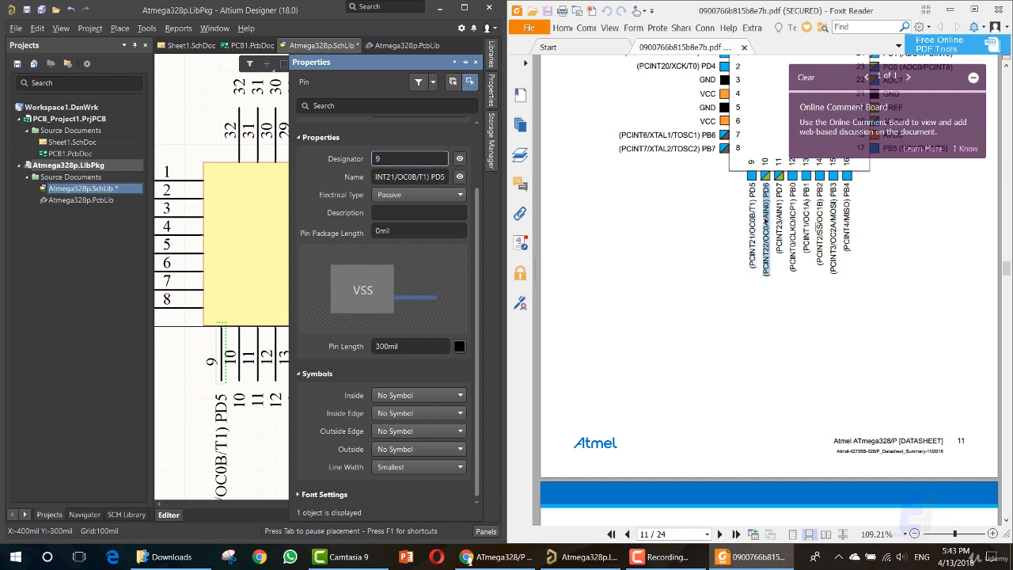
pyautogui.click(239, 378)
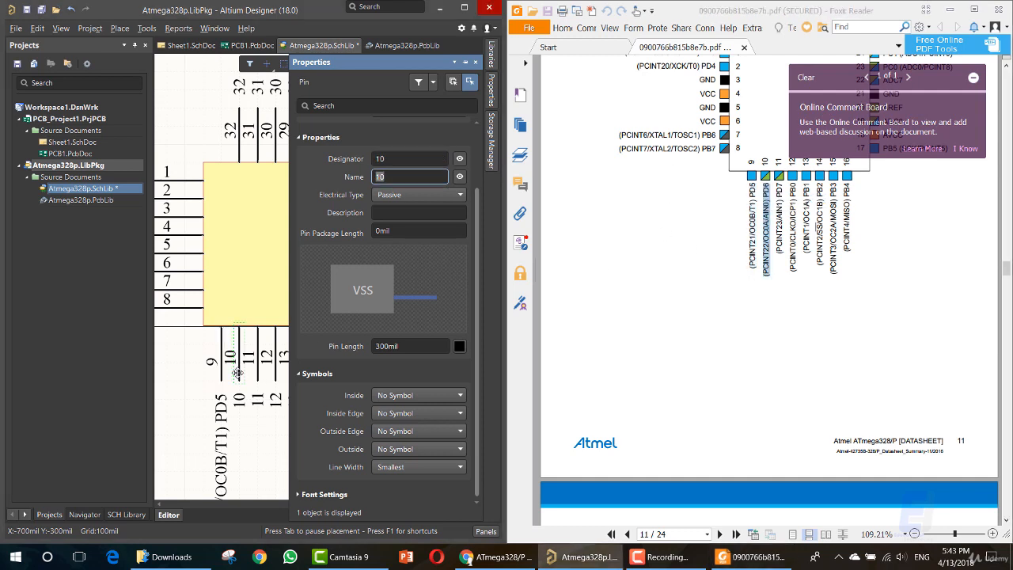
pyautogui.click(239, 371)
pyautogui.hotkey('ctrl', 'v')
pyautogui.press('Return')
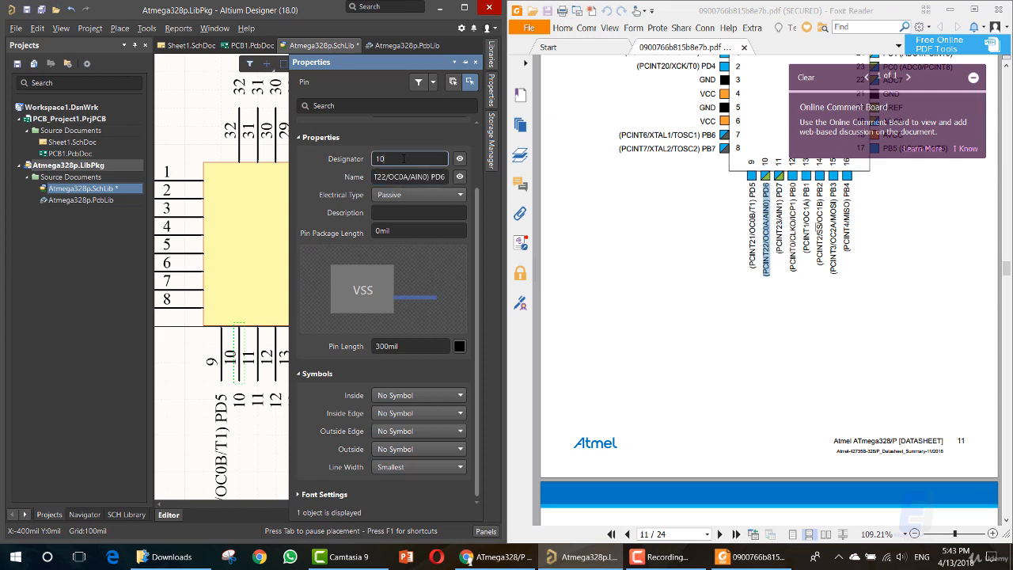
# Copy pin 11's label from the datasheet and set symbol pin 11's name to (PCINT23/AIN1) PD7.
pyautogui.moveTo(779, 253); pyautogui.dragTo(779, 184)
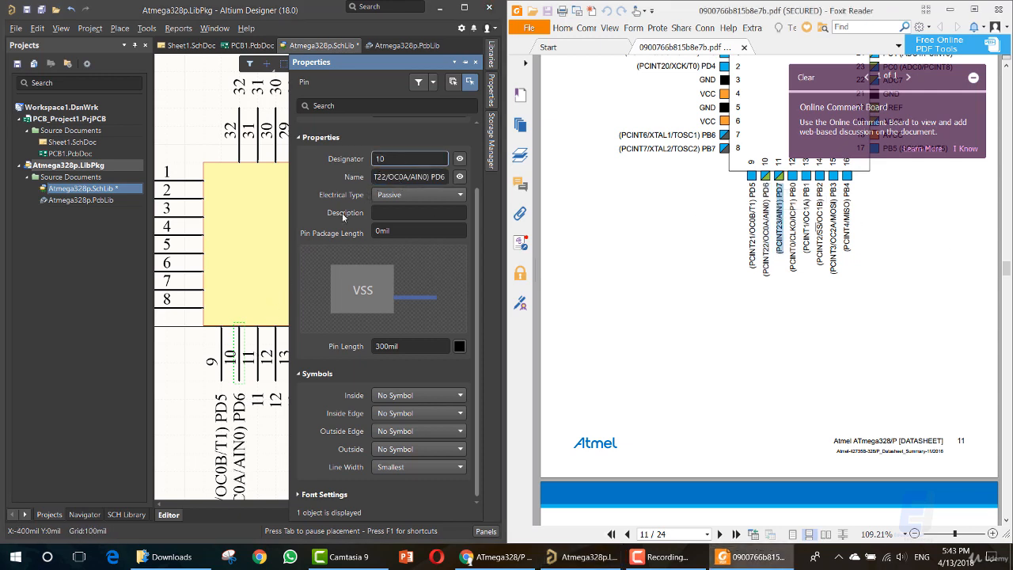
pyautogui.click(259, 364)
pyautogui.click(259, 365)
pyautogui.write('(PCINT23/AIN1) PD7')
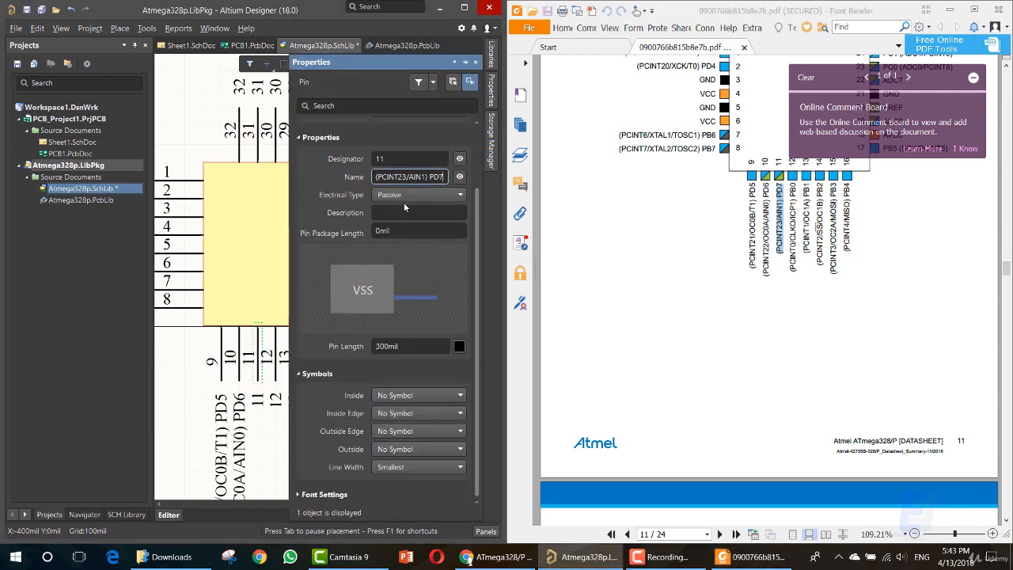
# Copy pin 12's label from the datasheet and set symbol pin 12's name to (PCINT0/CLKO/ICP1) PB0.
pyautogui.moveTo(793, 269); pyautogui.dragTo(792, 184)
pyautogui.hotkey('ctrl', 'c')
pyautogui.click(273, 366)
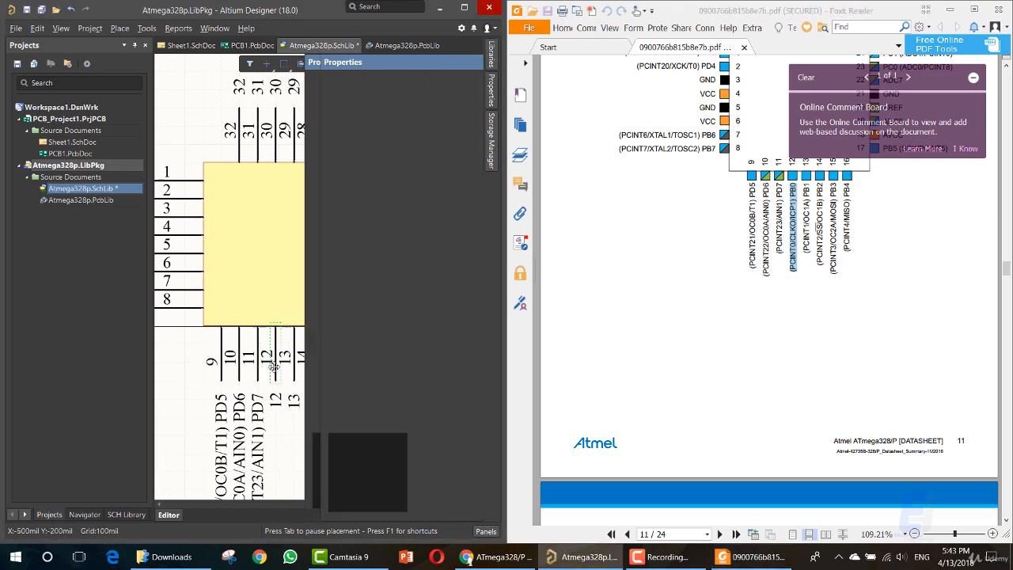
pyautogui.click(273, 366)
pyautogui.hotkey('ctrl', 'v')
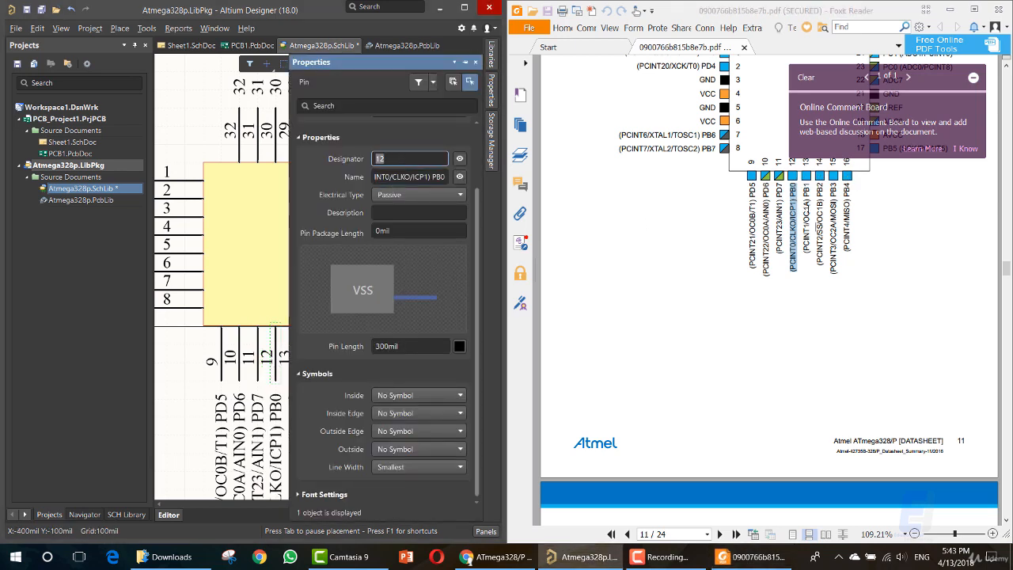
# Copy pin 13's label from the datasheet and set symbol pin 13's name to (PCINT1/OC1A) PB1.
pyautogui.moveTo(805, 251); pyautogui.dragTo(806, 184)
pyautogui.click(286, 365)
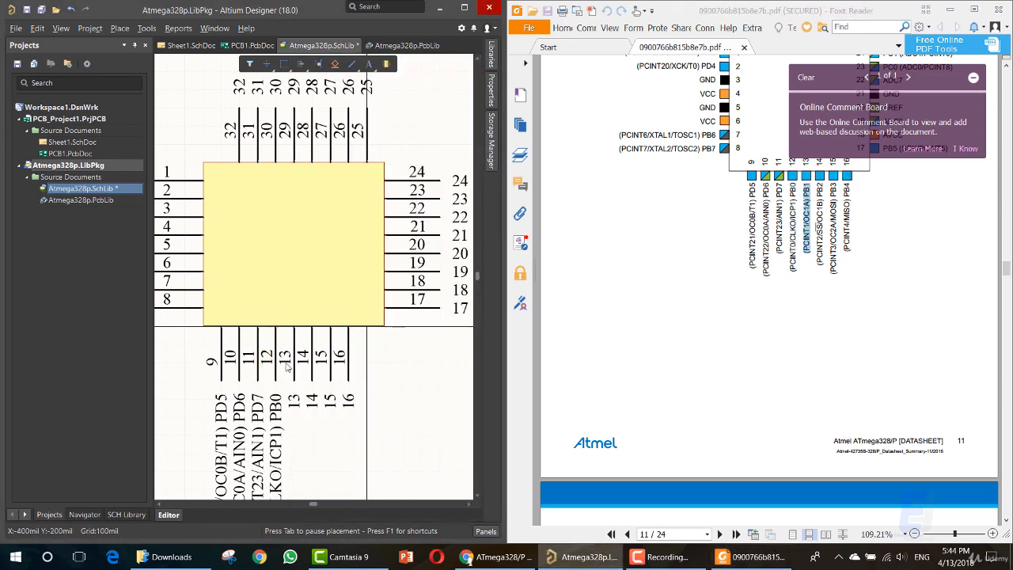
pyautogui.press('Tab')
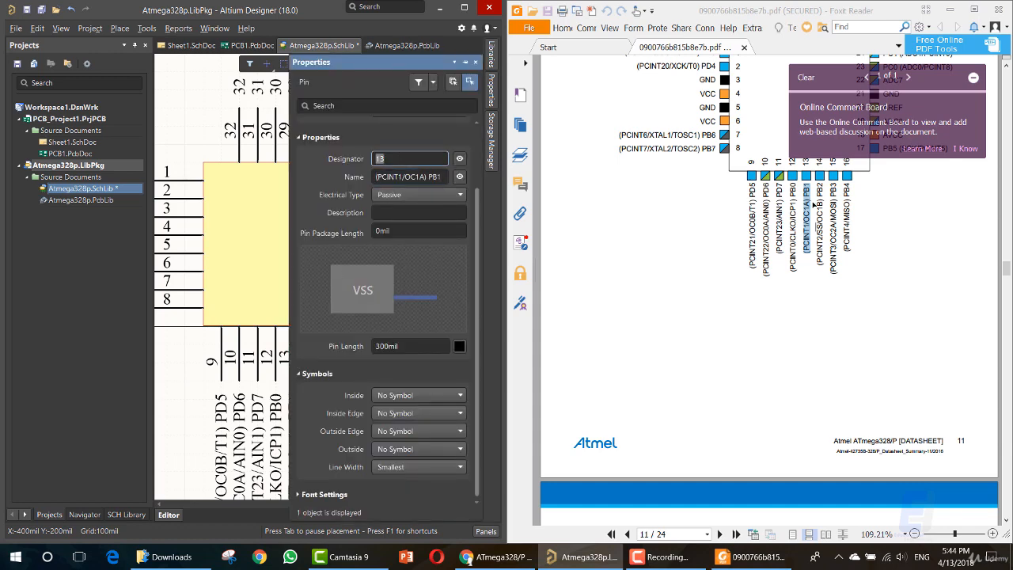
# Copy pin 14's label from the datasheet and set symbol pin 14's name to (PCINT2/SS/OC1B) PB2.
pyautogui.moveTo(820, 265); pyautogui.dragTo(820, 184)
pyautogui.hotkey('ctrl', 'c')
pyautogui.click(196, 354)
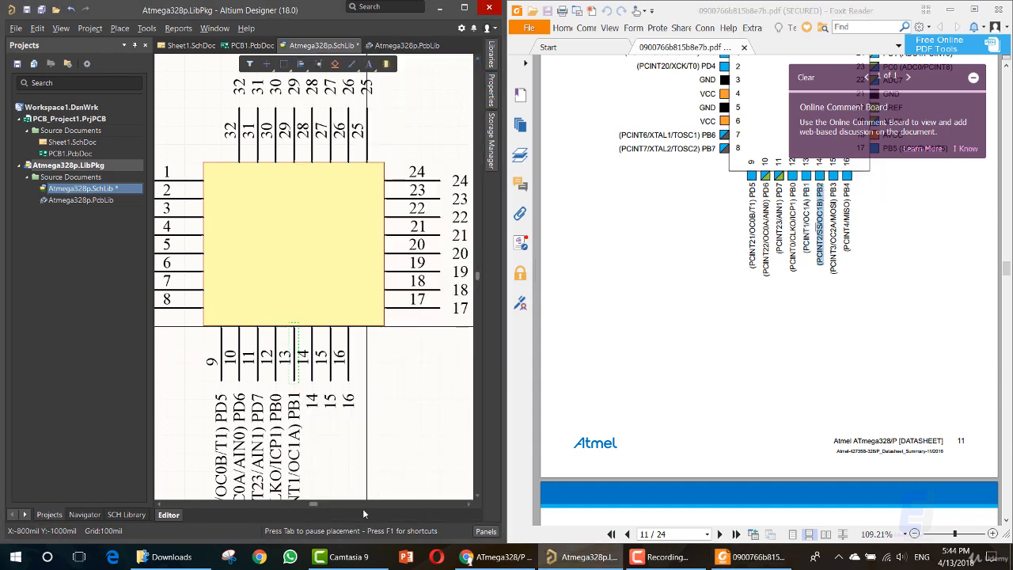
pyautogui.press('Tab')
pyautogui.hotkey('ctrl', 'v')
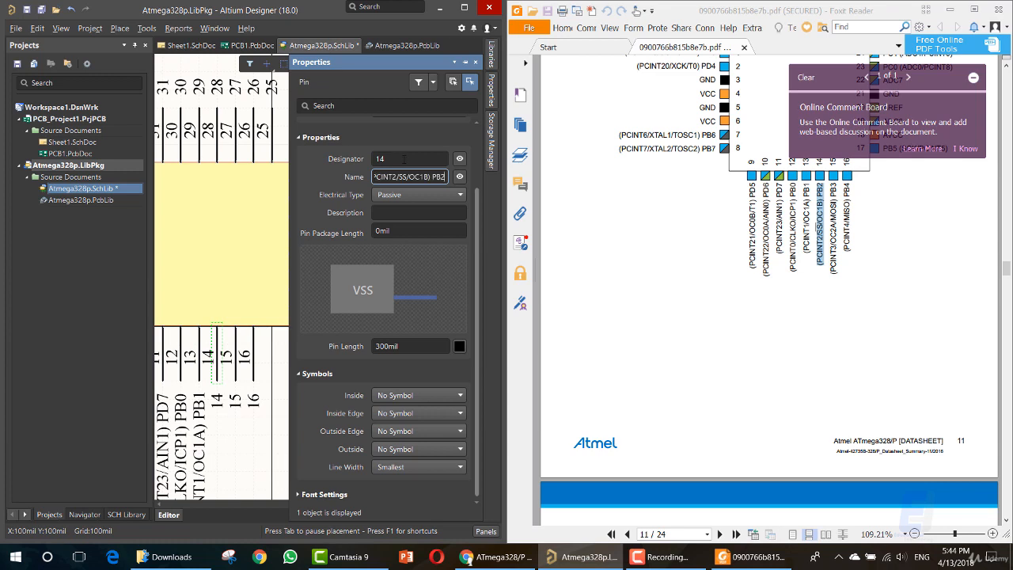
pyautogui.click(404, 159)
# Copy pin 15's label from the datasheet and set symbol pin 15's name to (PCINT3/OC2A/MOSI) PB3.
pyautogui.moveTo(833, 273); pyautogui.dragTo(833, 184)
pyautogui.hotkey('ctrl', 'c')
pyautogui.click(245, 356)
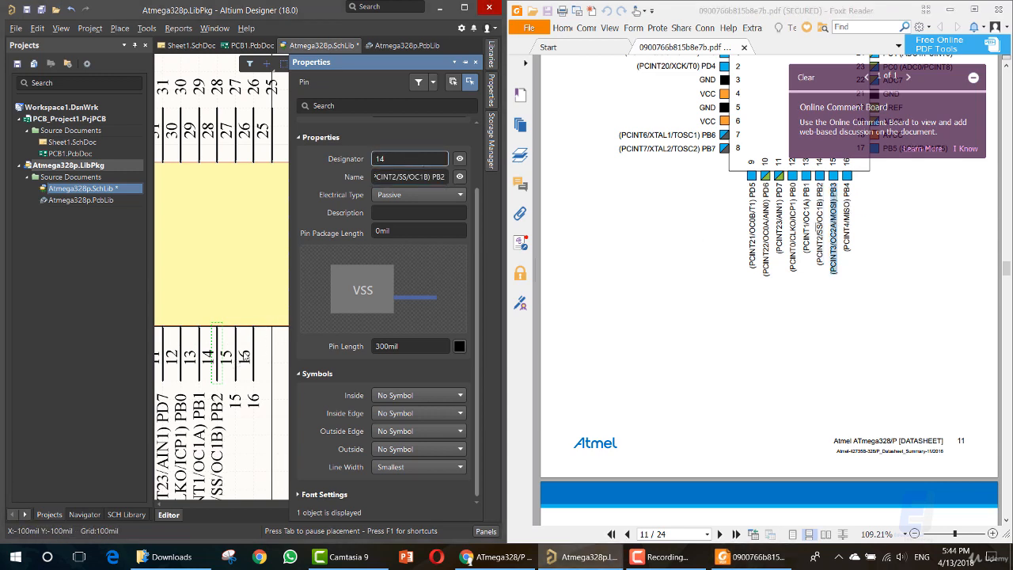
pyautogui.press('Tab')
pyautogui.hotkey('ctrl', 'v')
pyautogui.click(404, 158)
# Copy pin 16's label from the datasheet and set symbol pin 16's name to (PCINT4/MISO) PB4.
pyautogui.moveTo(847, 250); pyautogui.dragTo(846, 184)
pyautogui.hotkey('ctrl', 'c')
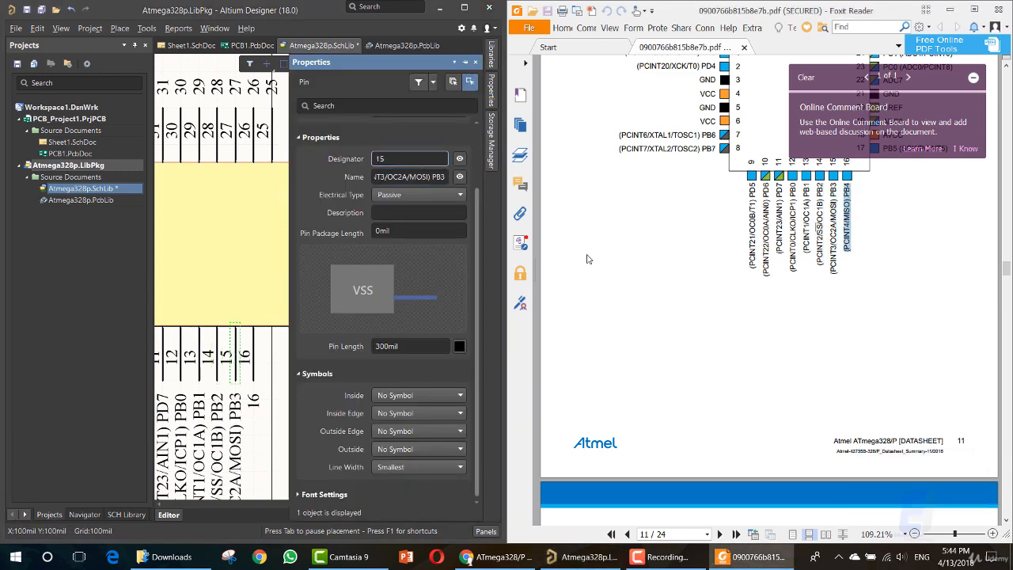
pyautogui.click(237, 356)
pyautogui.press('Tab')
pyautogui.hotkey('ctrl', 'v')
pyautogui.click(404, 159)
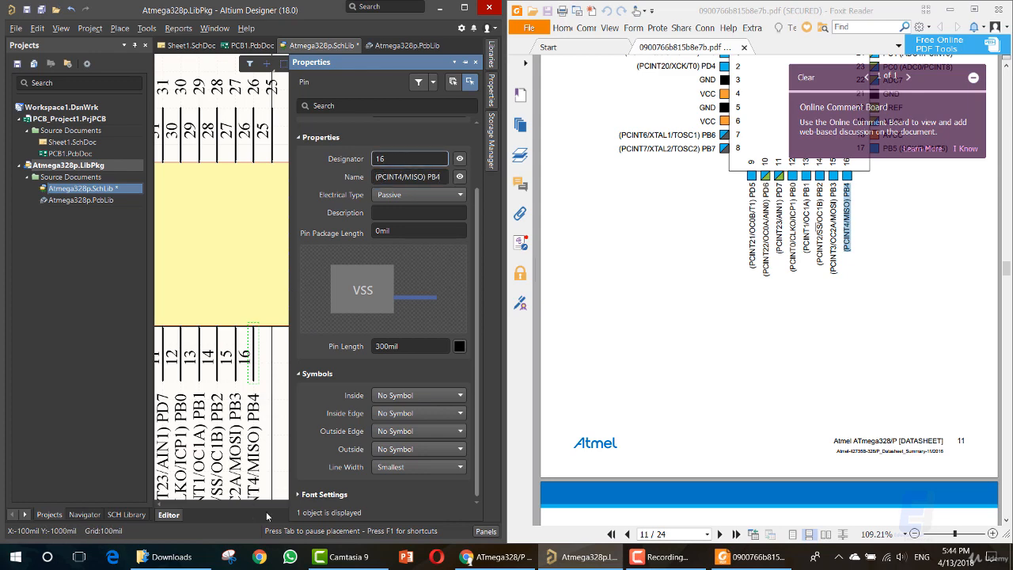
# Collapse the datasheet's Online Comment Board notice, copy pin 17's label and set symbol pin 17's name to PB5 (SCK/PCINT5).
pyautogui.click(161, 505)
pyautogui.click(467, 503)
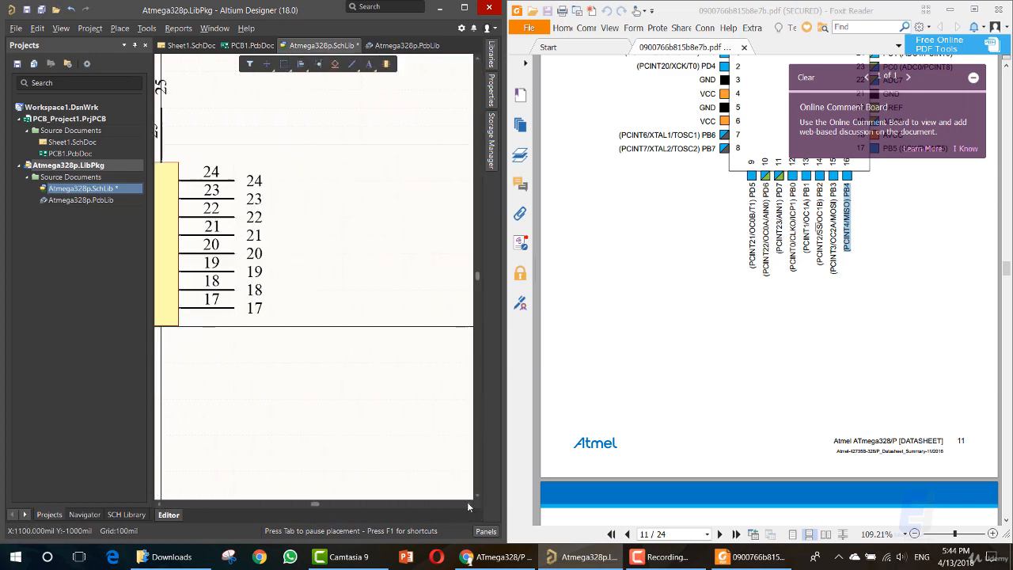
pyautogui.click(161, 506)
pyautogui.click(160, 505)
pyautogui.scroll(3, 908, 316)
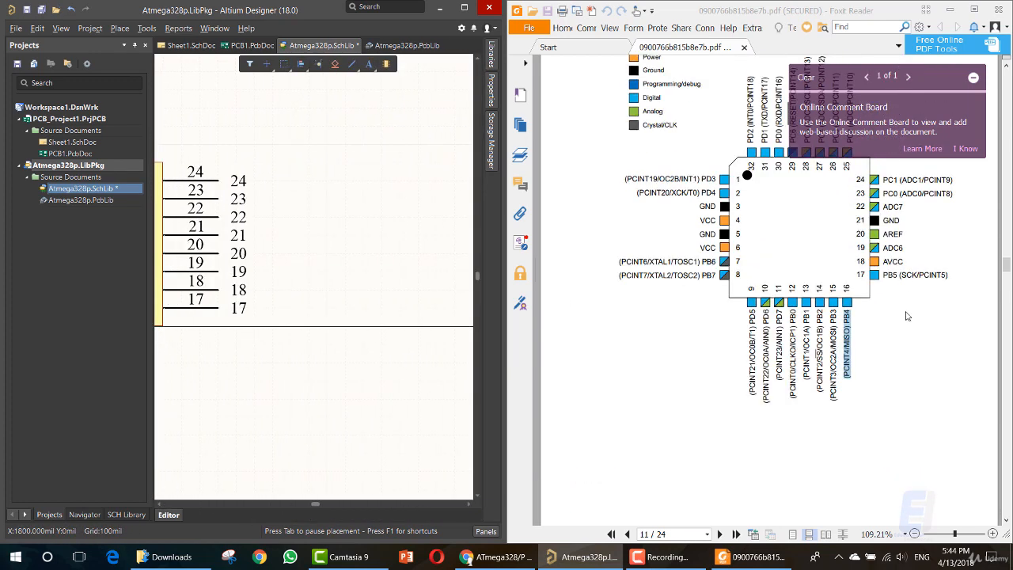
pyautogui.click(973, 80)
pyautogui.moveTo(881, 275); pyautogui.dragTo(948, 274)
pyautogui.hotkey('ctrl', 'c')
pyautogui.click(291, 284)
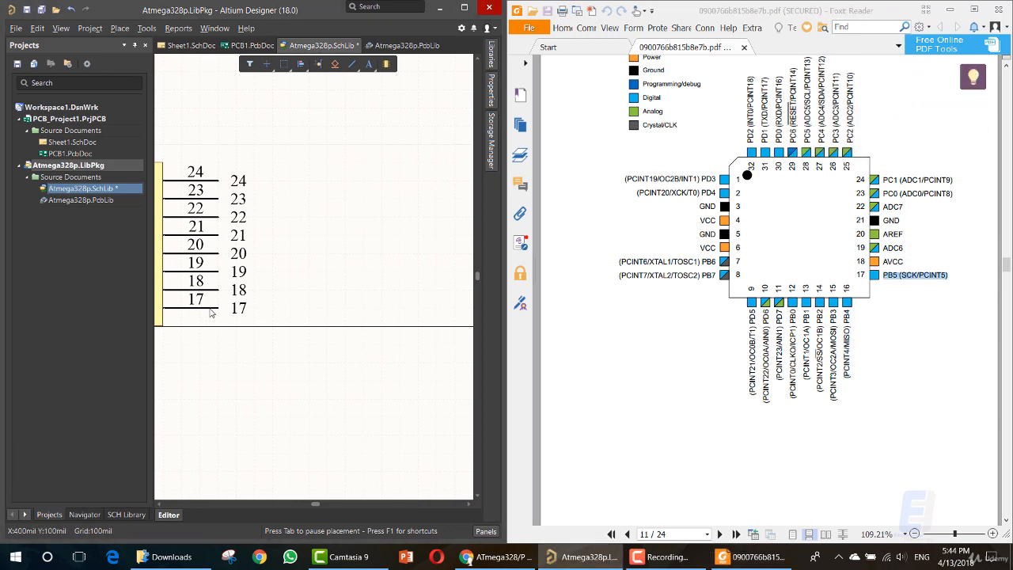
pyautogui.press('Tab')
pyautogui.hotkey('ctrl', 'v')
pyautogui.press('Return')
# Copy pin 18's label from the datasheet and set symbol pin 18's name to AVCC.
pyautogui.doubleClick(892, 262)
pyautogui.hotkey('ctrl', 'c')
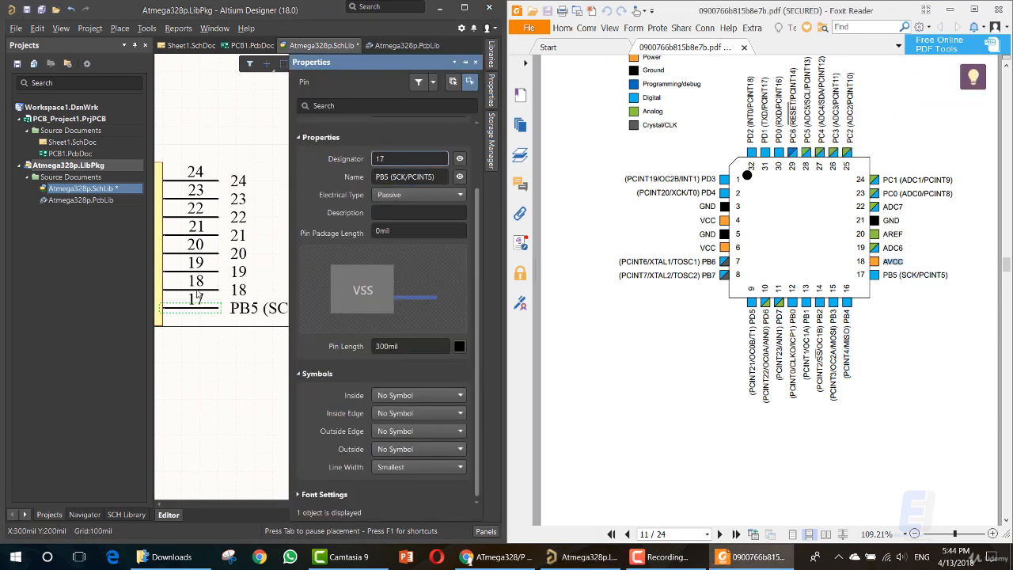
pyautogui.click(193, 289)
pyautogui.click(411, 179)
pyautogui.press('Return')
# Copy pin 19's label from the datasheet and set symbol pin 19's name to ADC6.
pyautogui.click(194, 272)
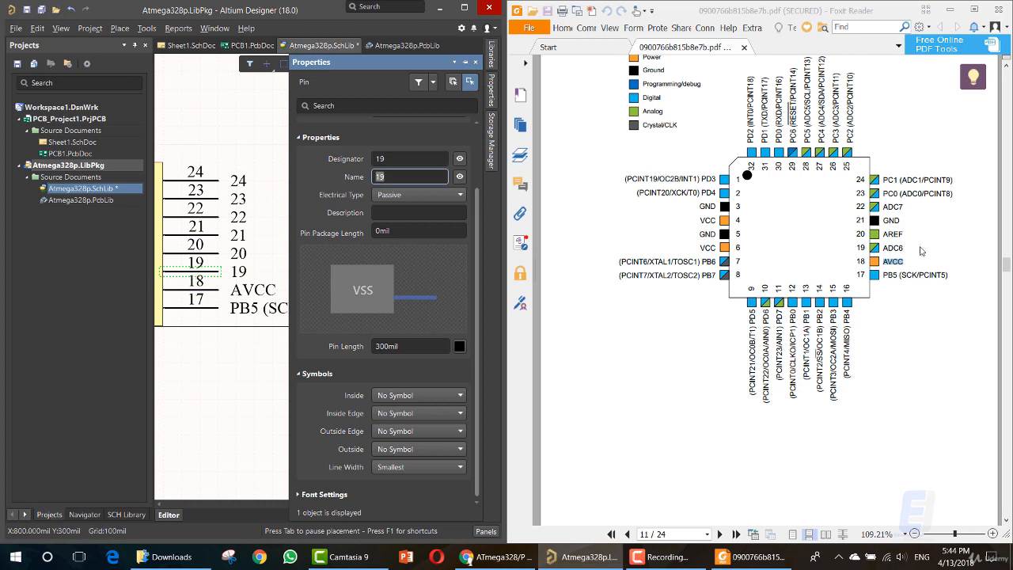
pyautogui.doubleClick(893, 247)
pyautogui.hotkey('ctrl', 'c')
pyautogui.click(409, 177)
pyautogui.hotkey('ctrl', 'v')
pyautogui.press('Return')
# Copy pin 20's label from the datasheet and set symbol pin 20's name to AREF.
pyautogui.click(207, 254)
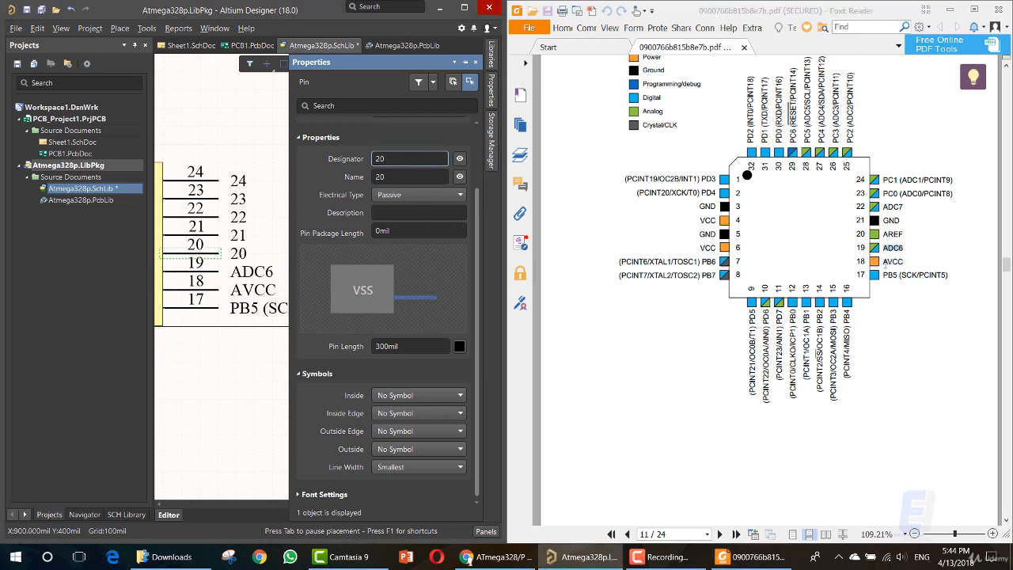
pyautogui.doubleClick(892, 235)
pyautogui.hotkey('ctrl', 'c')
pyautogui.click(212, 254)
pyautogui.click(410, 177)
pyautogui.hotkey('ctrl', 'v')
pyautogui.press('Return')
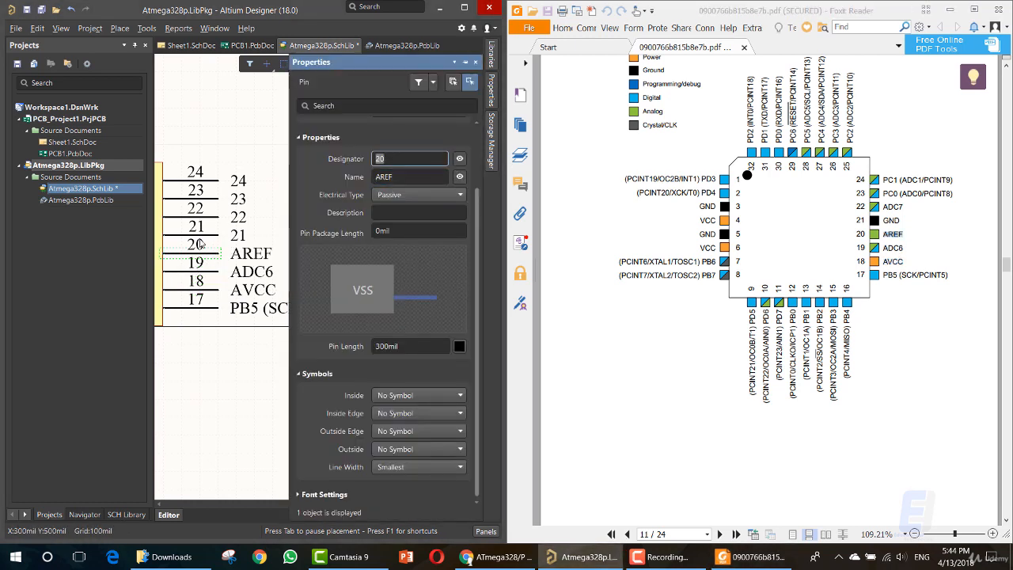
# Copy pin 21's label from the datasheet and set symbol pin 21's name to GND.
pyautogui.click(194, 235)
pyautogui.doubleClick(890, 220)
pyautogui.hotkey('ctrl', 'c')
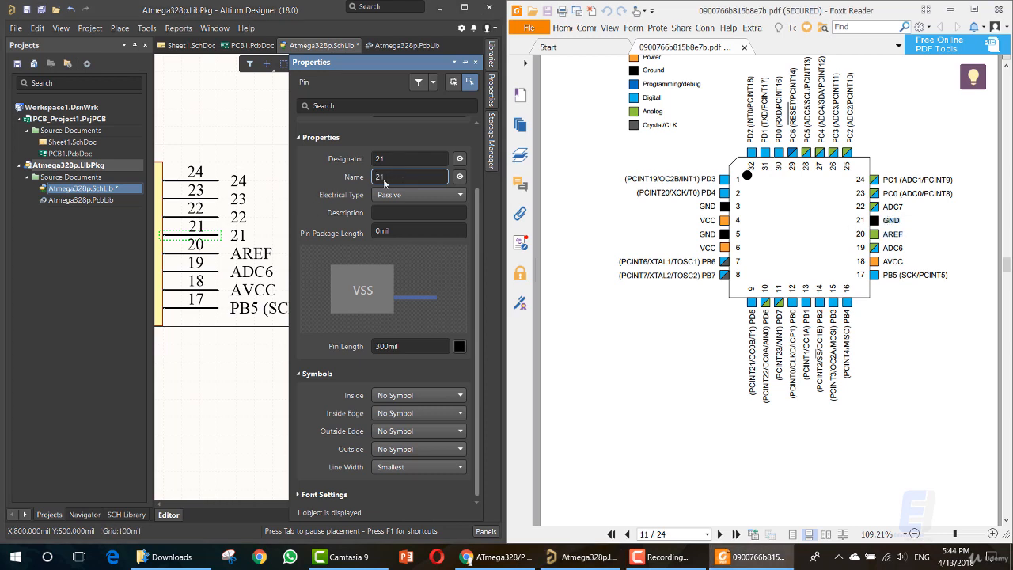
pyautogui.click(388, 176)
pyautogui.hotkey('ctrl', 'v')
pyautogui.press('Return')
# Copy pin 22's label from the datasheet and set symbol pin 22's name to ADC7.
pyautogui.click(198, 218)
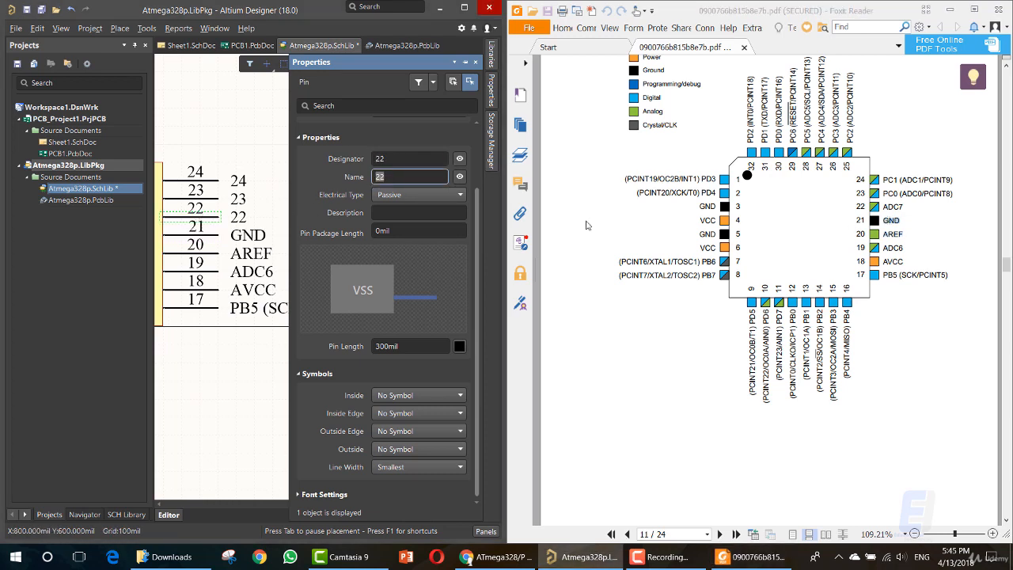
pyautogui.doubleClick(891, 206)
pyautogui.hotkey('ctrl', 'c')
pyautogui.click(400, 176)
pyautogui.hotkey('ctrl', 'v')
pyautogui.press('Return')
# Copy only the ADC0 part of pin 23's datasheet label and set symbol pin 23's name to ADC0.
pyautogui.click(191, 196)
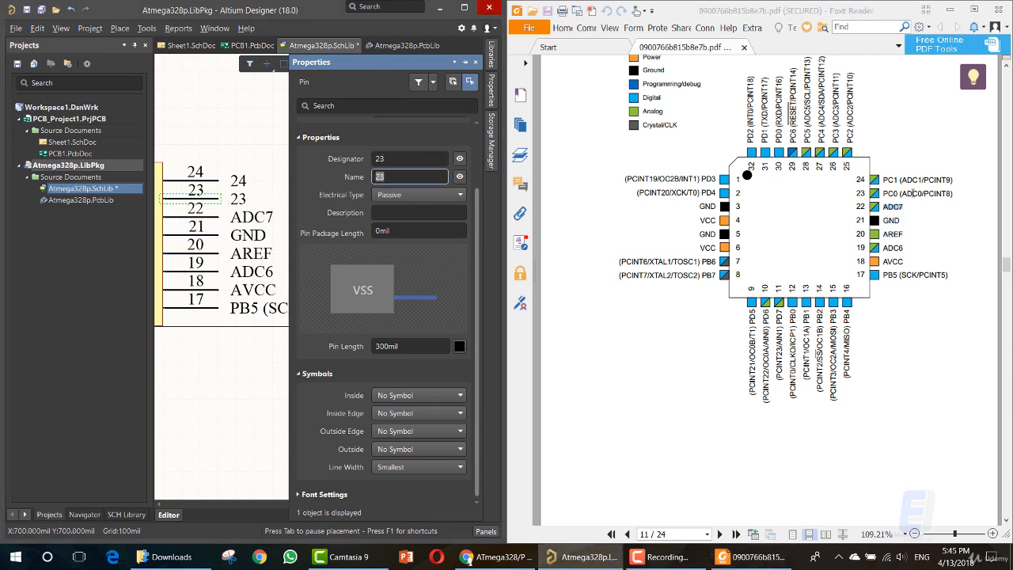
pyautogui.doubleClick(907, 194)
pyautogui.doubleClick(909, 194)
pyautogui.hotkey('ctrl', 'c')
pyautogui.click(400, 176)
pyautogui.hotkey('ctrl', 'v')
pyautogui.press('Return')
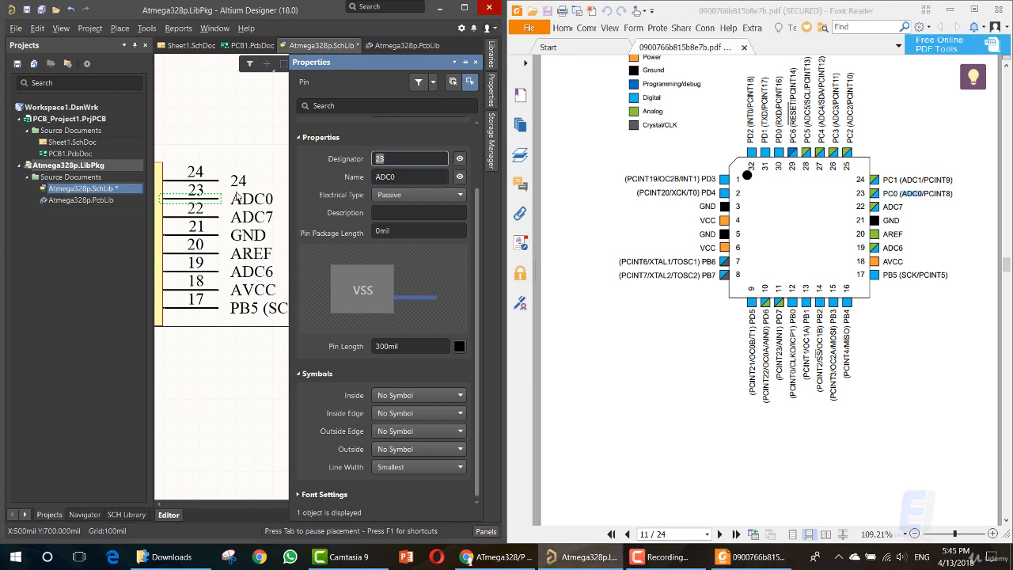
# Copy pin 23's full label from the datasheet and set symbol pin 23's name to PC0 (ADC0/PCINT8).
pyautogui.doubleClick(891, 196)
pyautogui.hotkey('ctrl', 'c')
pyautogui.click(423, 176)
pyautogui.hotkey('ctrl', 'v')
pyautogui.press('Return')
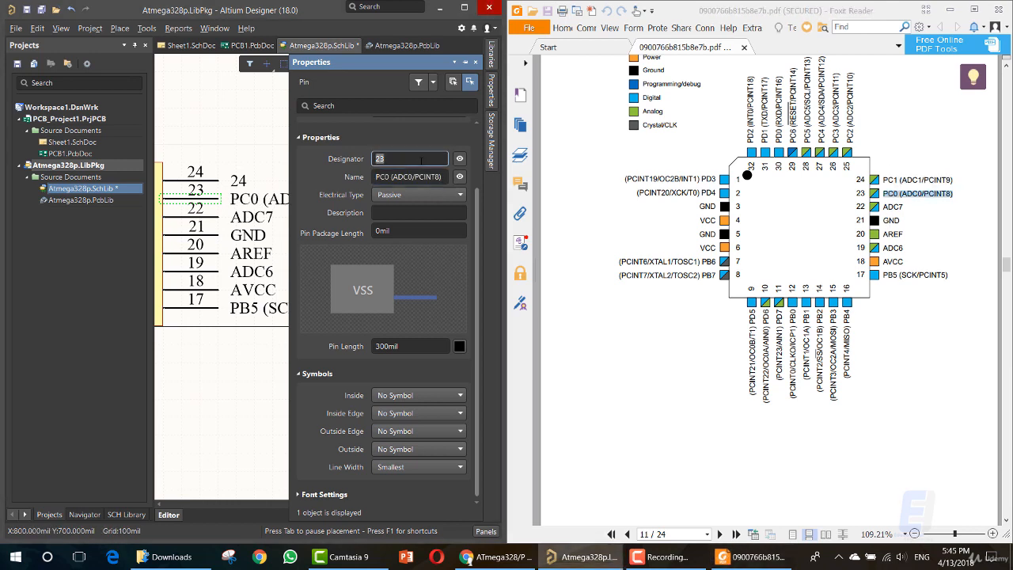
# Copy pin 24's label from the datasheet and set symbol pin 24's name to PC1 (ADC1/PCINT9).
pyautogui.click(192, 179)
pyautogui.doubleClick(888, 181)
pyautogui.hotkey('ctrl', 'c')
pyautogui.click(409, 176)
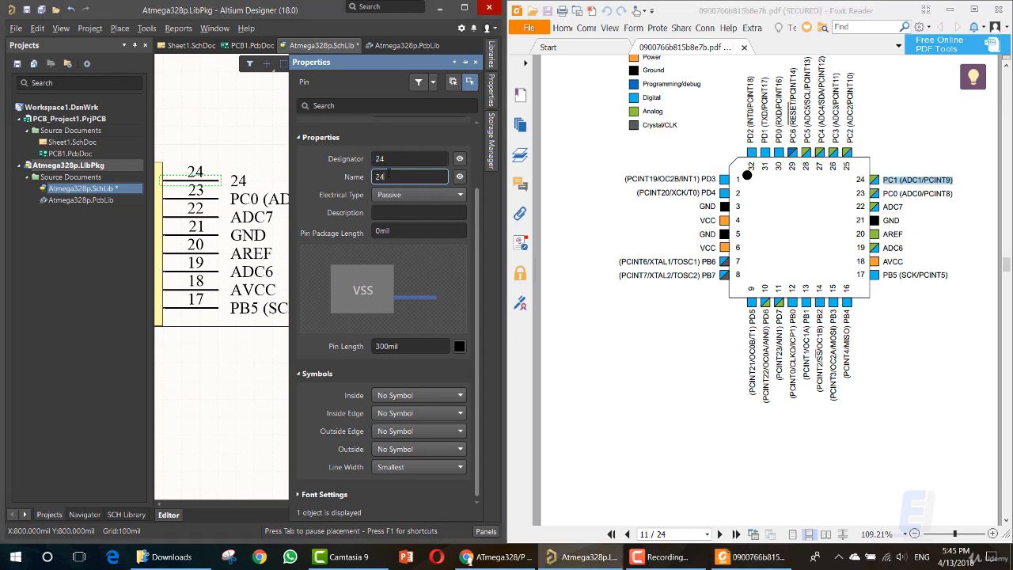
pyautogui.hotkey('ctrl', 'v')
pyautogui.press('Return')
# Copy pin 25's label from the datasheet and set symbol pin 25's name to PC2 (ADC2/PCINT10).
pyautogui.click(161, 506)
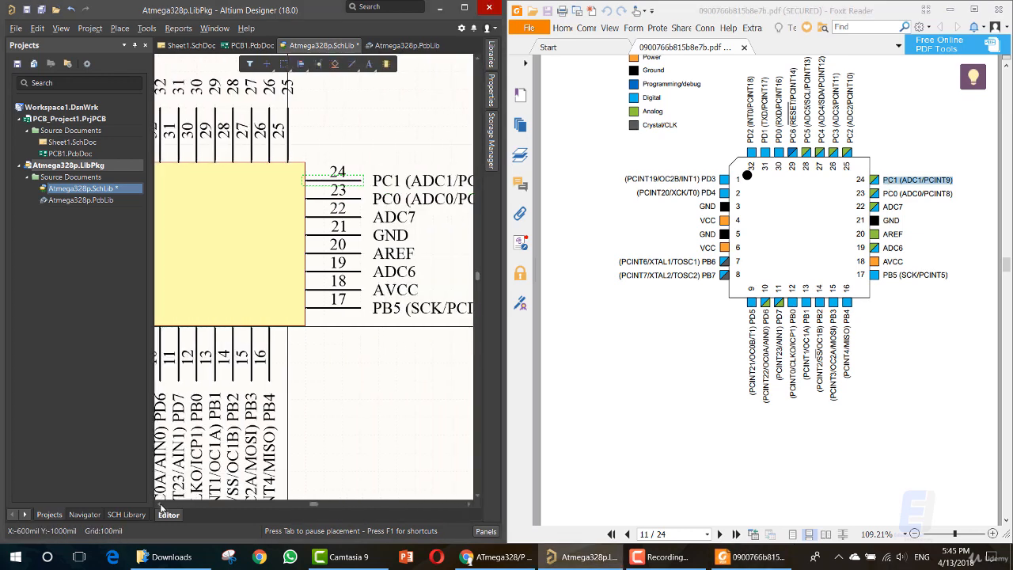
pyautogui.click(161, 506)
pyautogui.doubleClick(304, 155)
pyautogui.tripleClick(851, 138)
pyautogui.hotkey('ctrl', 'c')
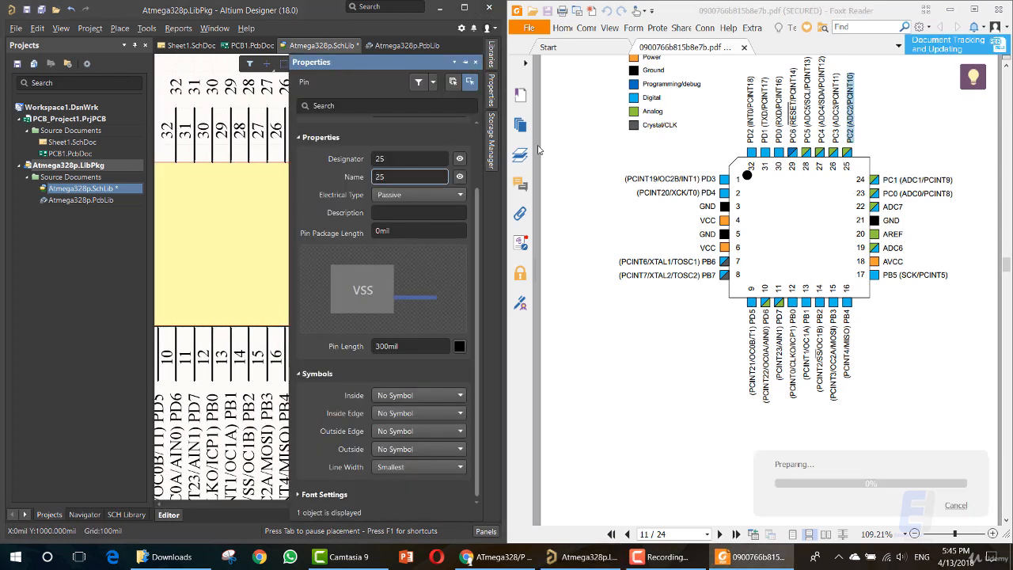
pyautogui.click(409, 177)
pyautogui.hotkey('ctrl', 'v')
pyautogui.press('Return')
# Try to set symbol pin 26's name to the copied datasheet label PC3 (ADC3/PCINT11).
pyautogui.click(285, 138)
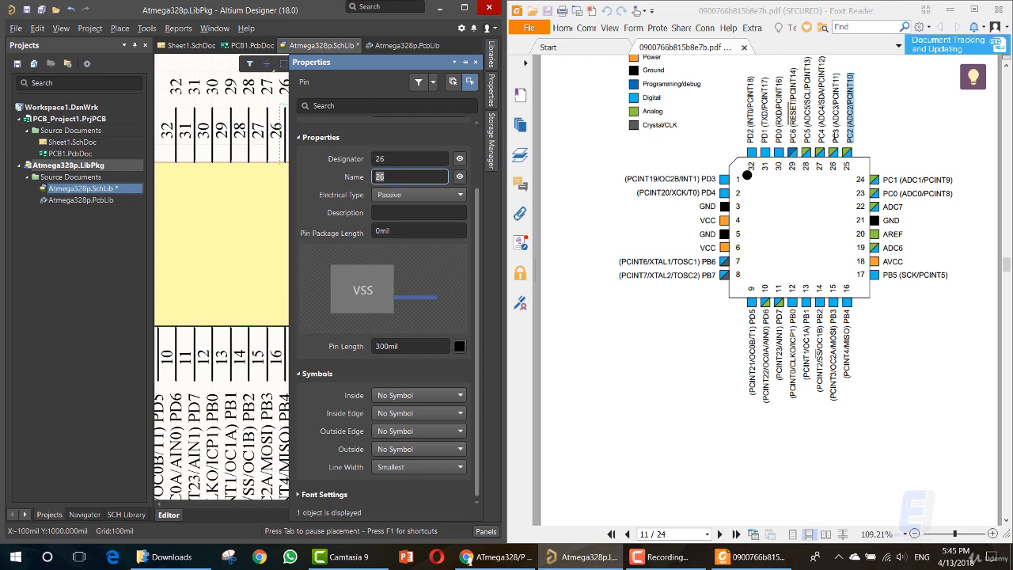
pyautogui.tripleClick(836, 126)
pyautogui.hotkey('ctrl', 'c')
pyautogui.click(409, 177)
pyautogui.hotkey('ctrl', 'v')
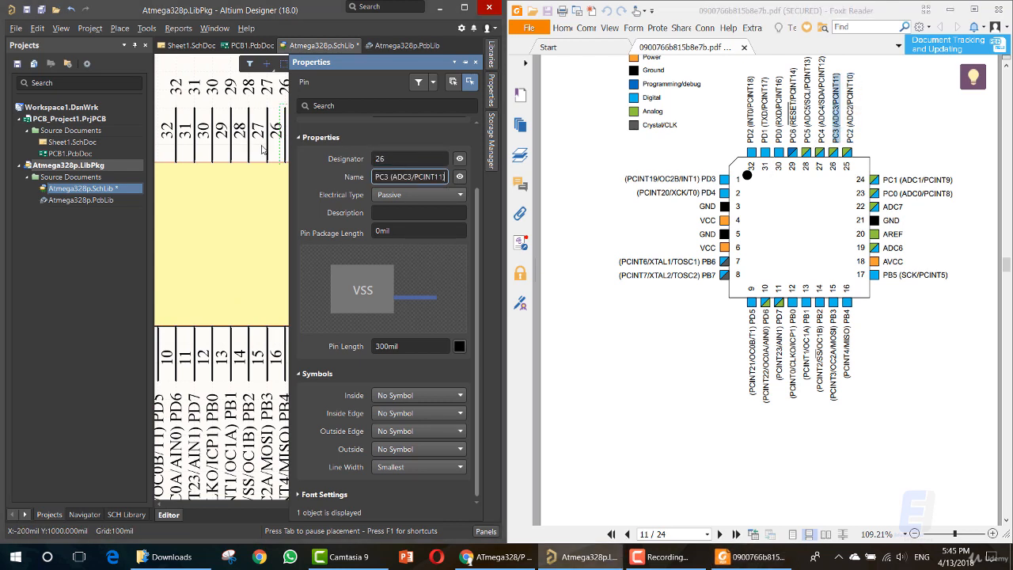
pyautogui.press('Return')
# Copy pin 27's label from the datasheet and set symbol pin 27's name to PC4 (ADC4/SDA/PCINT12).
pyautogui.click(263, 146)
pyautogui.tripleClick(821, 119)
pyautogui.hotkey('ctrl', 'c')
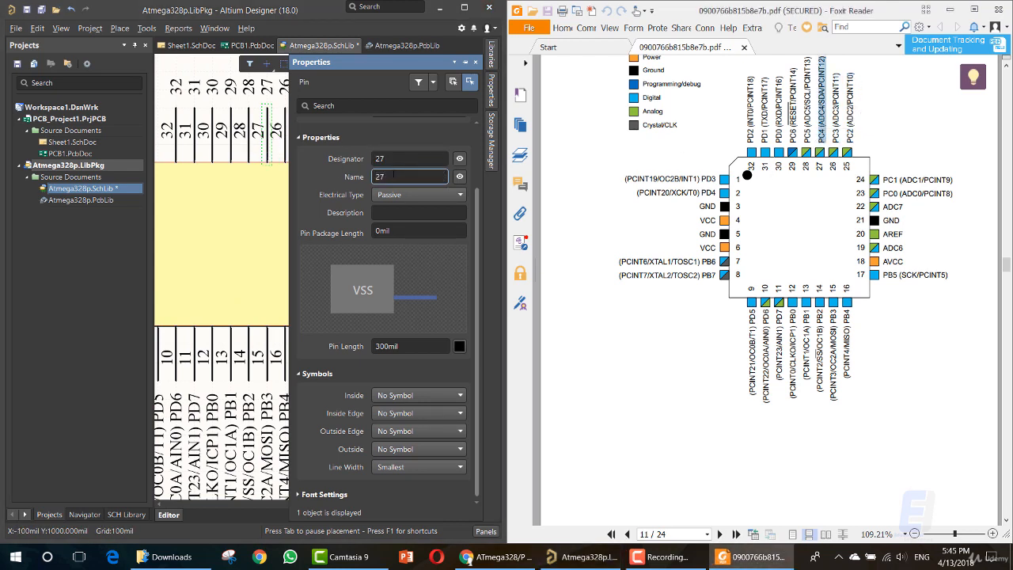
pyautogui.click(409, 177)
pyautogui.hotkey('ctrl', 'v')
pyautogui.press('Return')
pyautogui.click(249, 157)
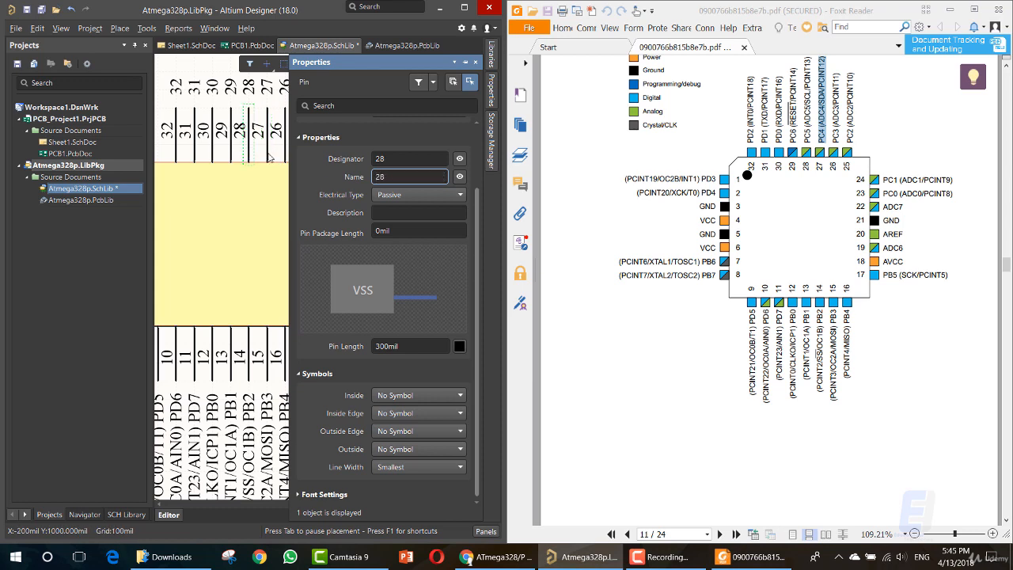
pyautogui.click(270, 157)
pyautogui.press('Return')
# Copy pin 26's label from the datasheet again and set symbol pin 26's name to PC3 (ADC3/PCINT11).
pyautogui.tripleClick(835, 123)
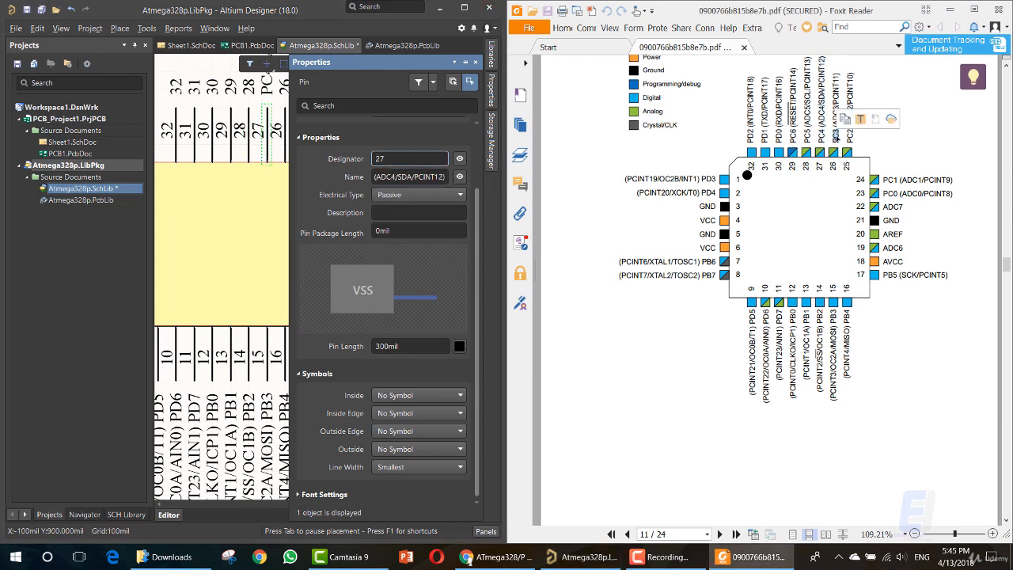
pyautogui.hotkey('ctrl', 'c')
pyautogui.click(284, 152)
pyautogui.click(386, 173)
pyautogui.hotkey('ctrl', 'v')
# Copy pin 28's label from the datasheet and set symbol pin 28's name to PC5 (ADC5/SCL/PCINT13).
pyautogui.click(248, 135)
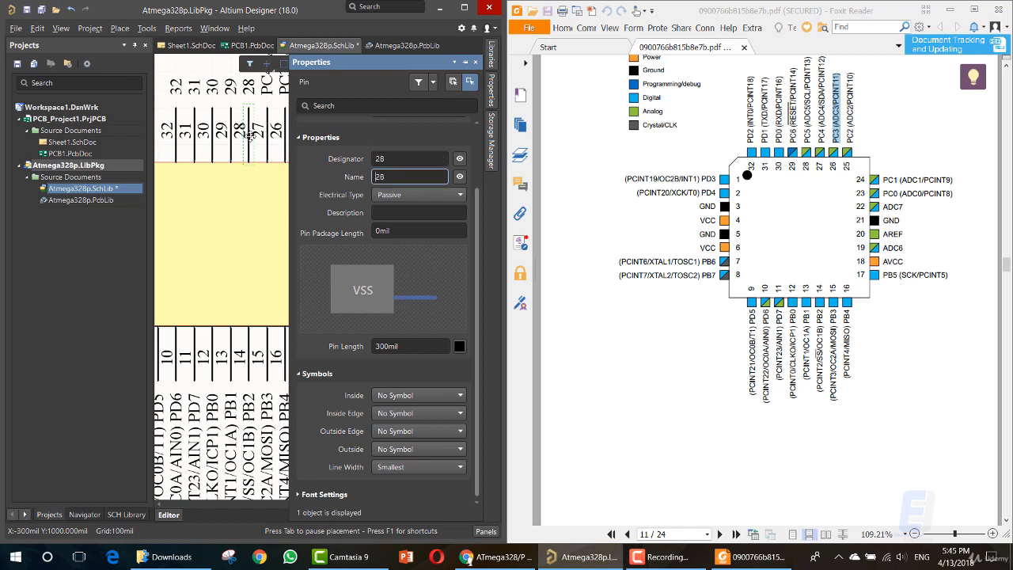
pyautogui.tripleClick(807, 124)
pyautogui.hotkey('ctrl', 'c')
pyautogui.hotkey('alt', 'Tab')
pyautogui.hotkey('ctrl', 'v')
pyautogui.press('Return')
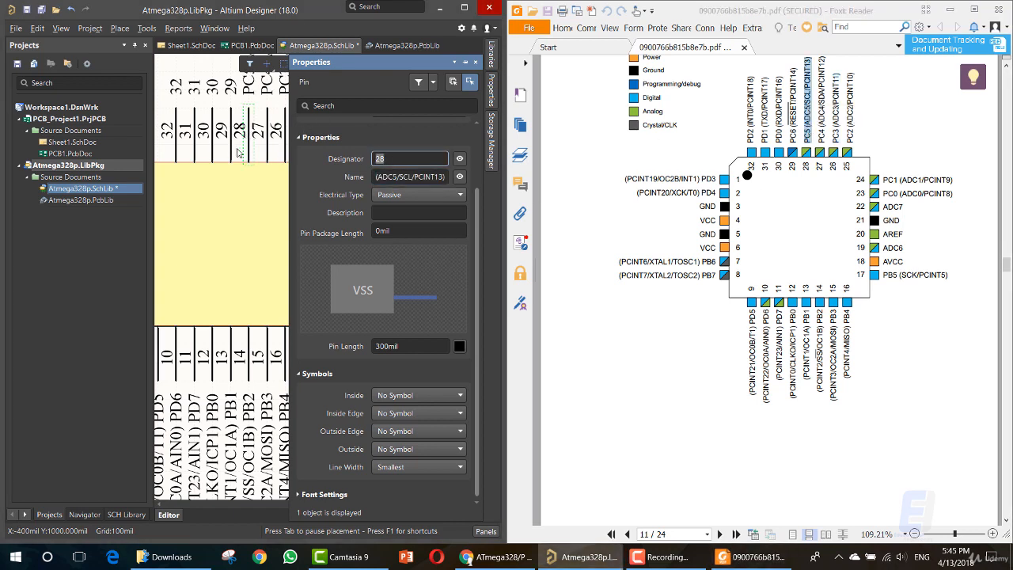
# Copy pin 29's label from the datasheet and set symbol pin 29's name to PC6 (RESET/PCINT14).
pyautogui.click(233, 149)
pyautogui.click(387, 176)
pyautogui.tripleClick(793, 111)
pyautogui.hotkey('ctrl', 'c')
pyautogui.hotkey('alt', 'Tab')
pyautogui.hotkey('ctrl', 'v')
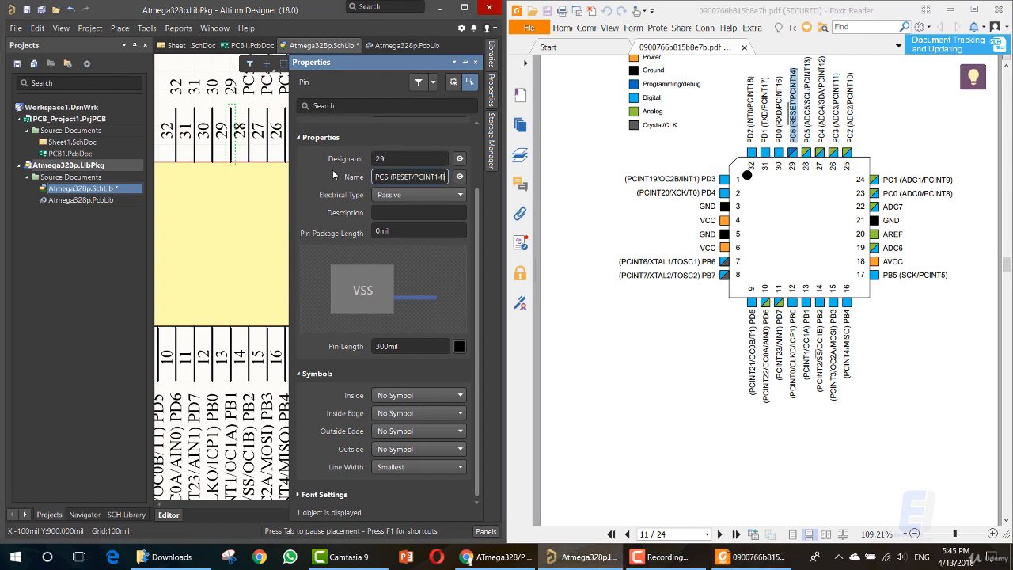
pyautogui.click(401, 159)
# Copy only the PD0 part of pin 30's datasheet label and set symbol pin 30's name to PD0.
pyautogui.click(209, 146)
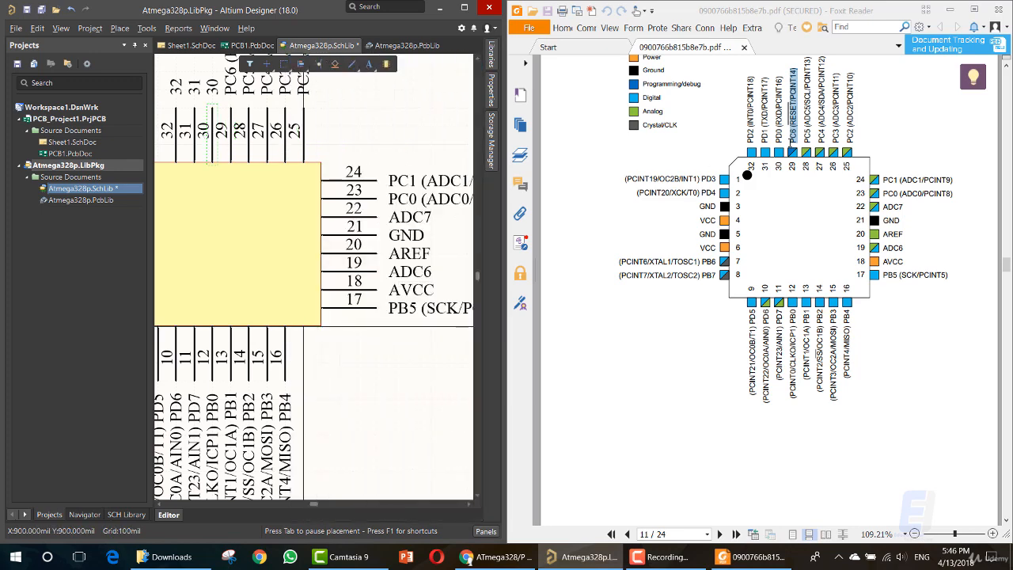
pyautogui.click(780, 135)
pyautogui.doubleClick(780, 135)
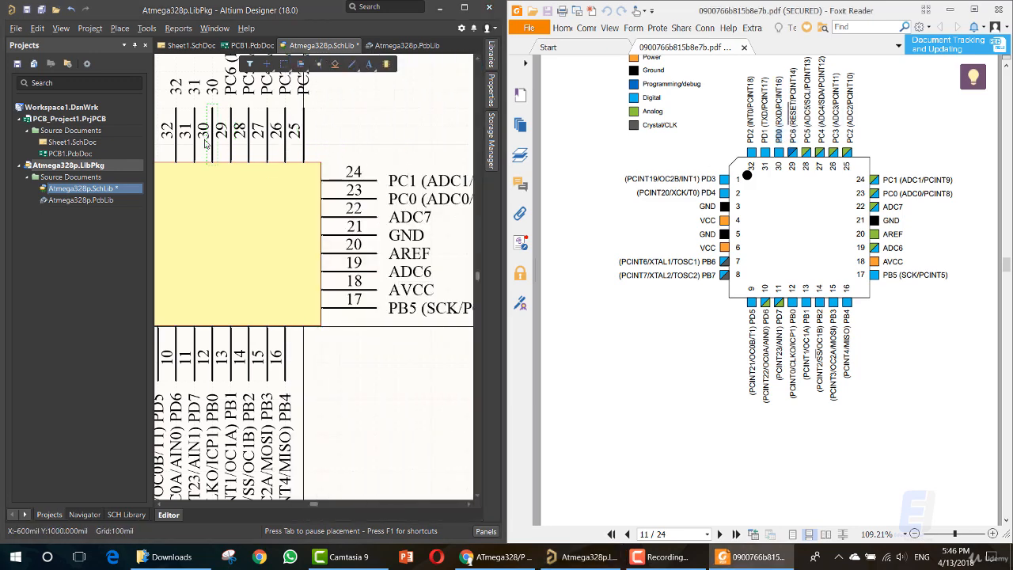
pyautogui.click(208, 144)
pyautogui.click(383, 181)
pyautogui.hotkey('ctrl', 'v')
pyautogui.click(390, 159)
# Copy pin 30's full label from the datasheet and set symbol pin 30's name to PD0 (RXD/PCINT16).
pyautogui.moveTo(779, 144); pyautogui.dragTo(780, 76)
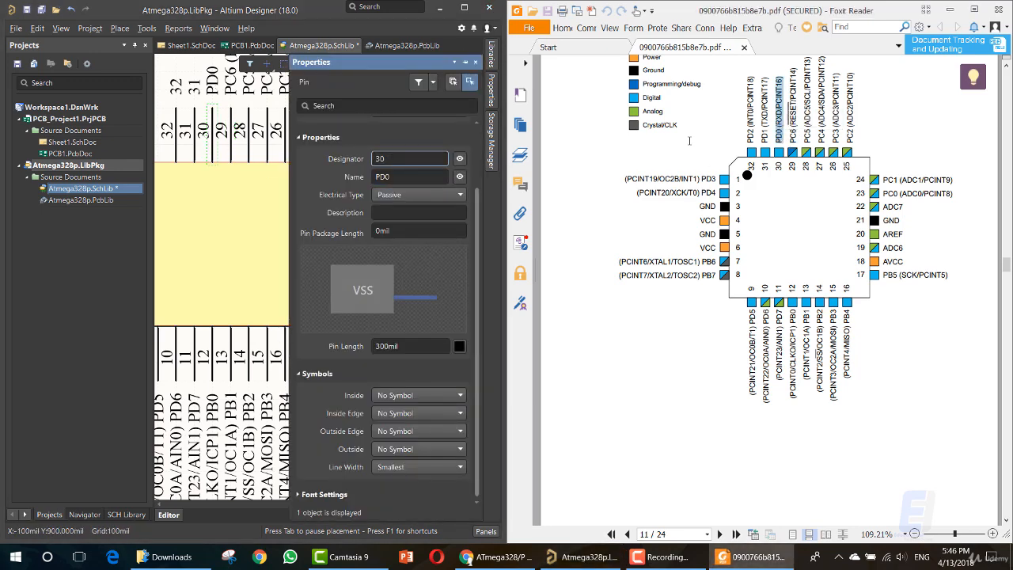
pyautogui.hotkey('ctrl', 'c')
pyautogui.click(412, 177)
pyautogui.hotkey('ctrl', 'v')
pyautogui.click(390, 158)
# Copy pin 31's label from the datasheet and set symbol pin 31's name to PD1 (TXD/PCINT17).
pyautogui.click(196, 138)
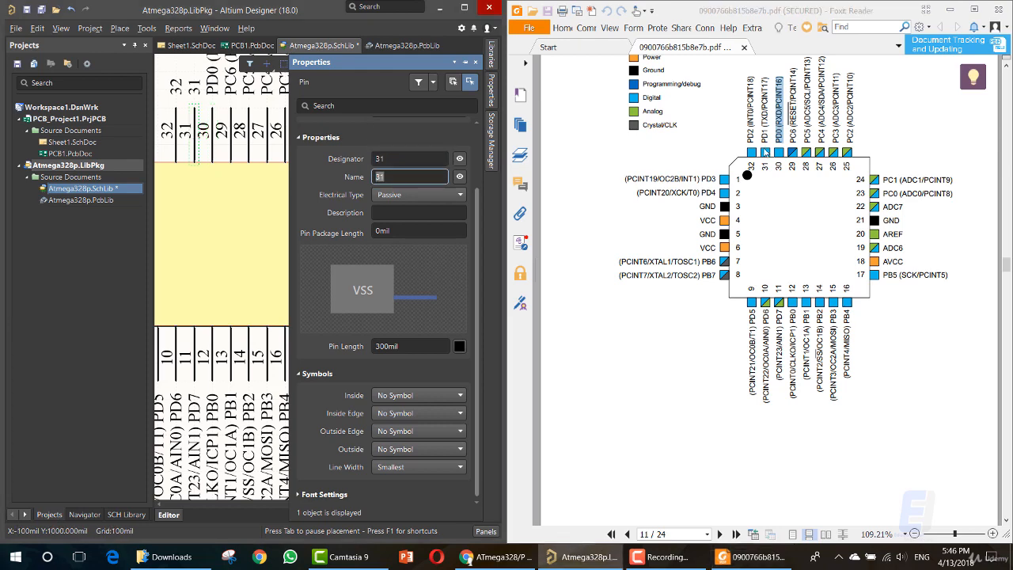
pyautogui.moveTo(764, 147); pyautogui.dragTo(765, 77)
pyautogui.hotkey('ctrl', 'c')
pyautogui.click(400, 176)
pyautogui.hotkey('ctrl', 'v')
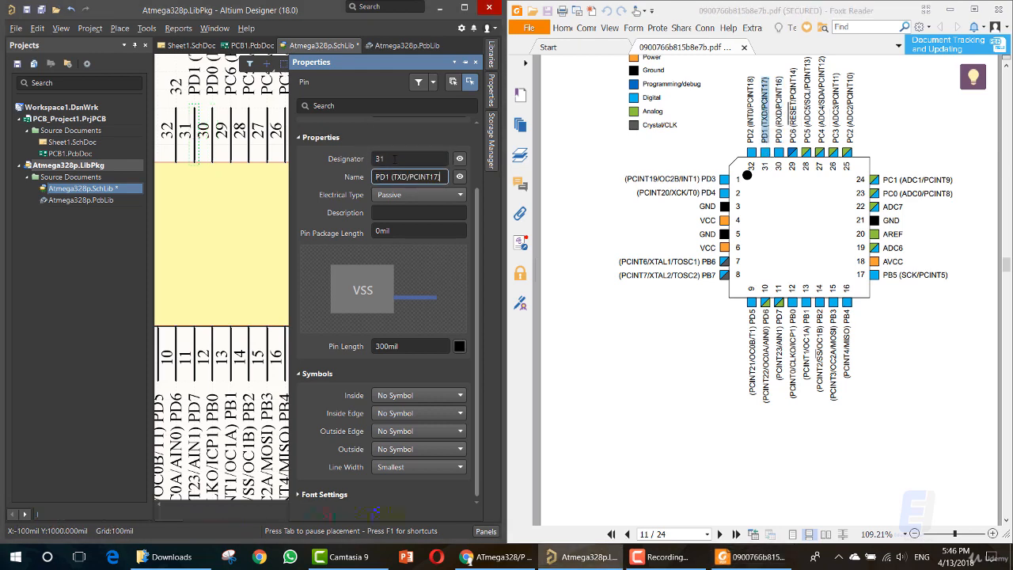
# Copy pin 32's label from the datasheet and set symbol pin 32's name to PD2 (INT0/PCINT18).
pyautogui.click(175, 127)
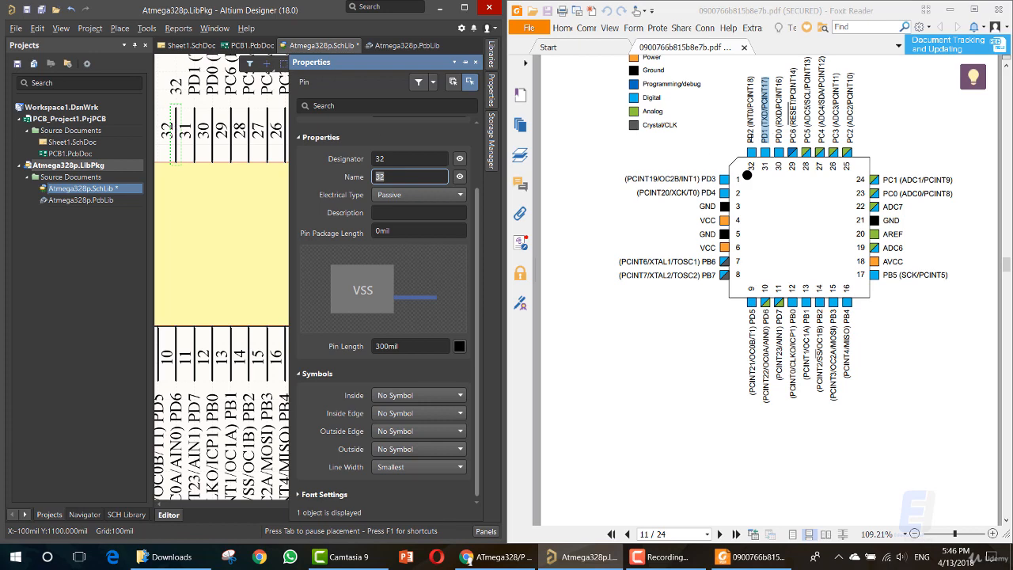
pyautogui.moveTo(751, 144); pyautogui.dragTo(750, 76)
pyautogui.hotkey('ctrl', 'c')
pyautogui.click(407, 176)
pyautogui.hotkey('ctrl', 'v')
pyautogui.press('Return')
pyautogui.click(212, 158)
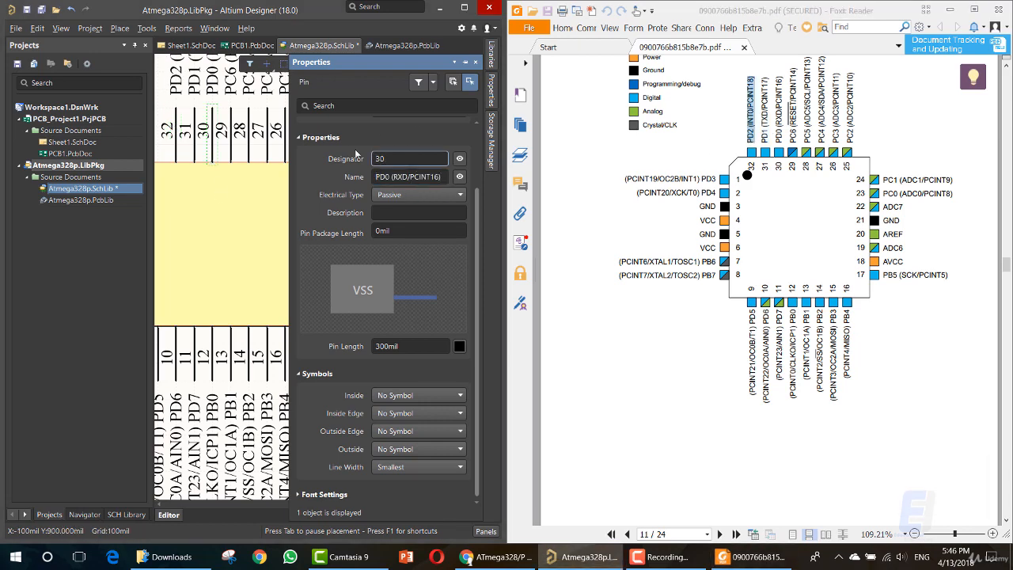
# Maximize the schematic library editor and examine the pin names on all four sides of the symbol.
pyautogui.click(463, 7)
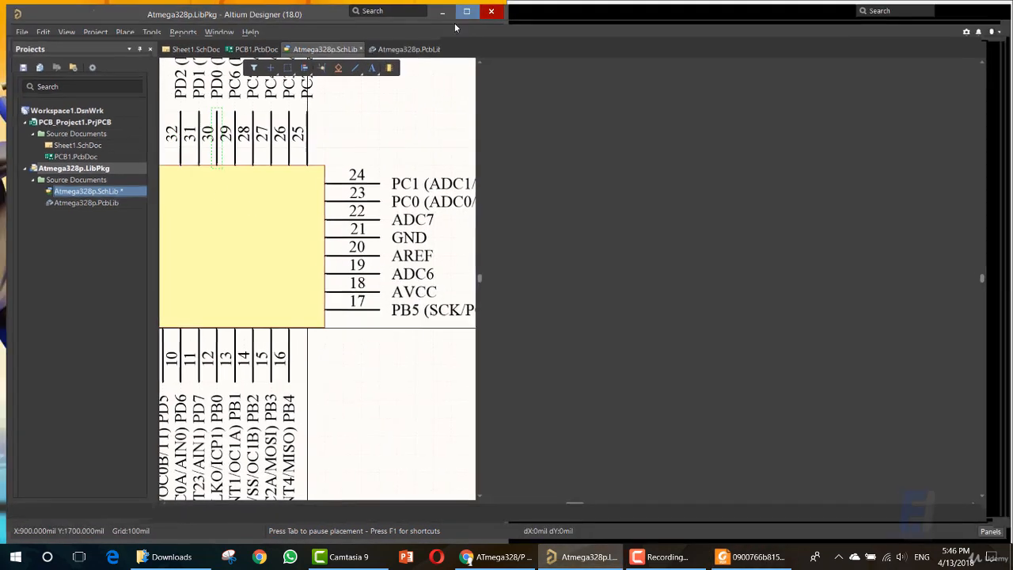
pyautogui.keyDown('ctrl'); pyautogui.scroll(-3, 456, 228); pyautogui.keyUp('ctrl')
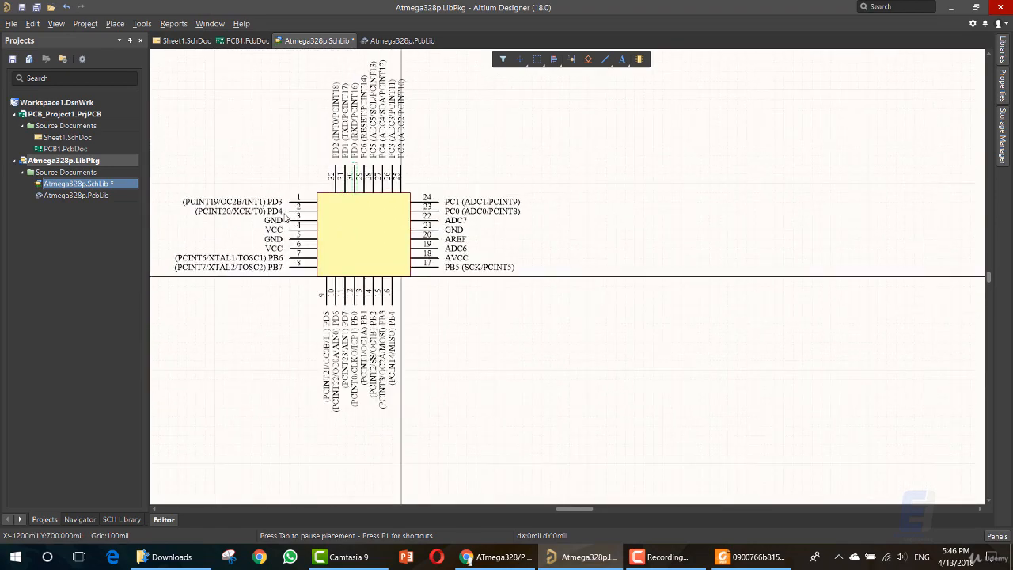
pyautogui.keyDown('ctrl'); pyautogui.scroll(2, 203, 213); pyautogui.keyUp('ctrl')
pyautogui.keyDown('ctrl'); pyautogui.scroll(2, 203, 214); pyautogui.keyUp('ctrl')
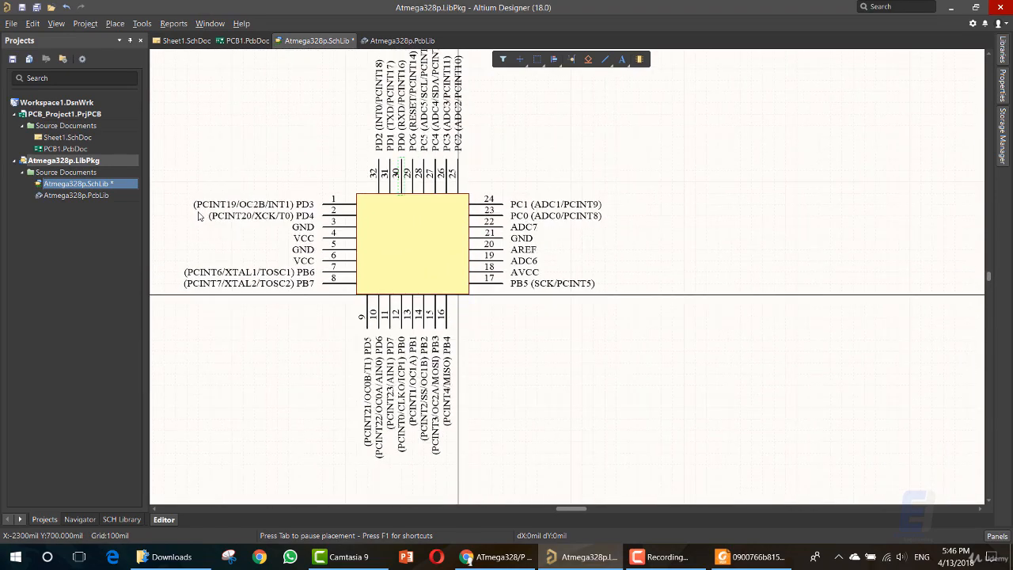
pyautogui.keyDown('ctrl'); pyautogui.scroll(-2, 200, 216); pyautogui.keyUp('ctrl')
pyautogui.keyDown('ctrl'); pyautogui.scroll(3, 205, 215); pyautogui.keyUp('ctrl')
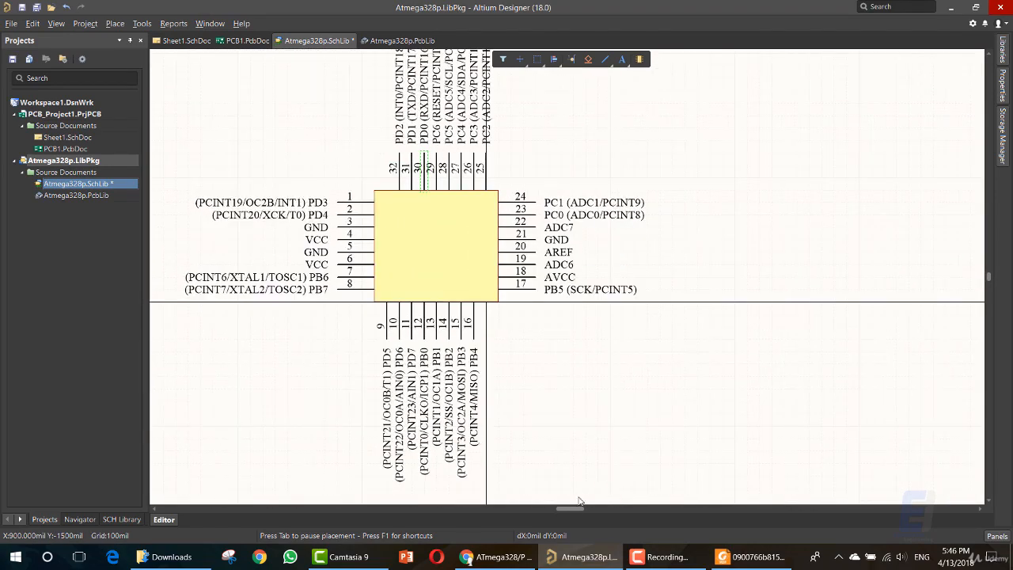
pyautogui.moveTo(569, 509); pyautogui.dragTo(566, 511)
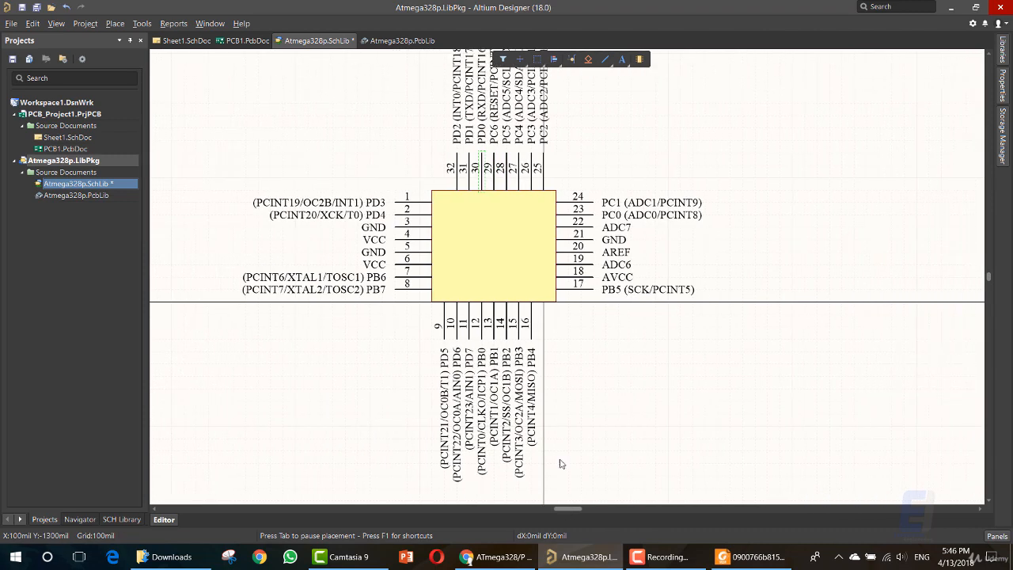
pyautogui.keyDown('ctrl'); pyautogui.scroll(-2, 560, 455); pyautogui.keyUp('ctrl')
pyautogui.keyDown('ctrl'); pyautogui.scroll(1, 560, 455); pyautogui.keyUp('ctrl')
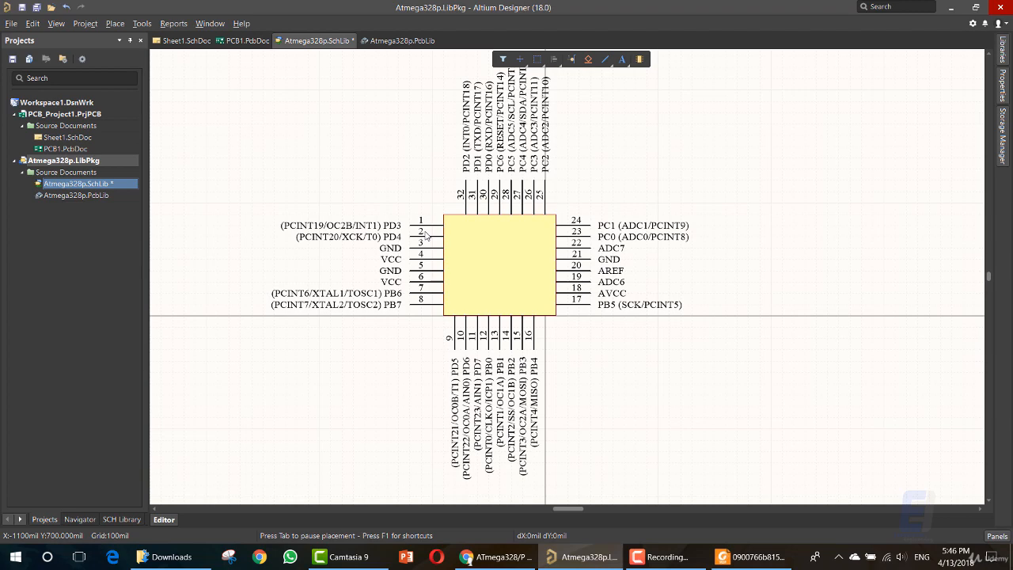
# Save the schematic library Atmega328p.SchLib.
pyautogui.rightClick(133, 187)
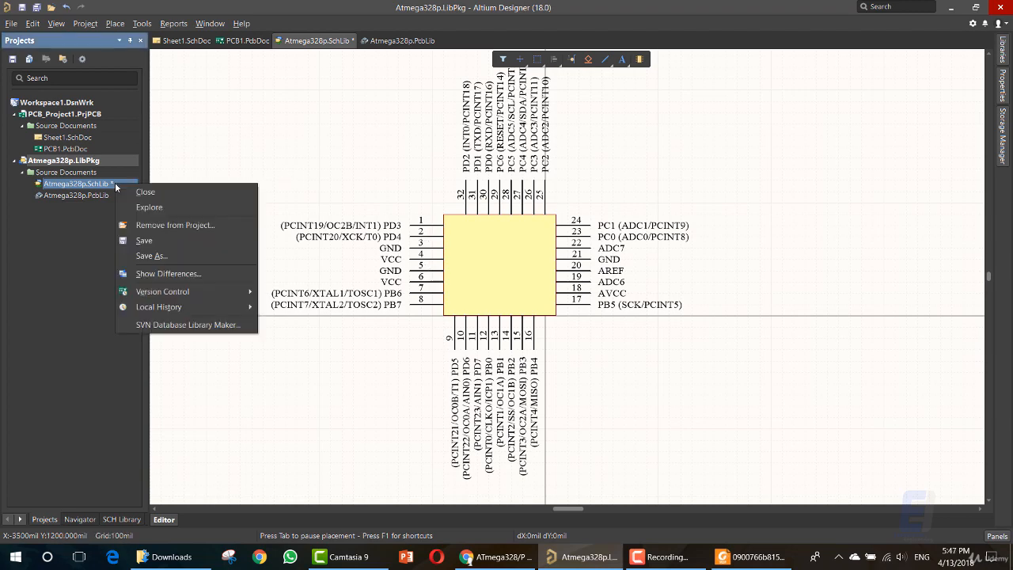
pyautogui.click(158, 240)
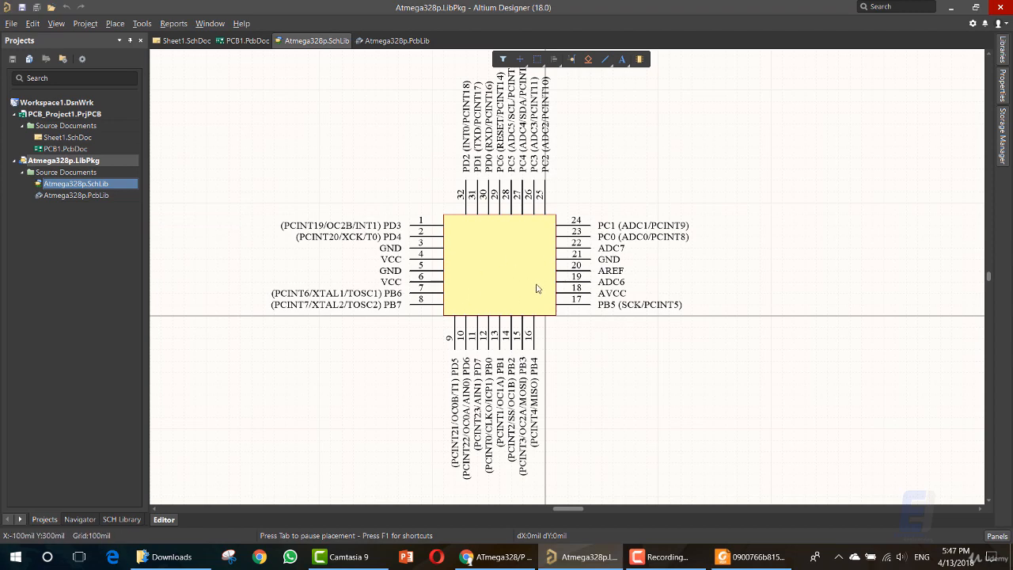
pyautogui.rightClick(80, 185)
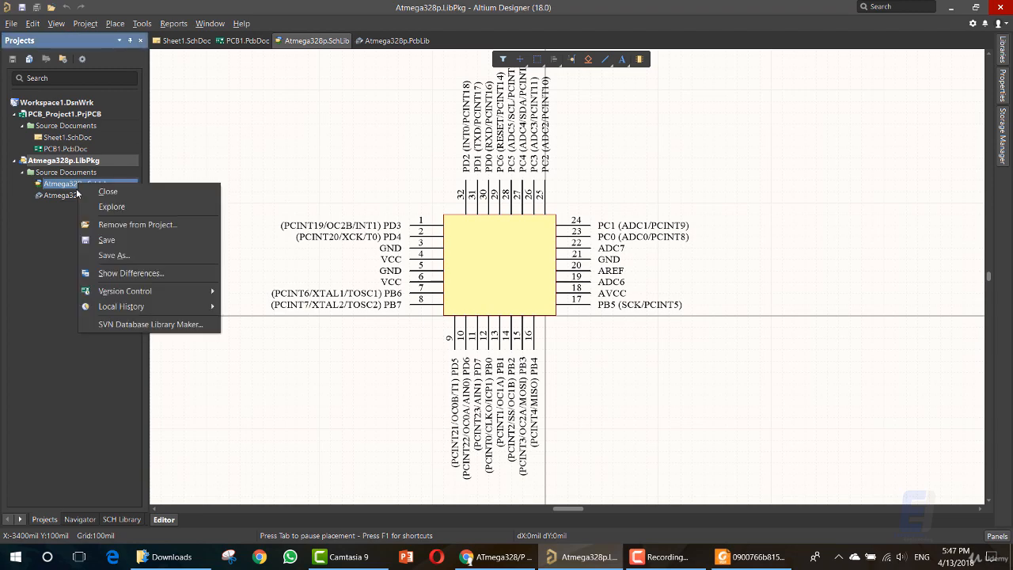
pyautogui.click(104, 240)
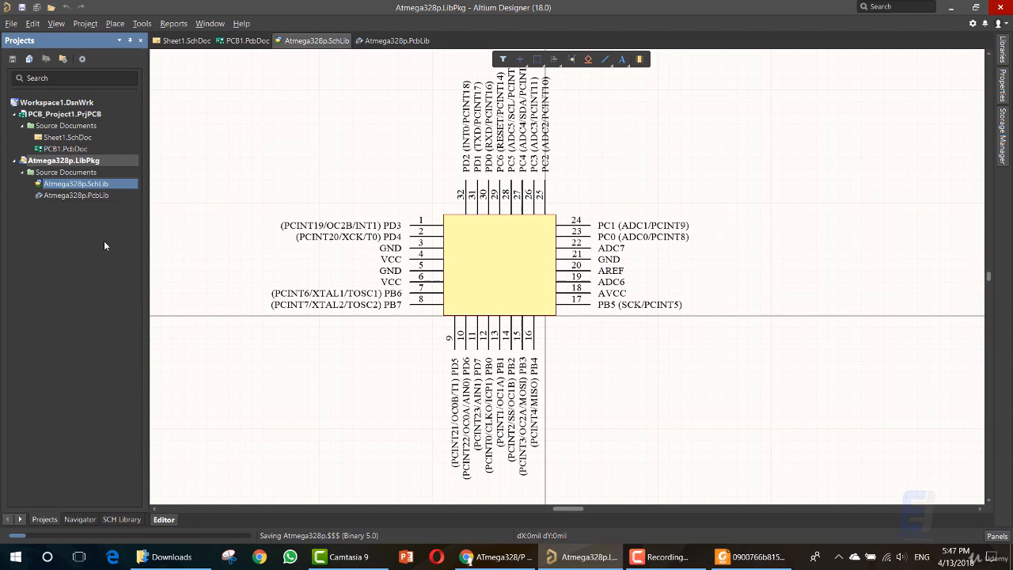
pyautogui.rightClick(87, 162)
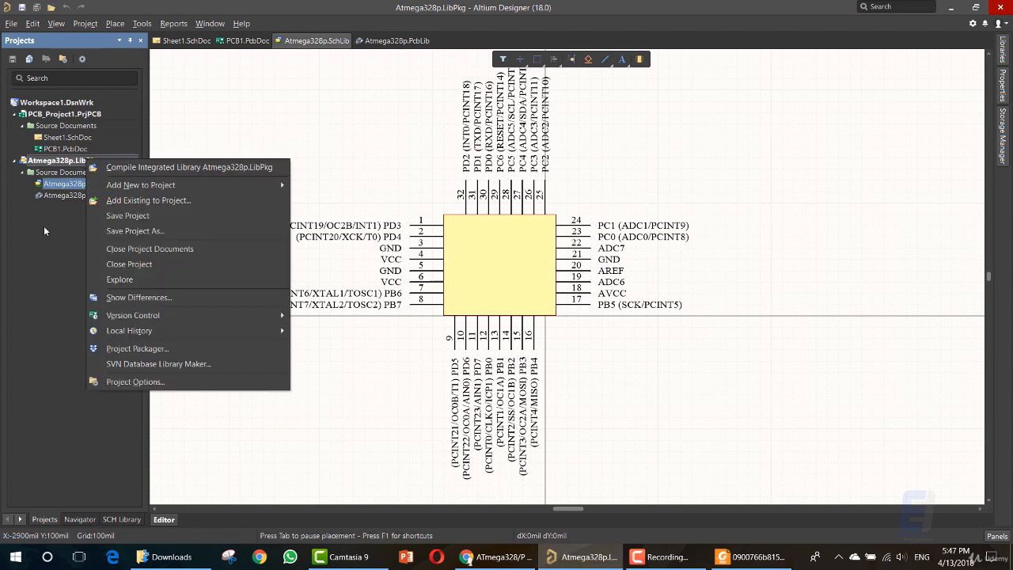
pyautogui.click(115, 382)
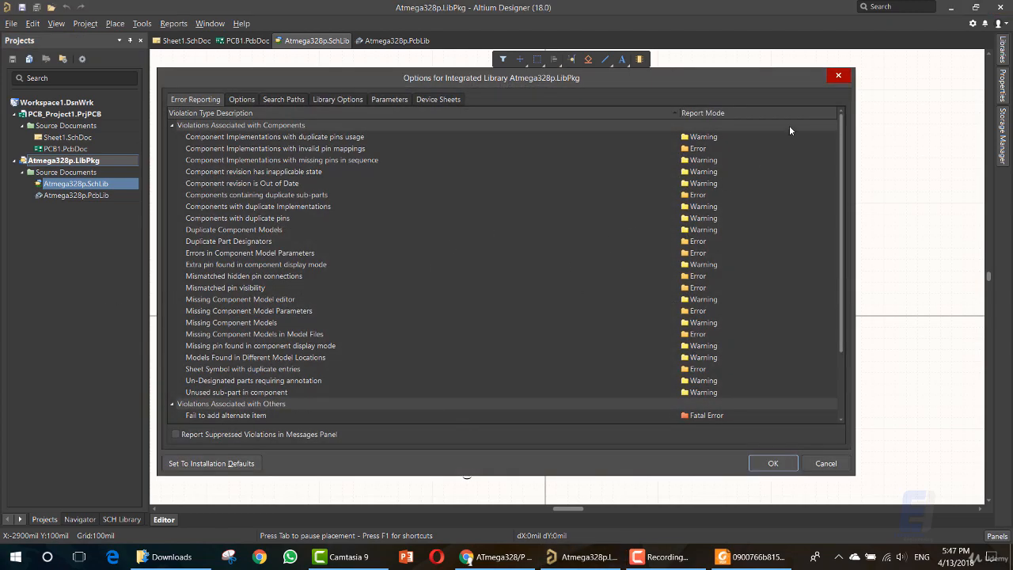
pyautogui.click(837, 76)
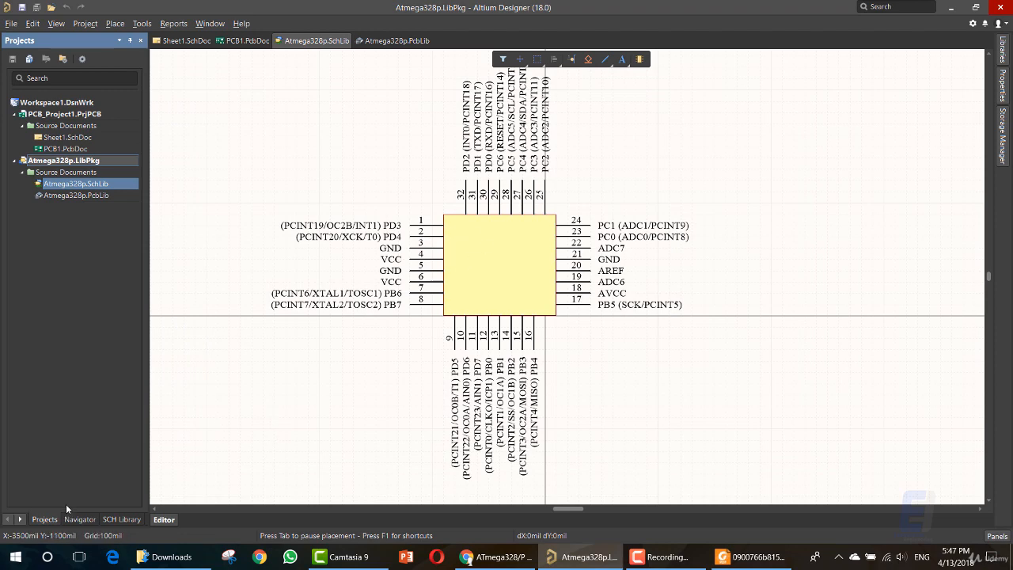
# Open the properties of the component in the schematic library and set its designator to U?
pyautogui.click(115, 519)
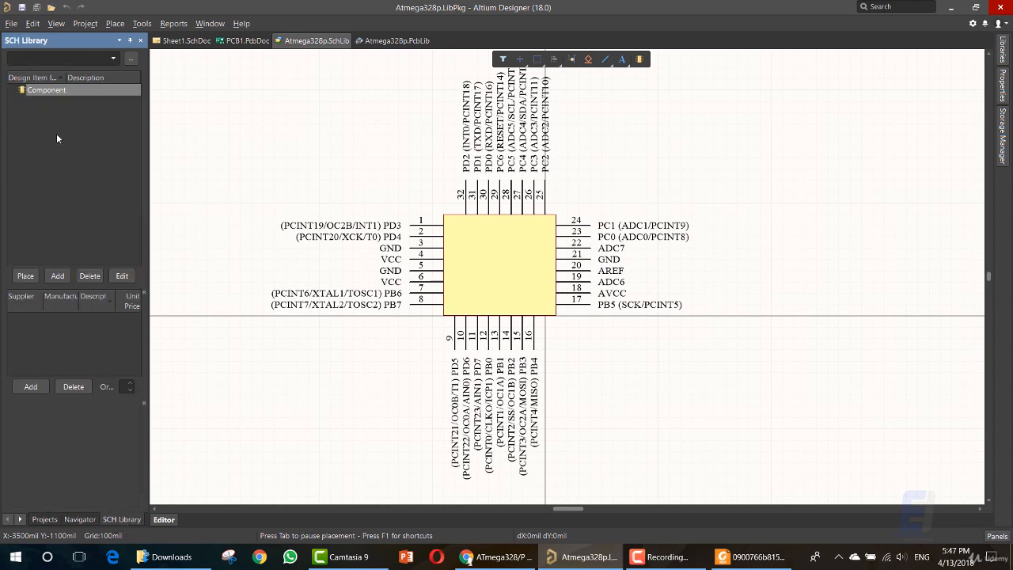
pyautogui.rightClick(68, 88)
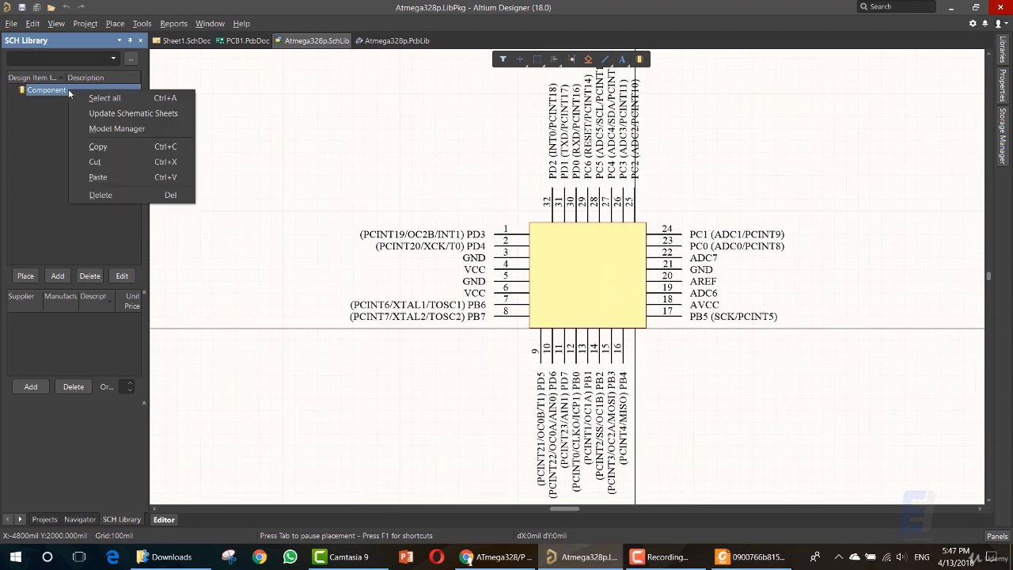
pyautogui.click(62, 91)
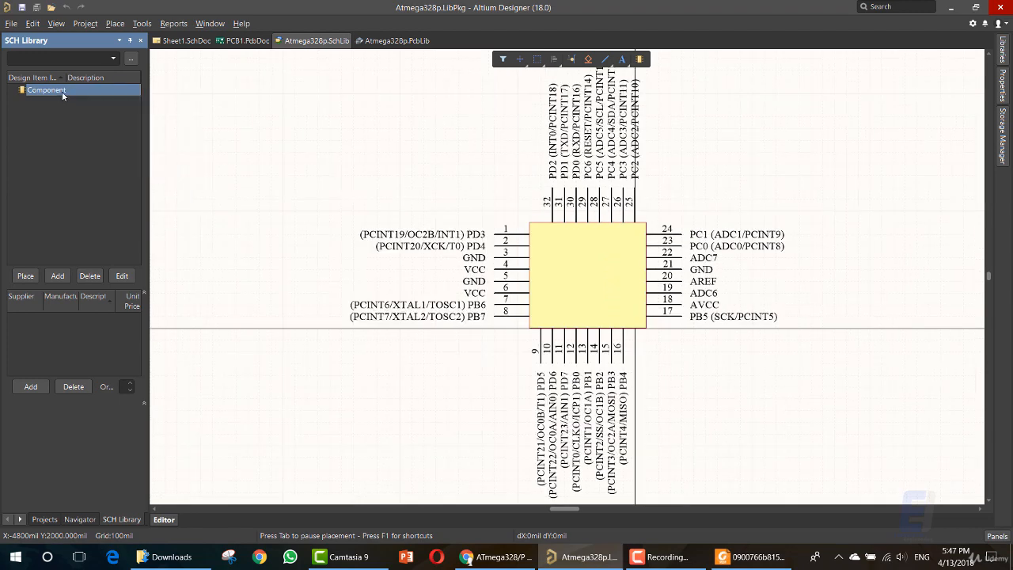
pyautogui.click(125, 276)
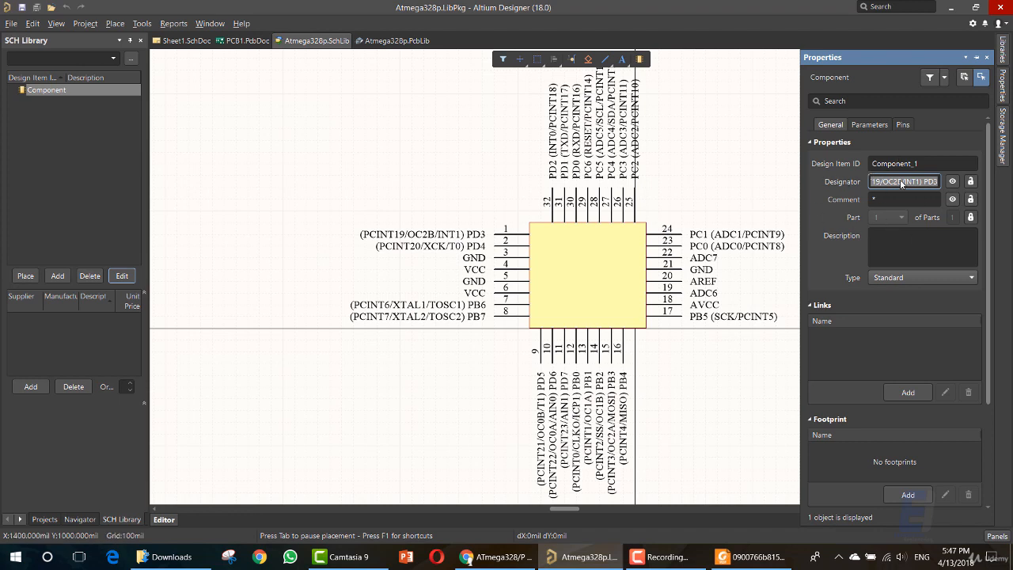
pyautogui.write('*')
pyautogui.click(872, 183)
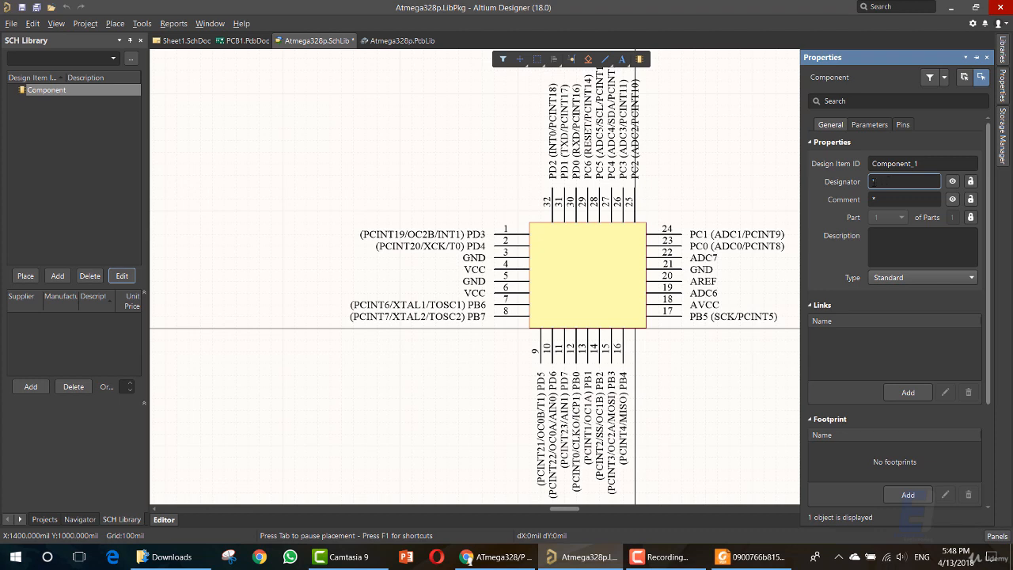
pyautogui.write('U')
pyautogui.write('?')
# Set the component's comment to ATmega328/P.
pyautogui.click(872, 199)
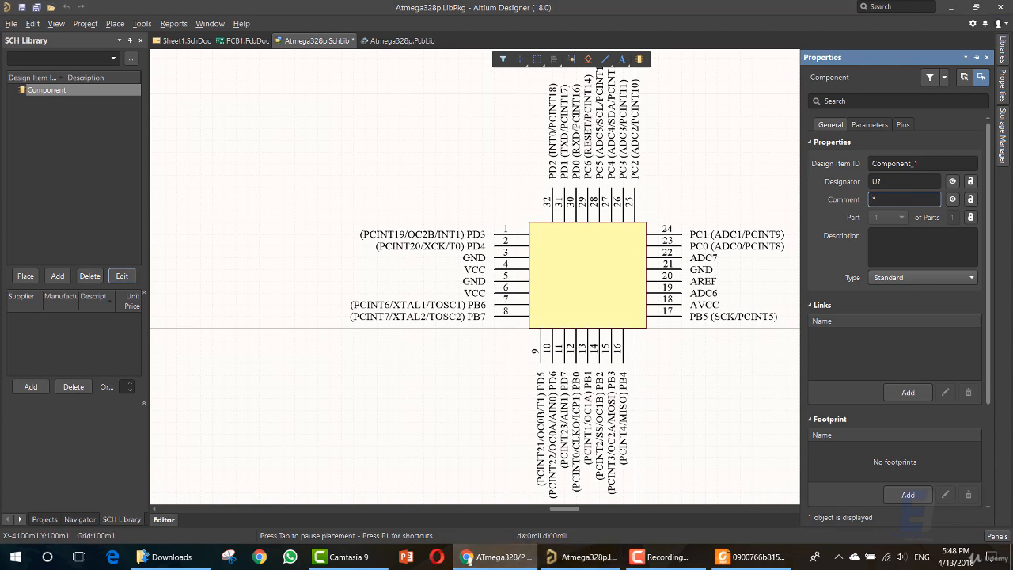
pyautogui.doubleClick(874, 199)
pyautogui.write('ATmega328/P')
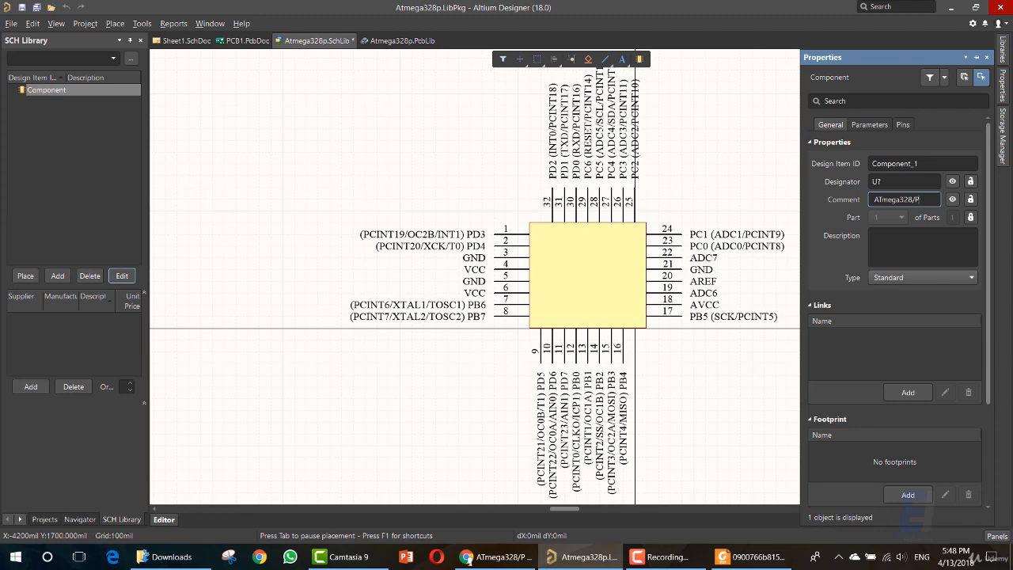
# Copy the part name ATmega328/P from the datasheet's first page in Foxit Reader and paste it as the component's comment.
pyautogui.hotkey('alt', 'Tab')
pyautogui.scroll(3, 929, 364)
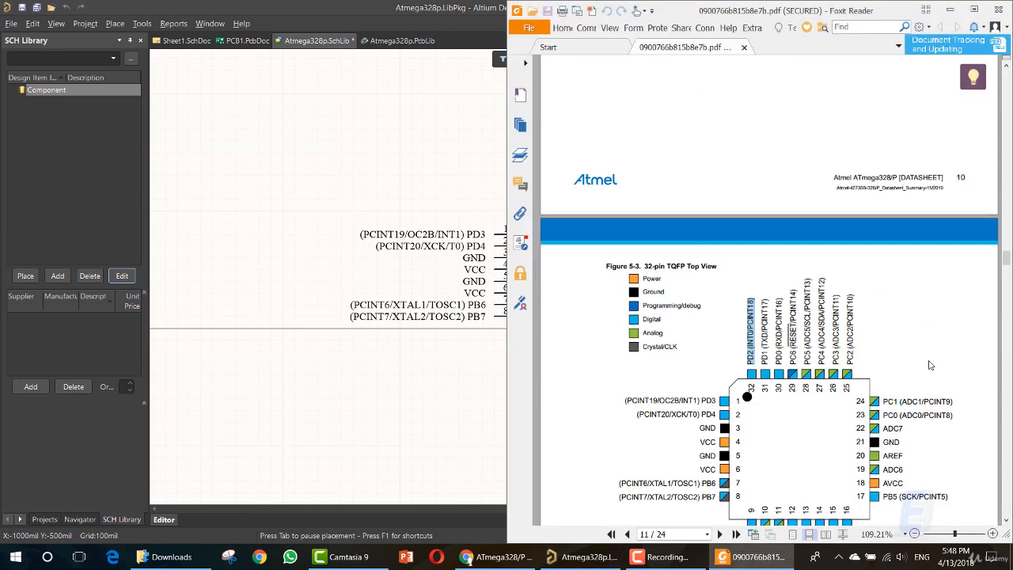
pyautogui.scroll(15, 628, 266)
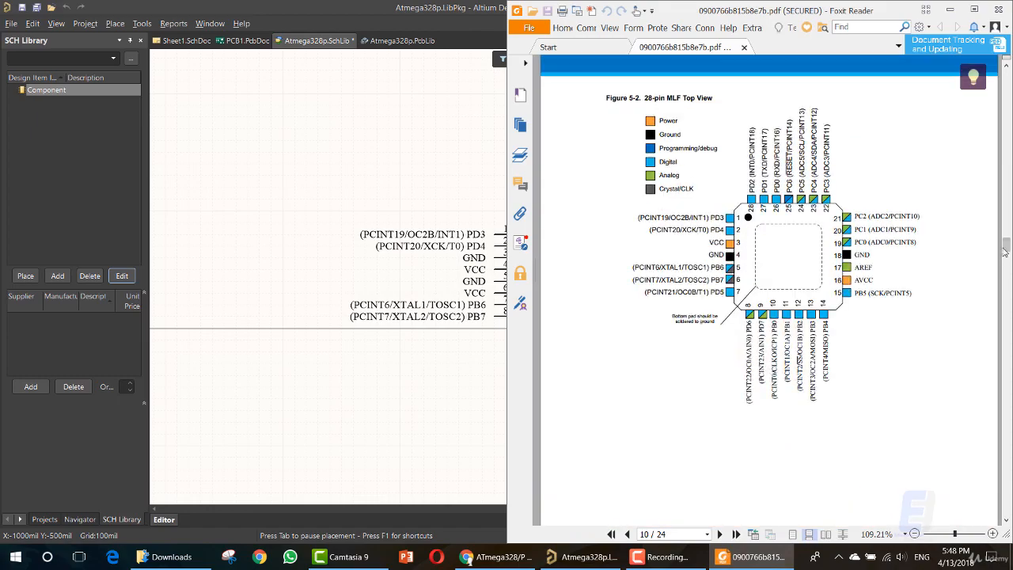
pyautogui.scroll(15, 769, 289)
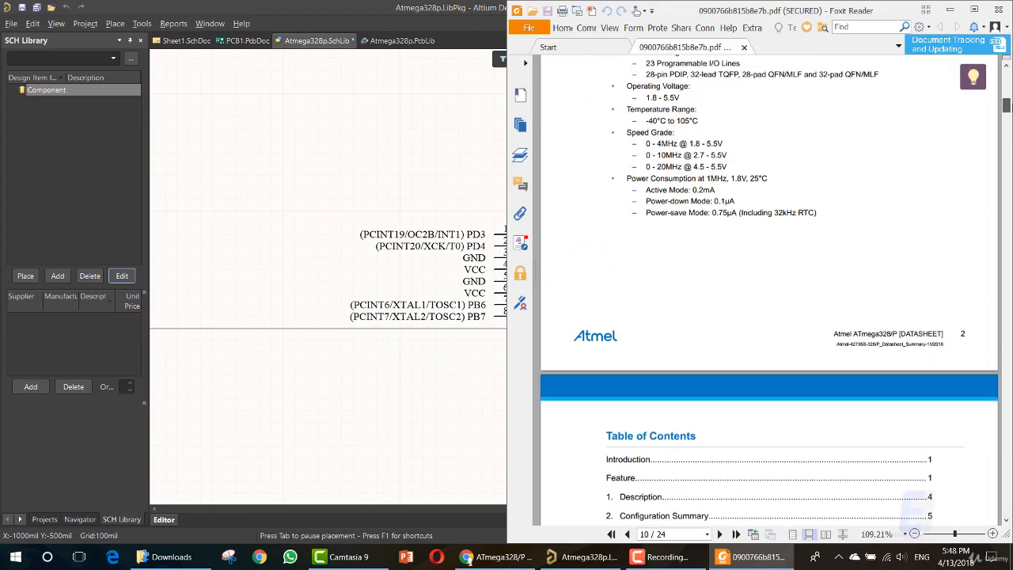
pyautogui.scroll(1, 769, 289)
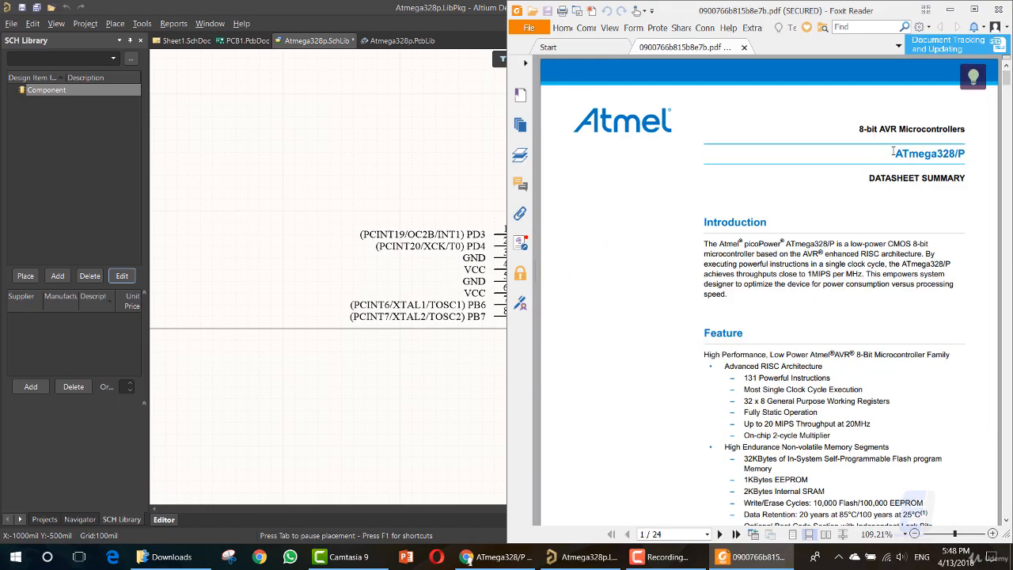
pyautogui.moveTo(894, 155); pyautogui.dragTo(965, 153)
pyautogui.hotkey('ctrl', 'c')
pyautogui.click(407, 194)
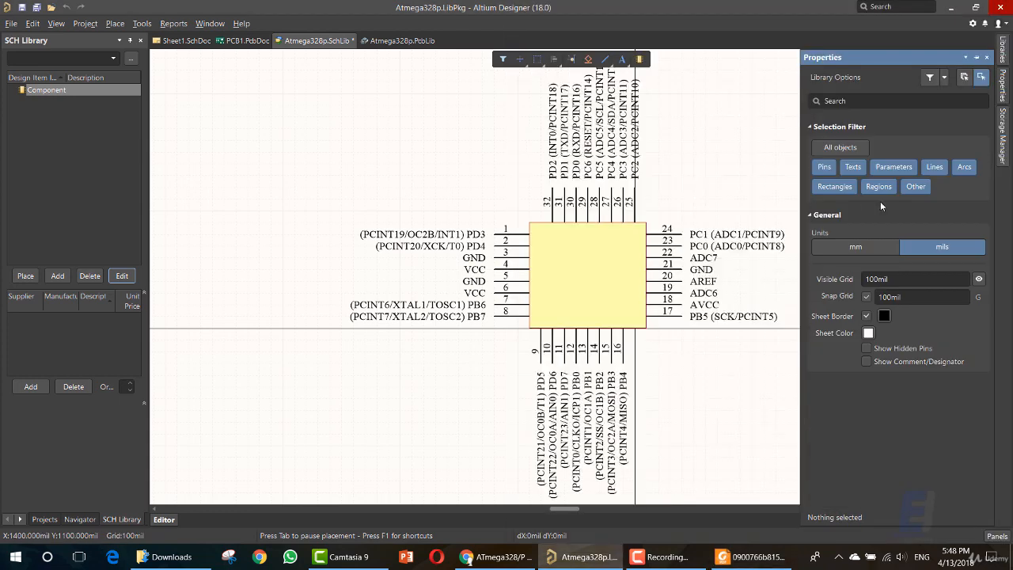
pyautogui.click(130, 278)
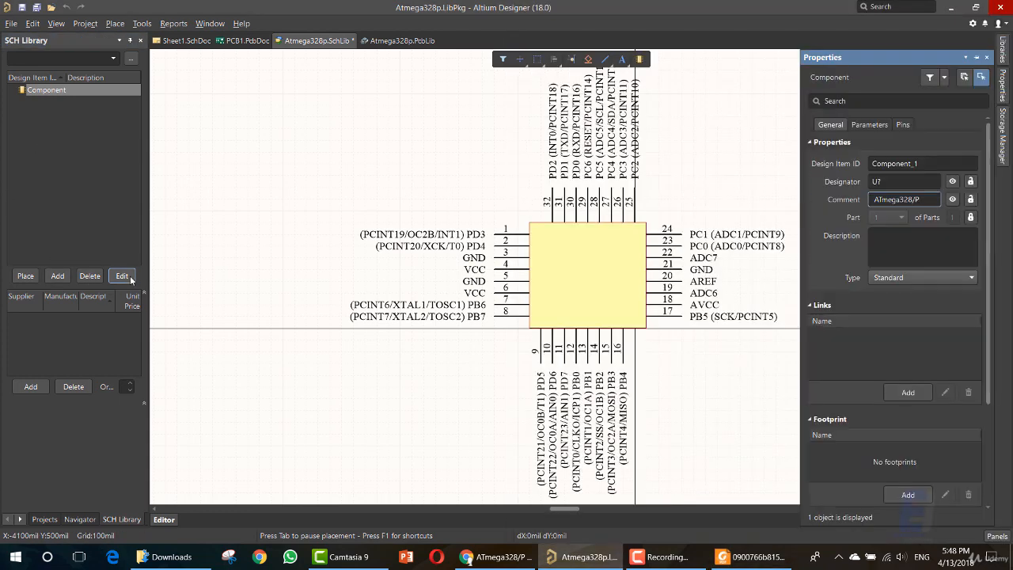
pyautogui.doubleClick(882, 198)
pyautogui.hotkey('ctrl', 'v')
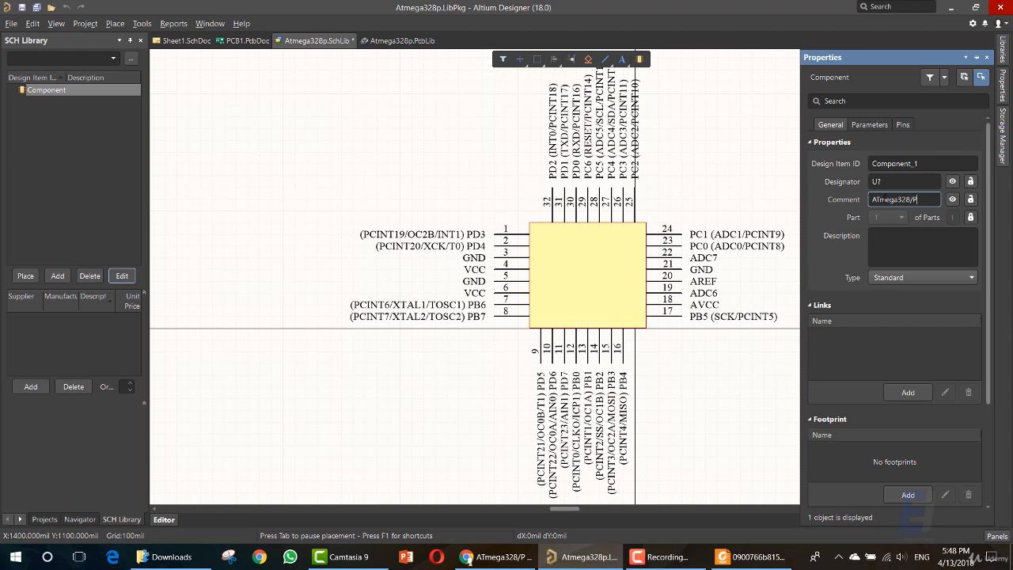
# Copy the first paragraph of the Description section on page 4 of the datasheet in Foxit Reader.
pyautogui.click(887, 248)
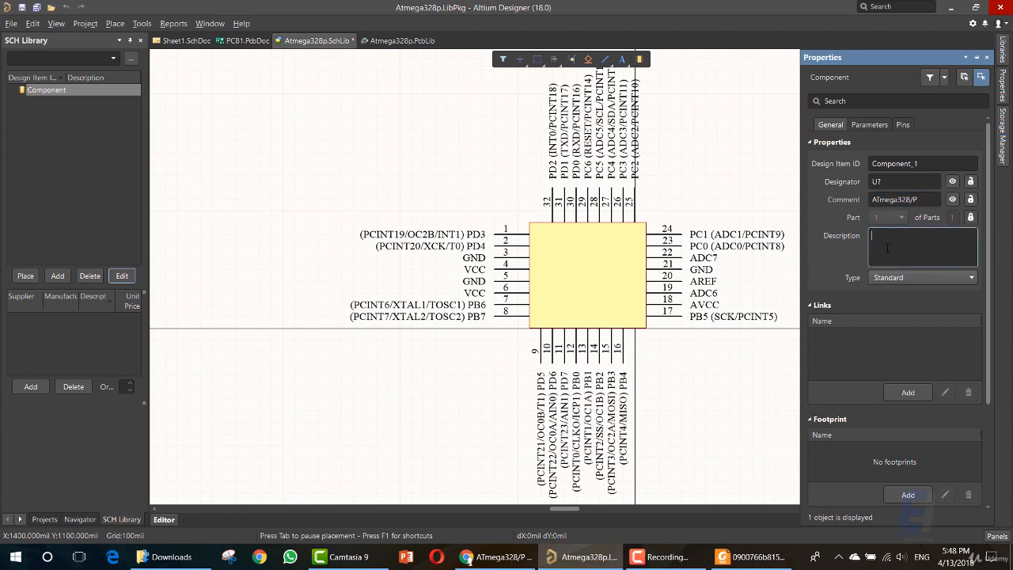
pyautogui.click(751, 556)
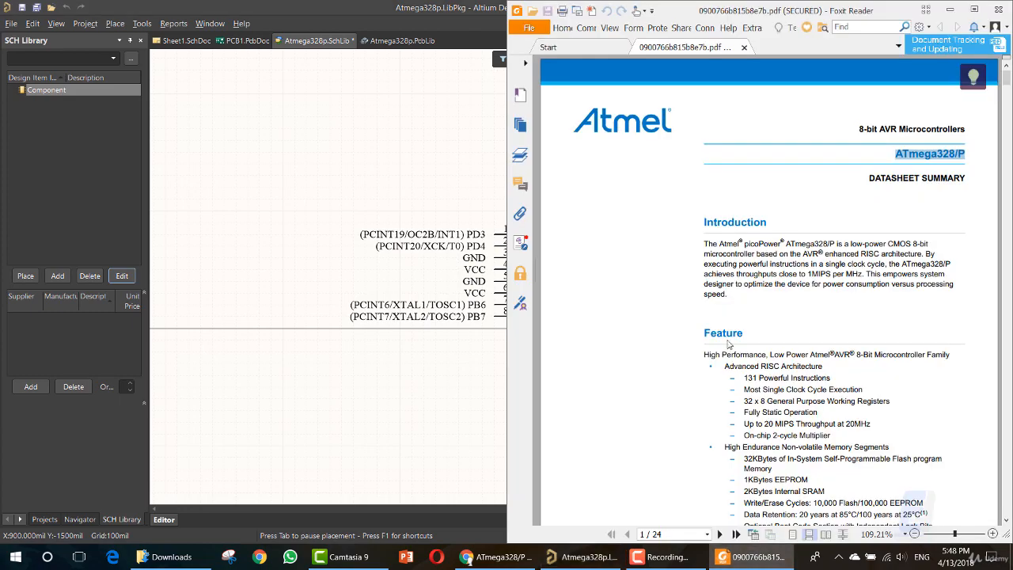
pyautogui.moveTo(704, 243); pyautogui.dragTo(735, 329)
pyautogui.scroll(-3, 735, 329)
pyautogui.scroll(-20, 735, 329)
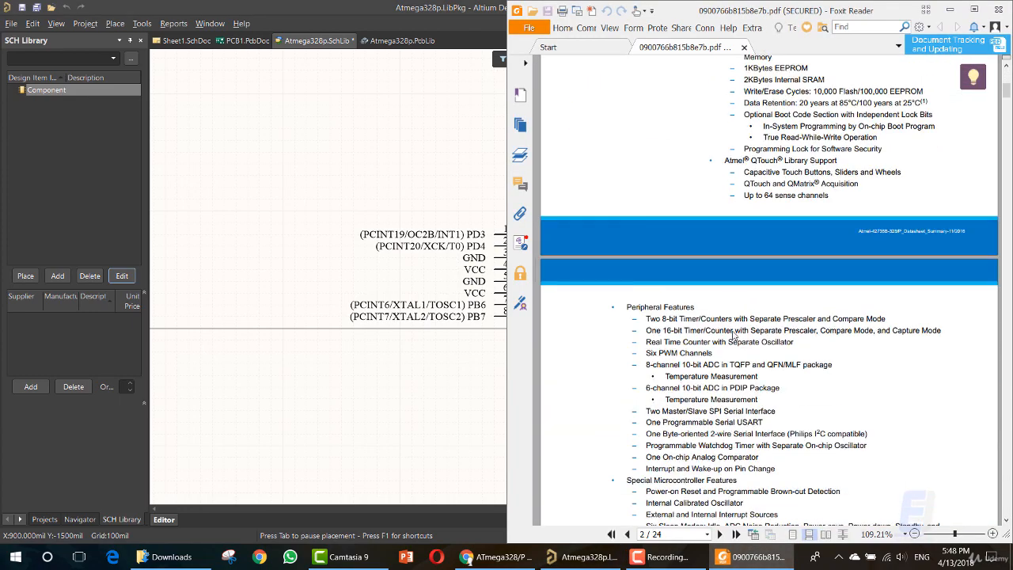
pyautogui.scroll(-1, 720, 359)
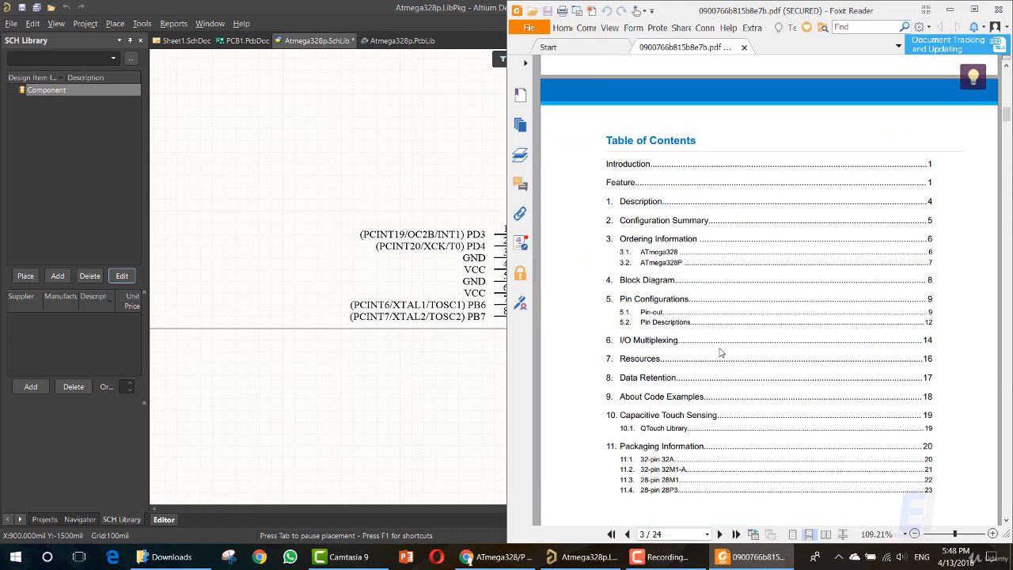
pyautogui.scroll(1, 720, 356)
pyautogui.click(649, 233)
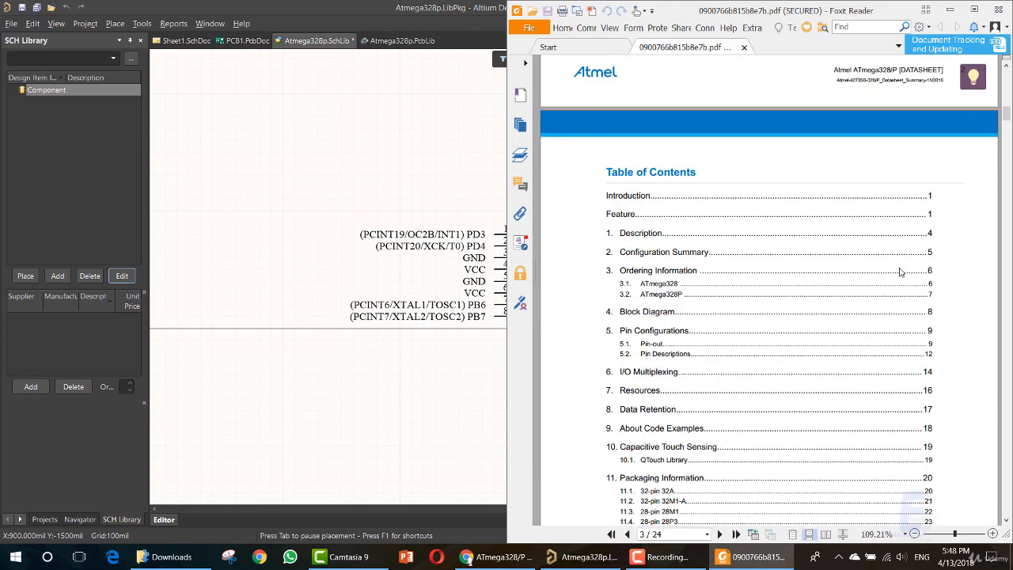
pyautogui.scroll(-16, 902, 273)
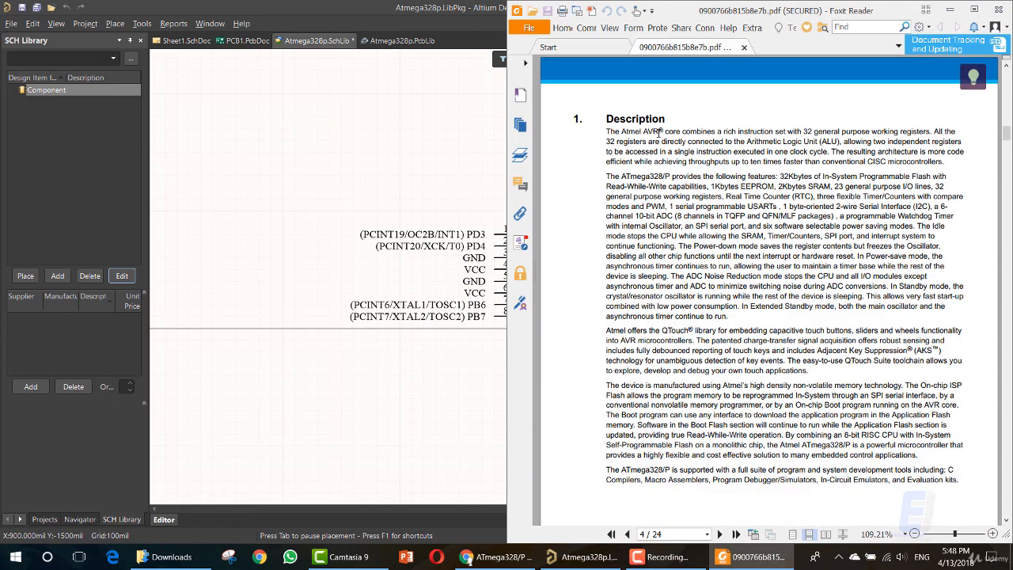
pyautogui.moveTo(649, 136); pyautogui.dragTo(947, 164)
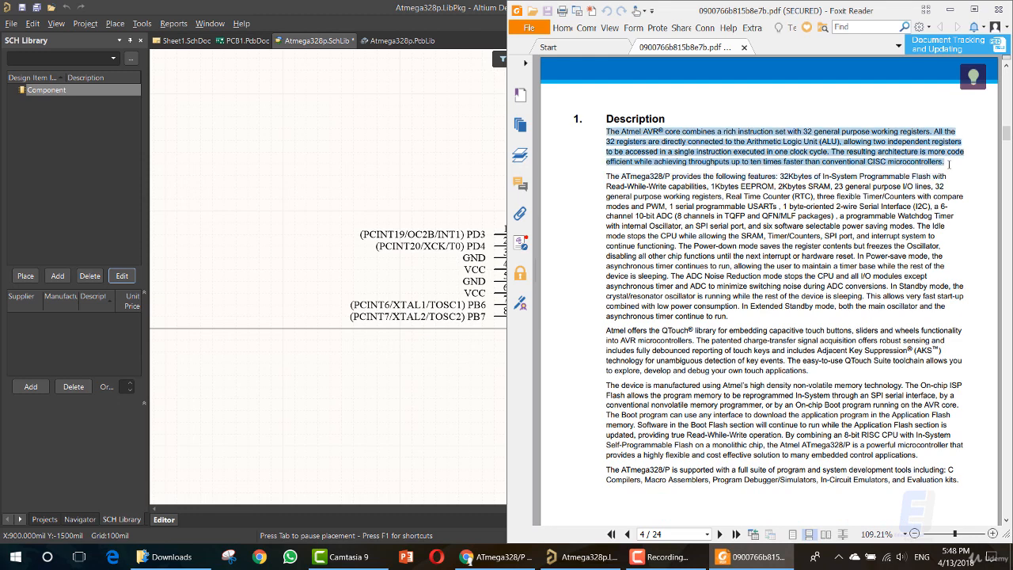
pyautogui.scroll(-6, 670, 177)
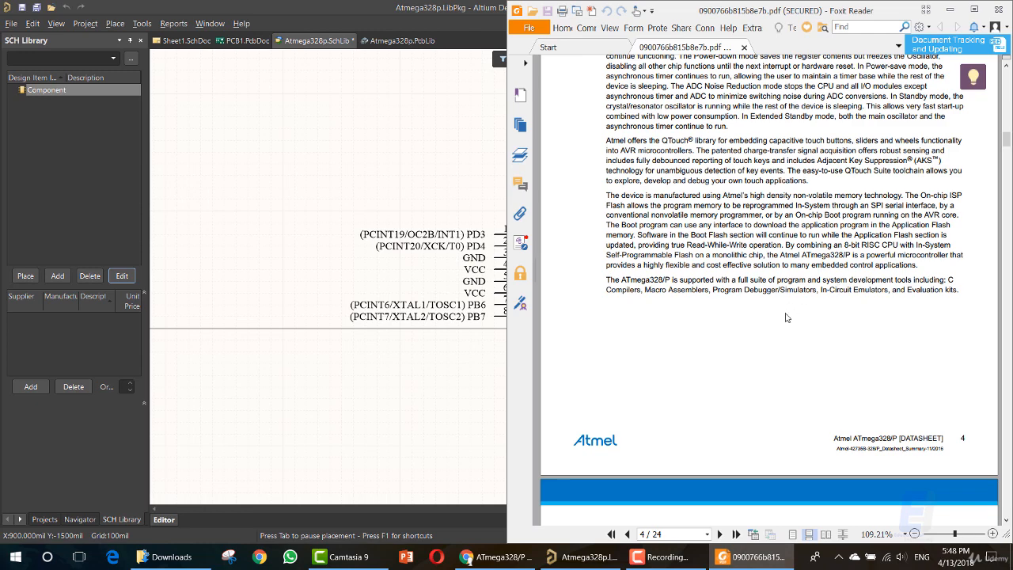
pyautogui.scroll(-3, 784, 324)
pyautogui.scroll(-10, 775, 356)
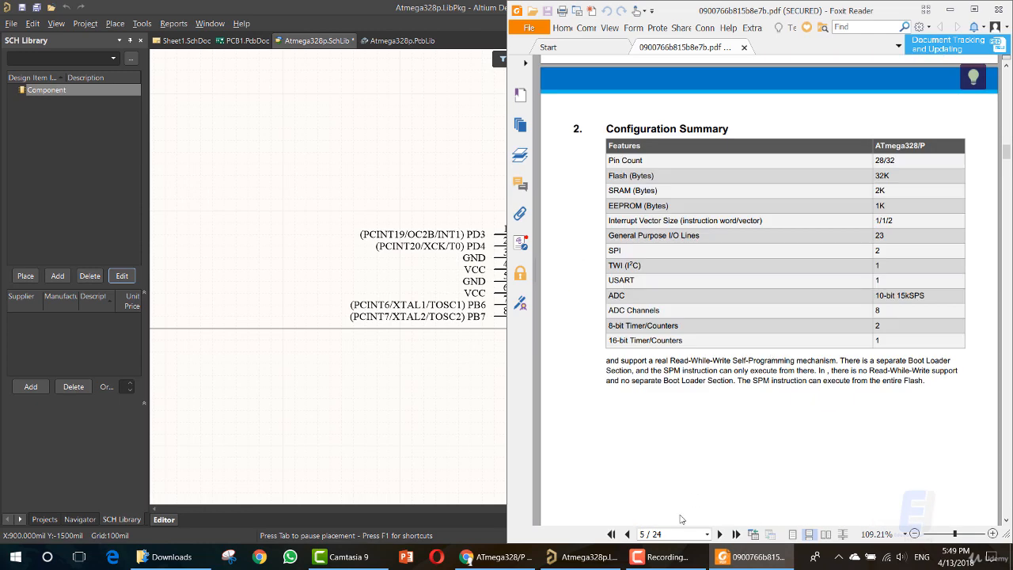
# Switch to Altium Designer and paste the copied paragraph as the component's description.
pyautogui.click(587, 557)
pyautogui.click(917, 239)
pyautogui.hotkey('ctrl', 'v')
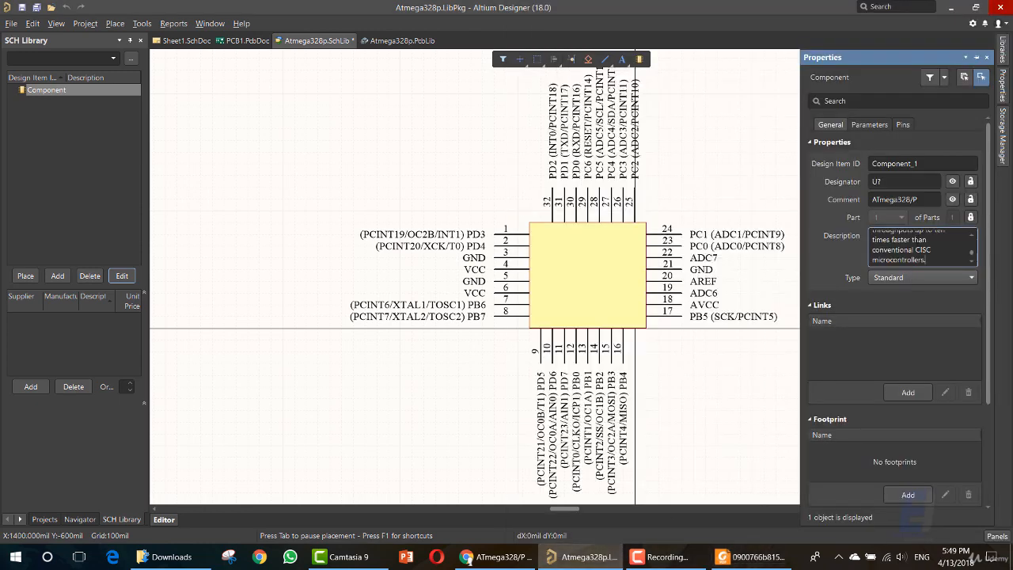
pyautogui.moveTo(971, 254); pyautogui.dragTo(973, 236)
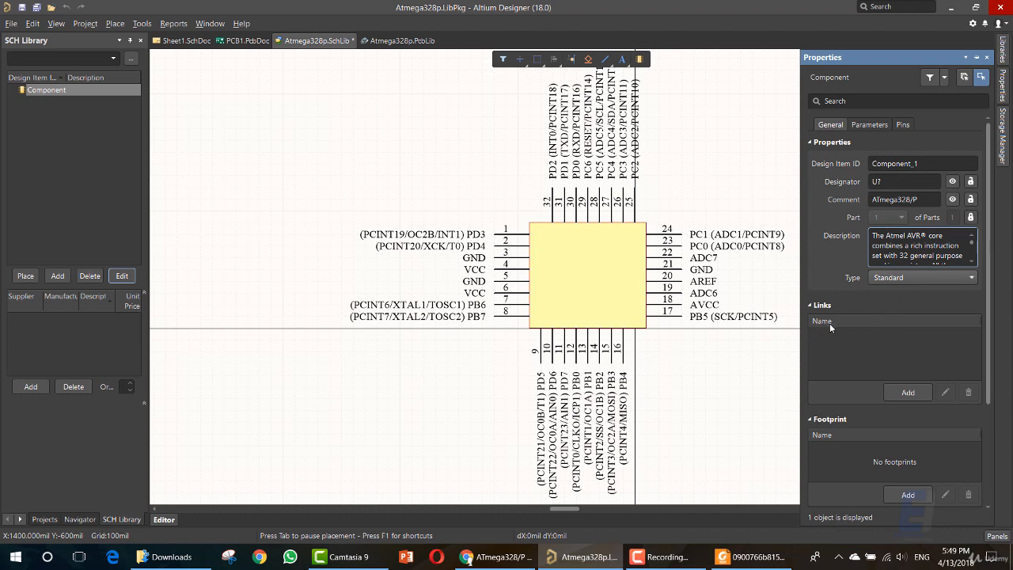
pyautogui.click(900, 391)
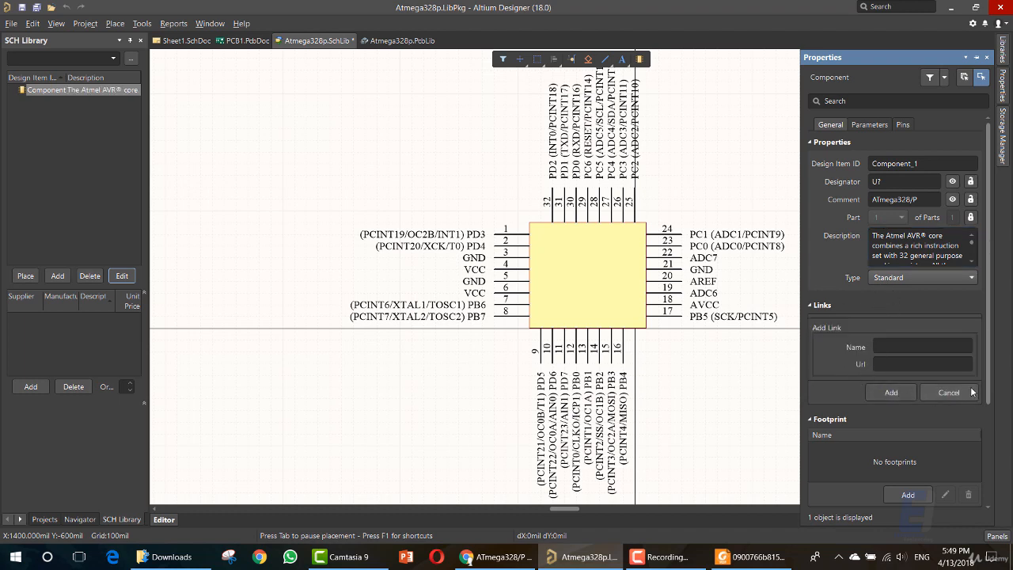
pyautogui.click(929, 387)
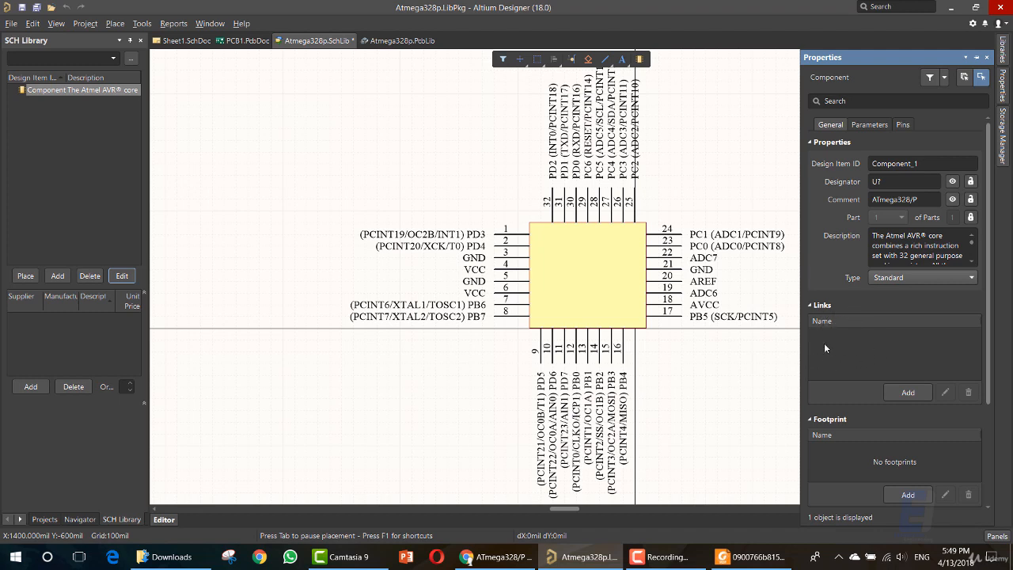
pyautogui.scroll(-3, 975, 495)
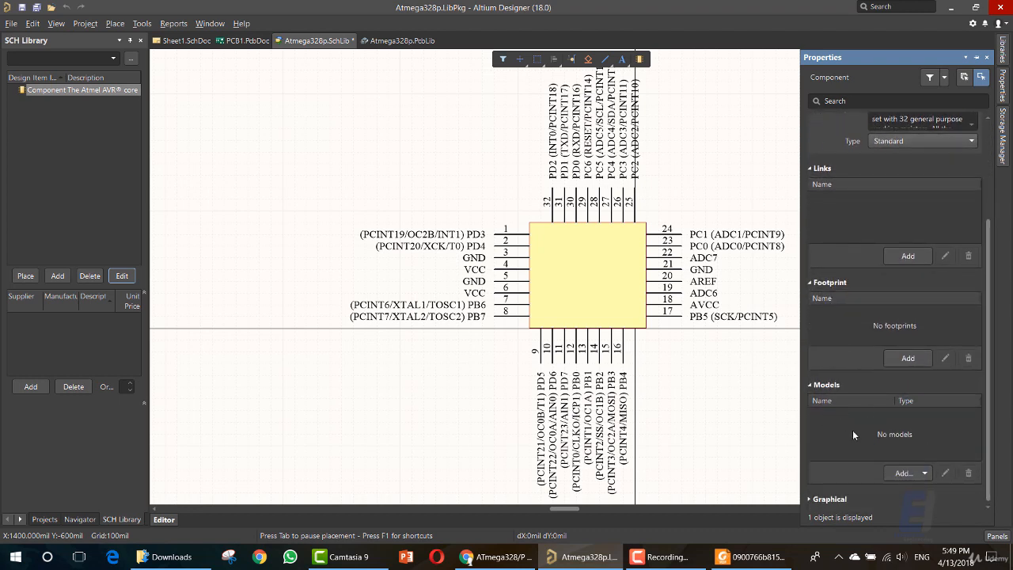
pyautogui.scroll(3, 989, 435)
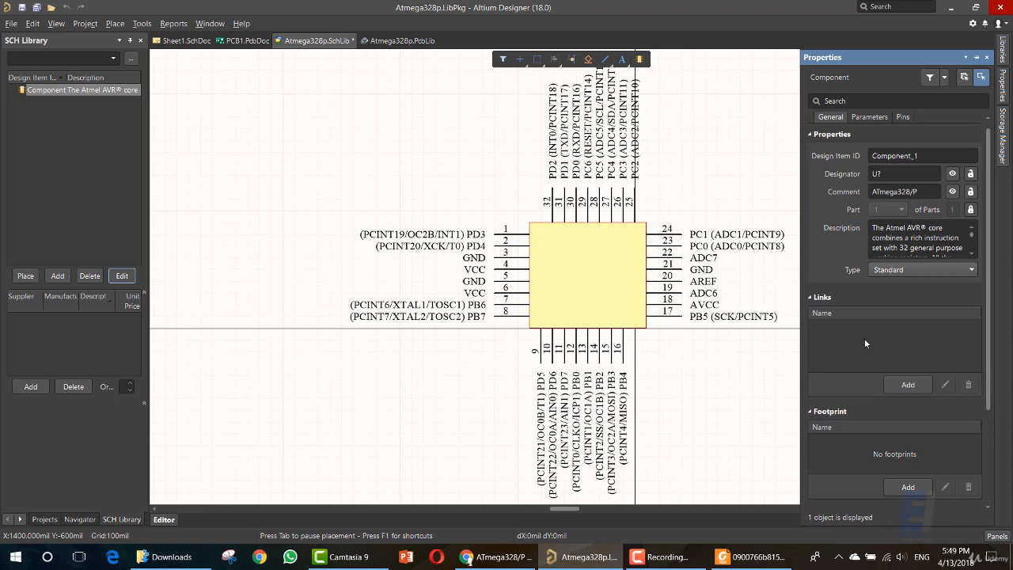
# Add a component link named Datasheet with the location of 0900766b815b8e7b.pdf as its URL.
pyautogui.click(903, 386)
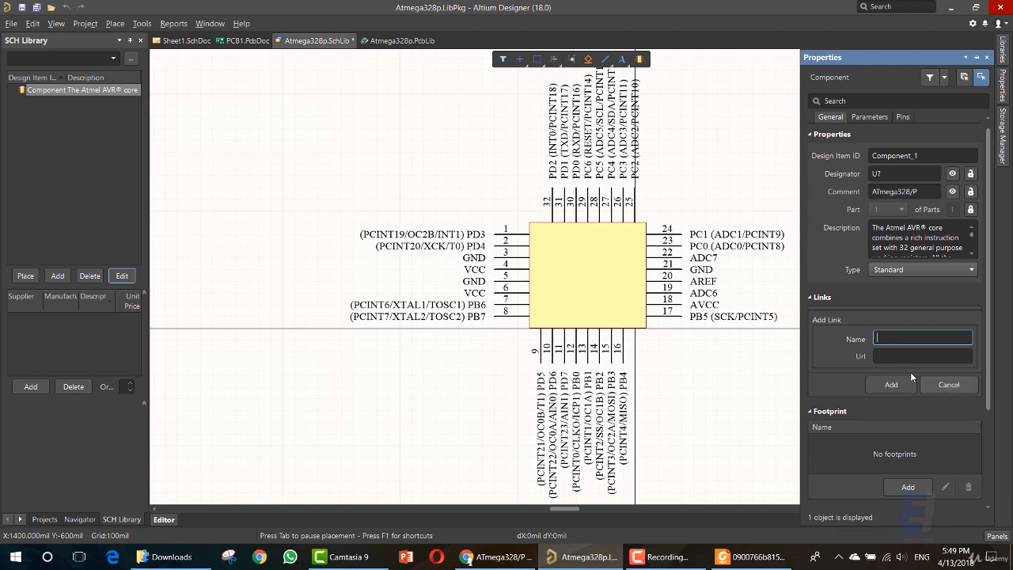
pyautogui.write('Datasheet')
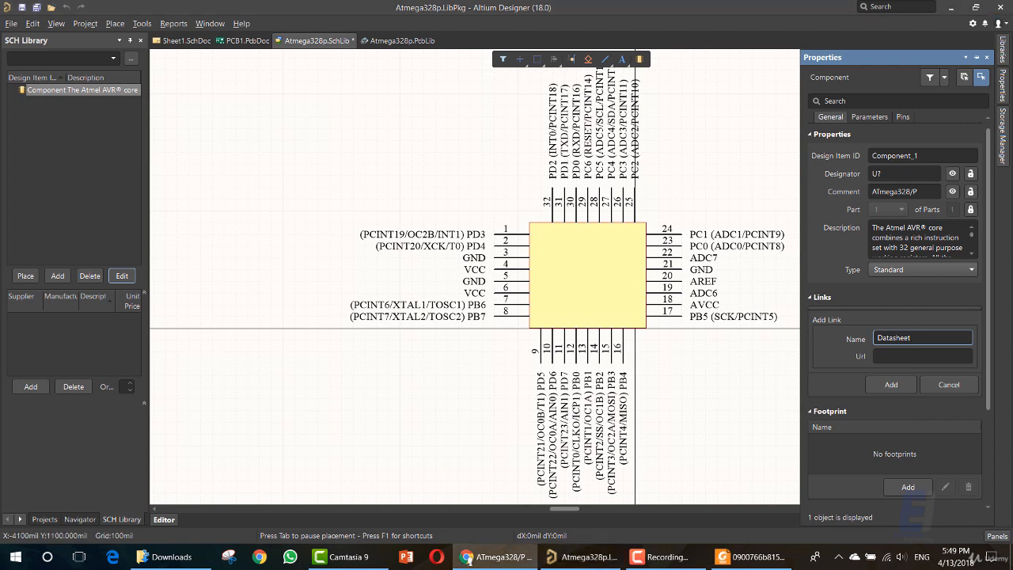
pyautogui.click(915, 357)
pyautogui.hotkey('ctrl', 'v')
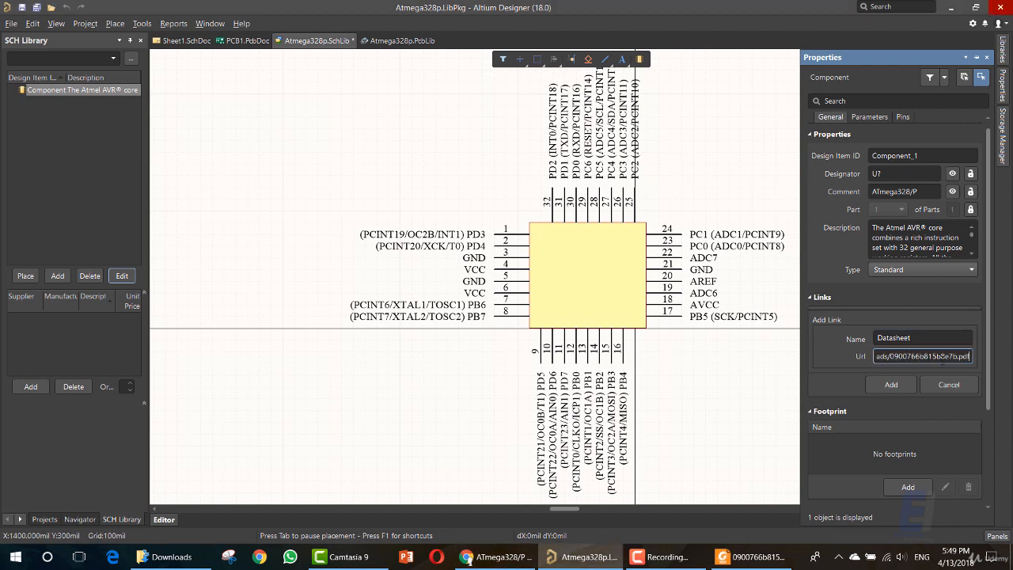
pyautogui.click(878, 385)
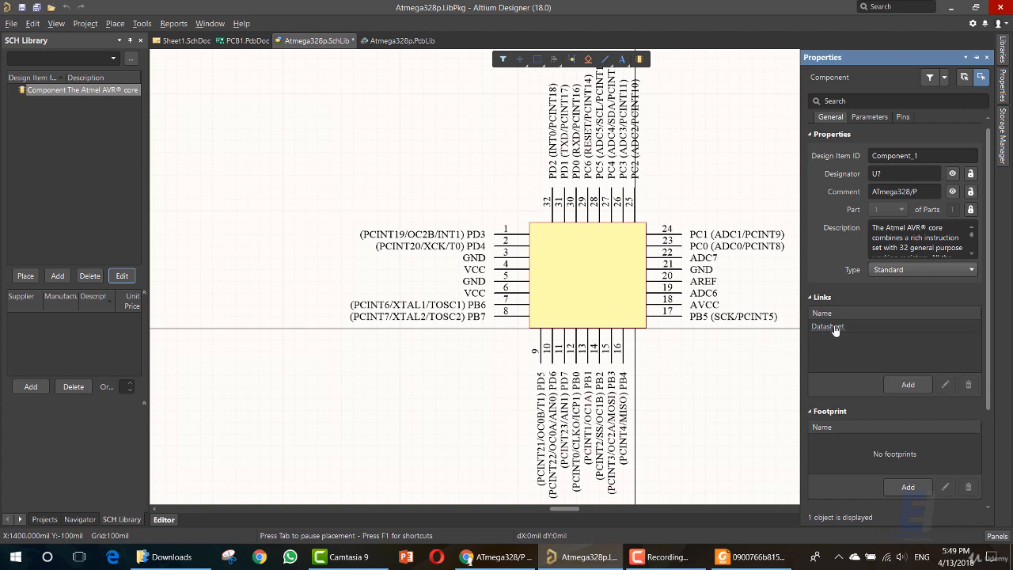
# Add a component parameter named Created By with the value Educational Engineering Team.
pyautogui.click(878, 118)
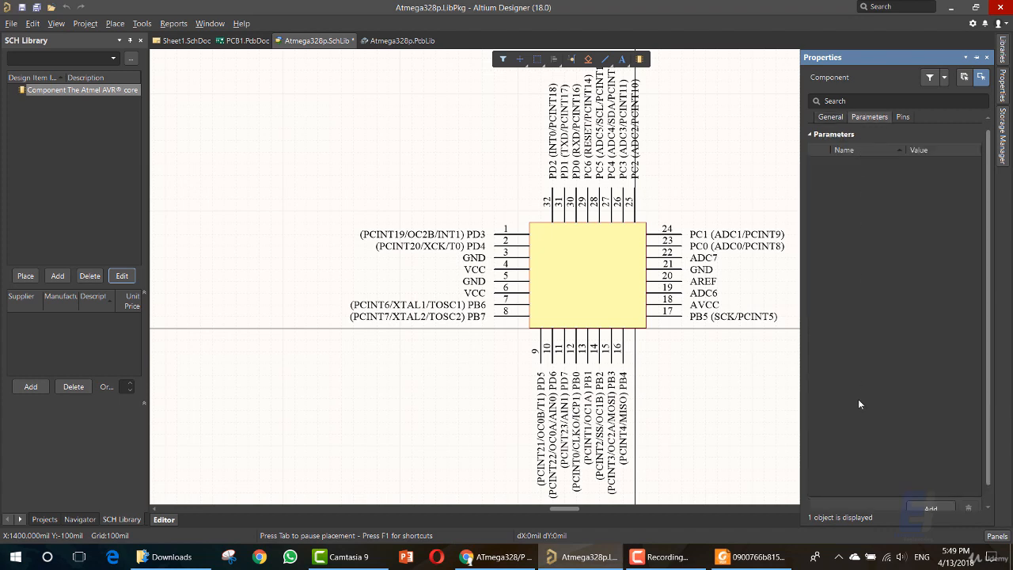
pyautogui.click(919, 507)
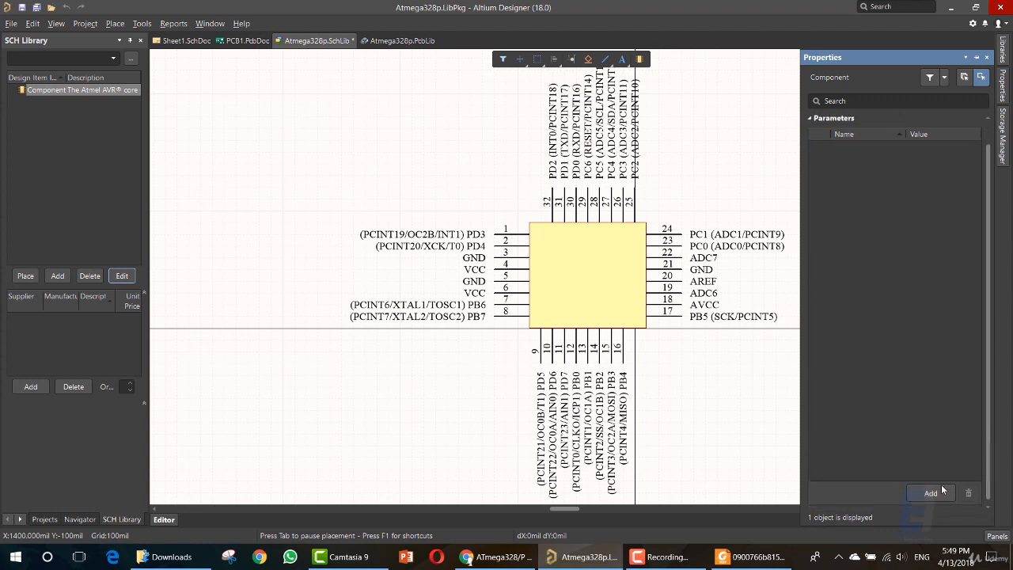
pyautogui.click(853, 150)
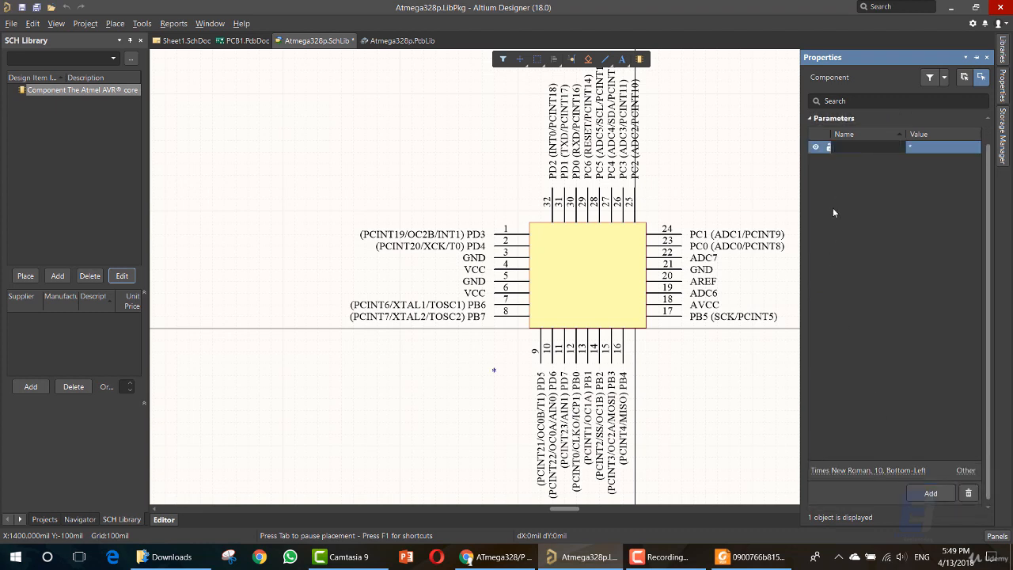
pyautogui.write('Created By')
pyautogui.click(942, 145)
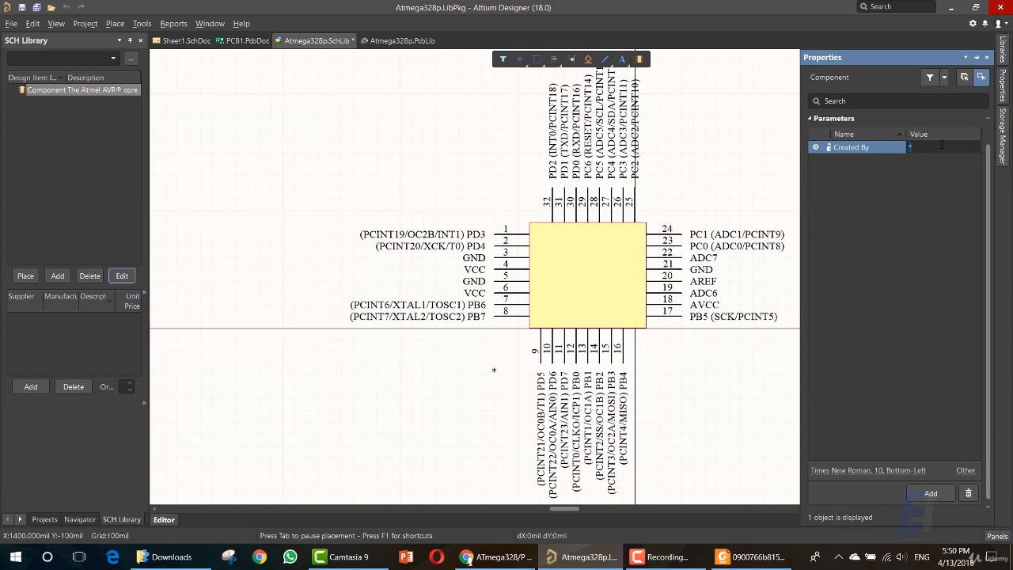
pyautogui.write('Educational Engineering Team')
pyautogui.press('Return')
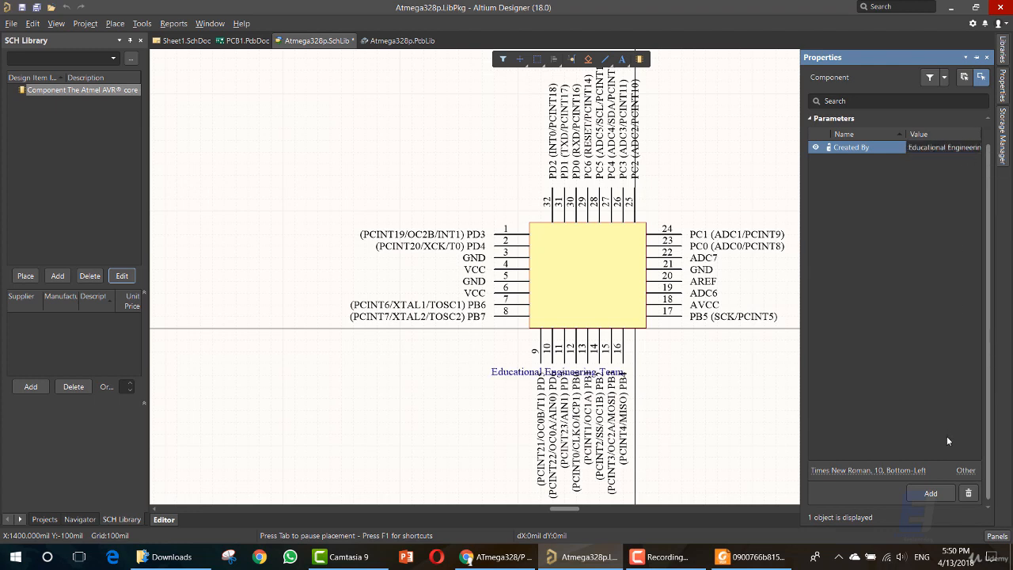
# Add a component parameter named Data Created with the value 2018.
pyautogui.click(931, 494)
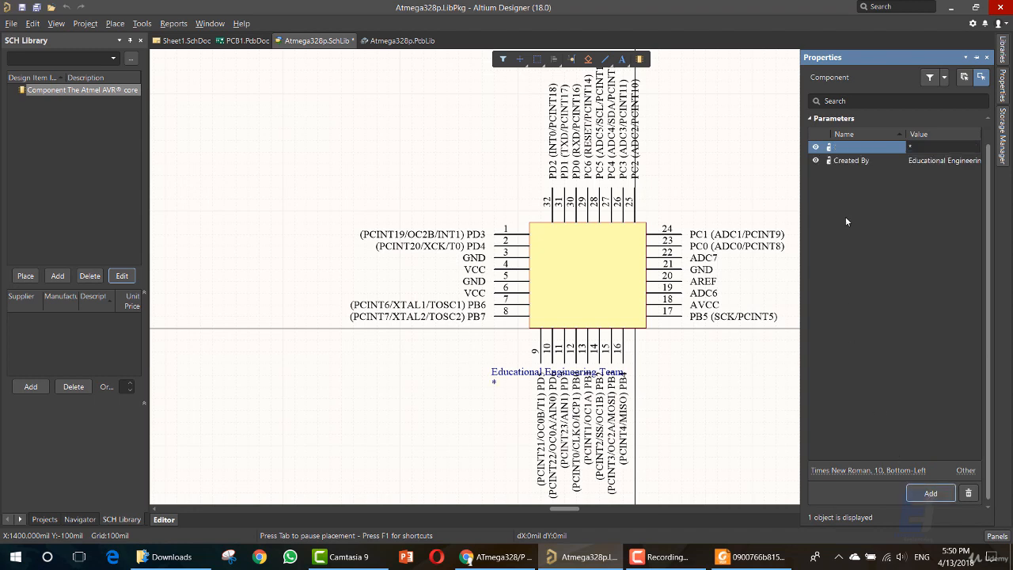
pyautogui.click(853, 145)
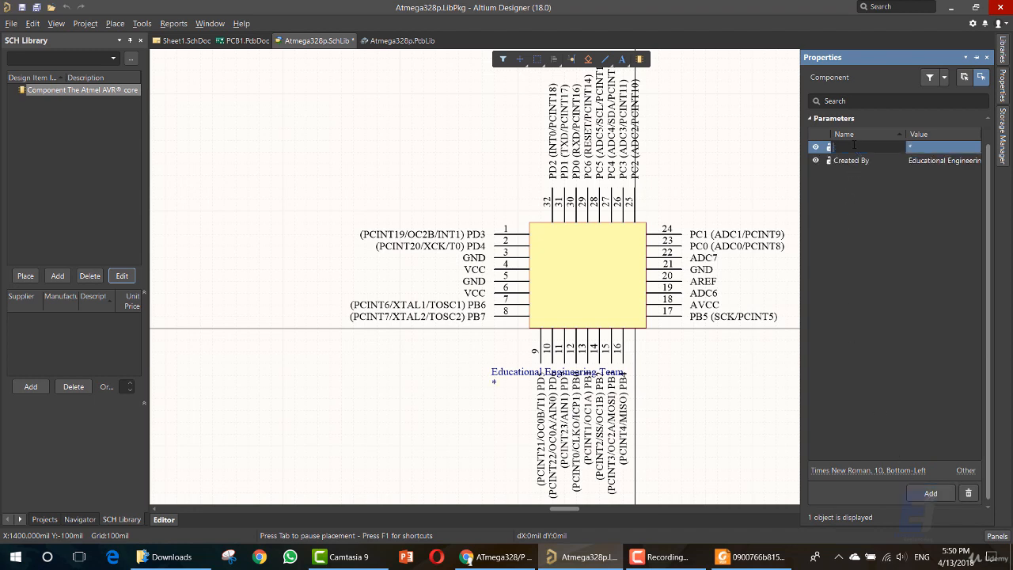
pyautogui.write('Data Created')
pyautogui.click(928, 149)
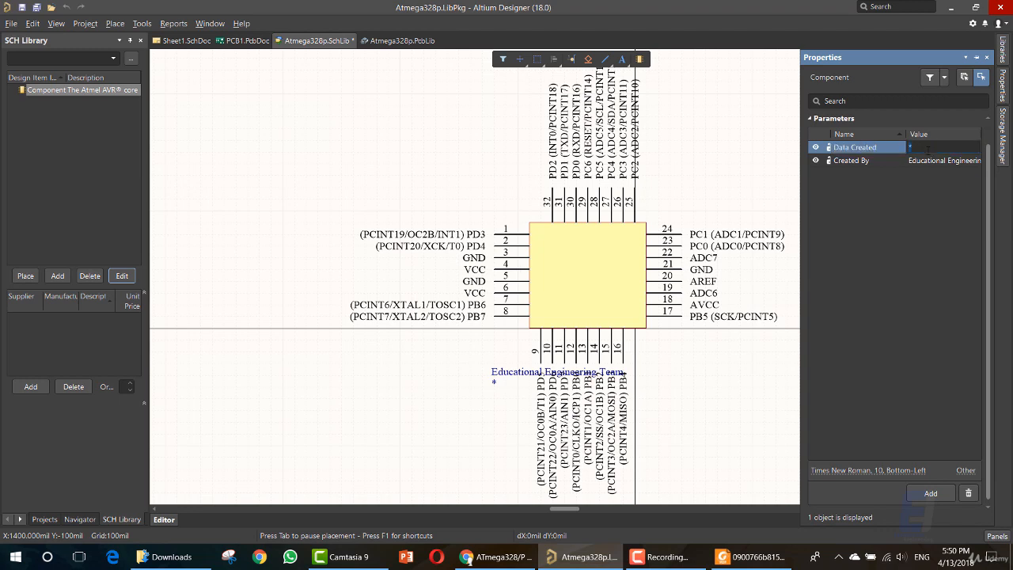
pyautogui.write('2018')
pyautogui.press('Return')
# Add a component parameter named Datasheet with the local file path of 0900766b815b8e7b.pdf as its value.
pyautogui.click(930, 493)
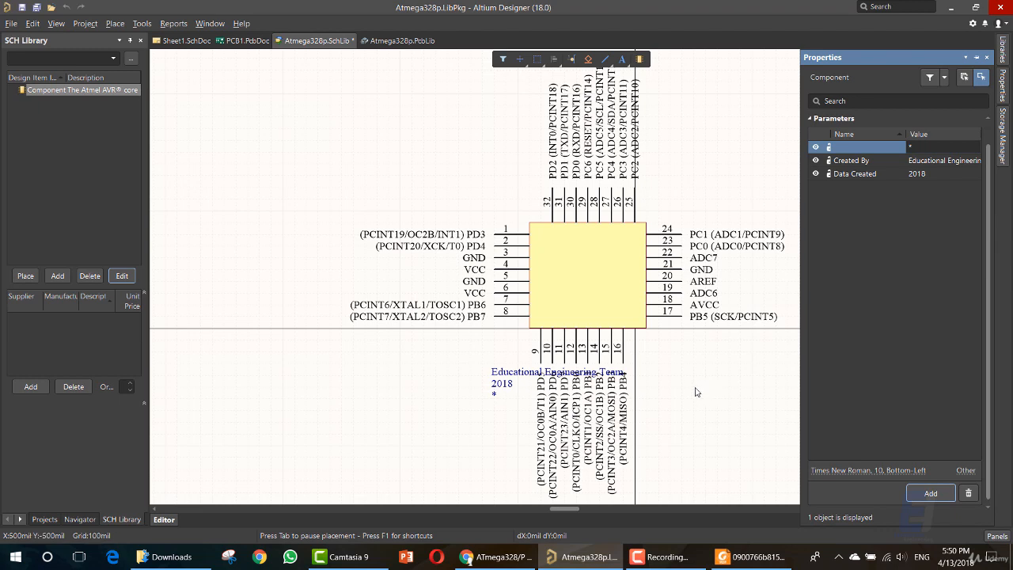
pyautogui.click(869, 145)
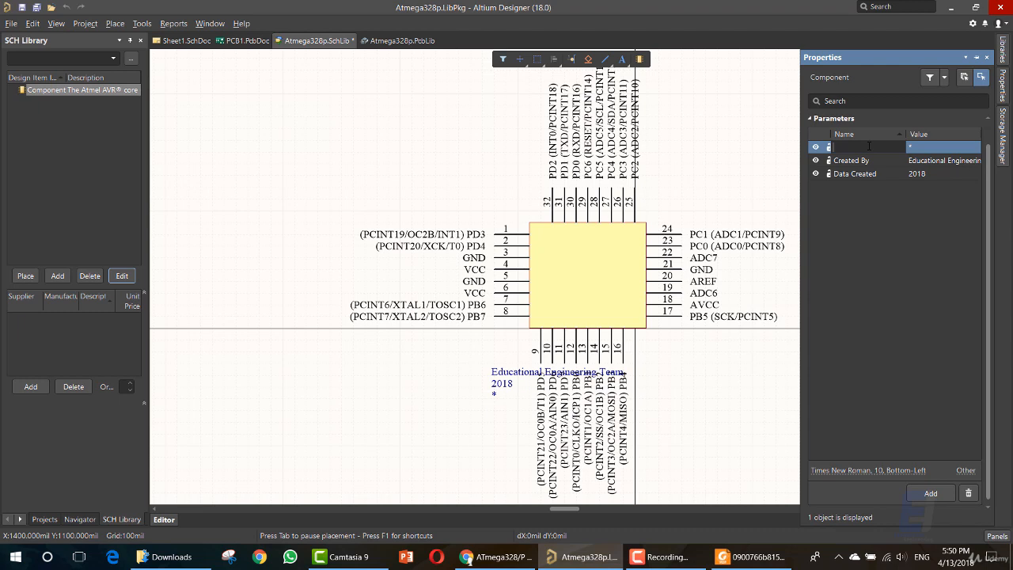
pyautogui.write('Datasheet')
pyautogui.press('Return')
pyautogui.hotkey('alt', 'Tab')
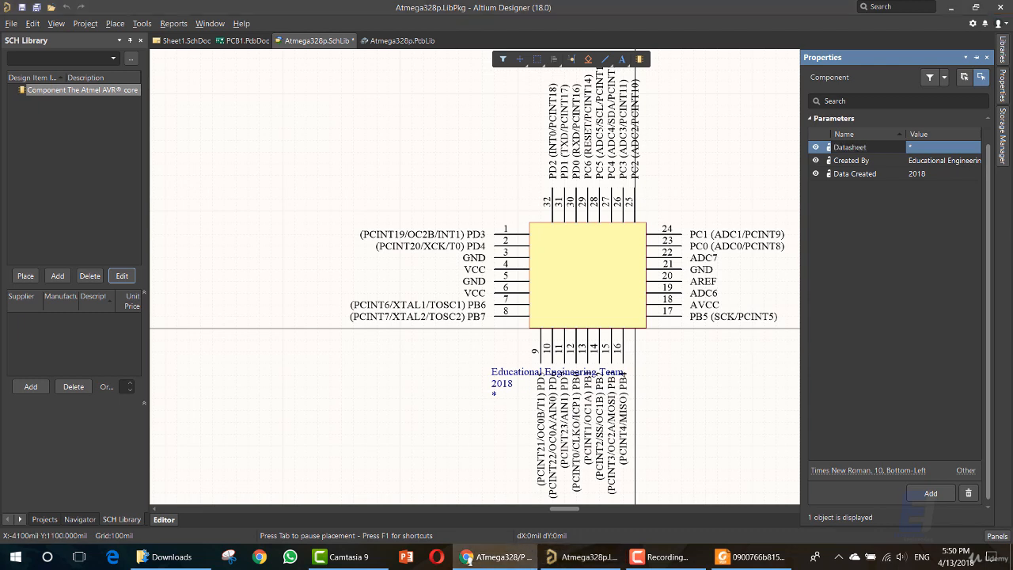
pyautogui.click(920, 150)
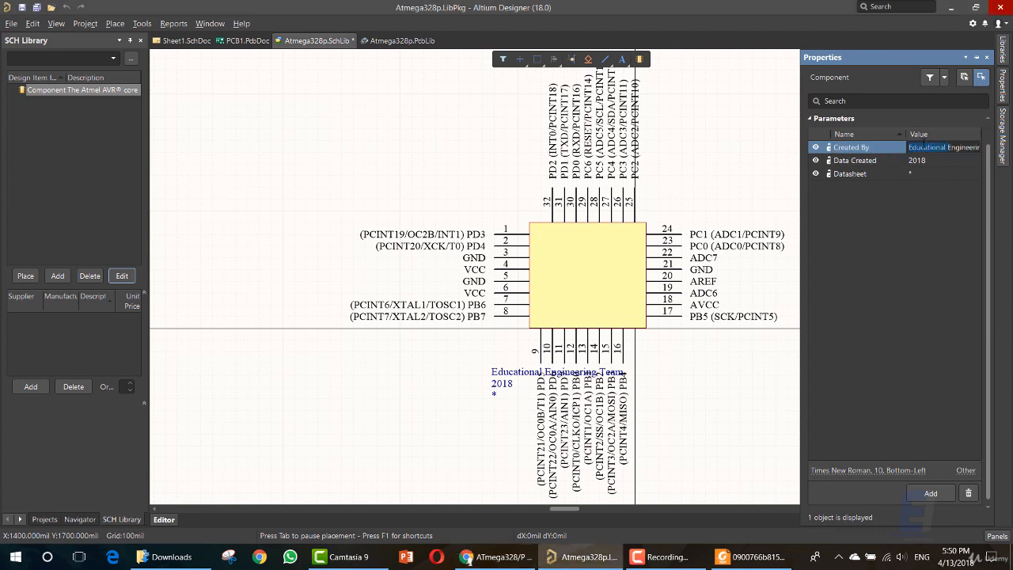
pyautogui.click(893, 173)
pyautogui.click(910, 173)
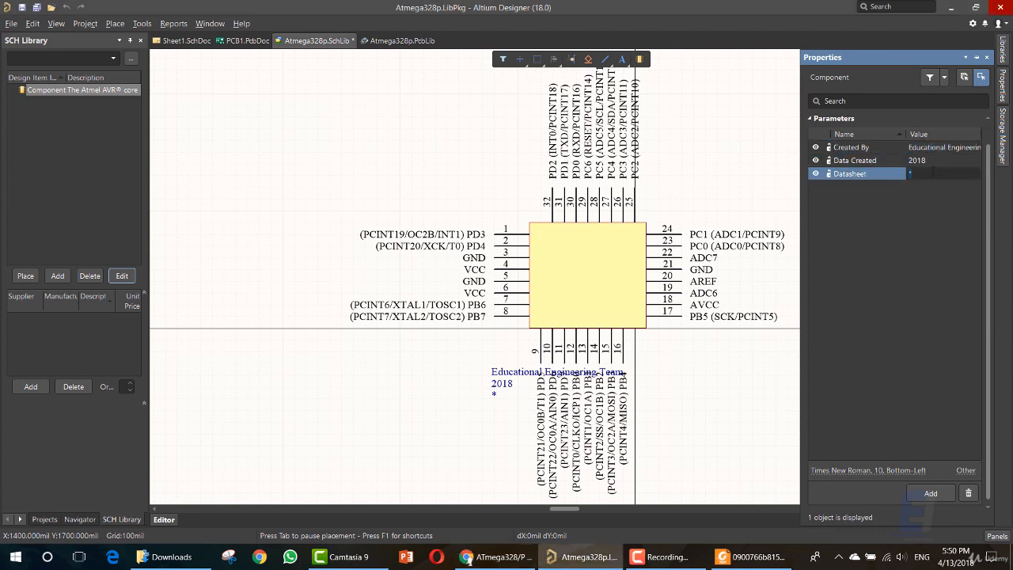
pyautogui.write('0900766b815b6e7b.pdf')
pyautogui.press('Return')
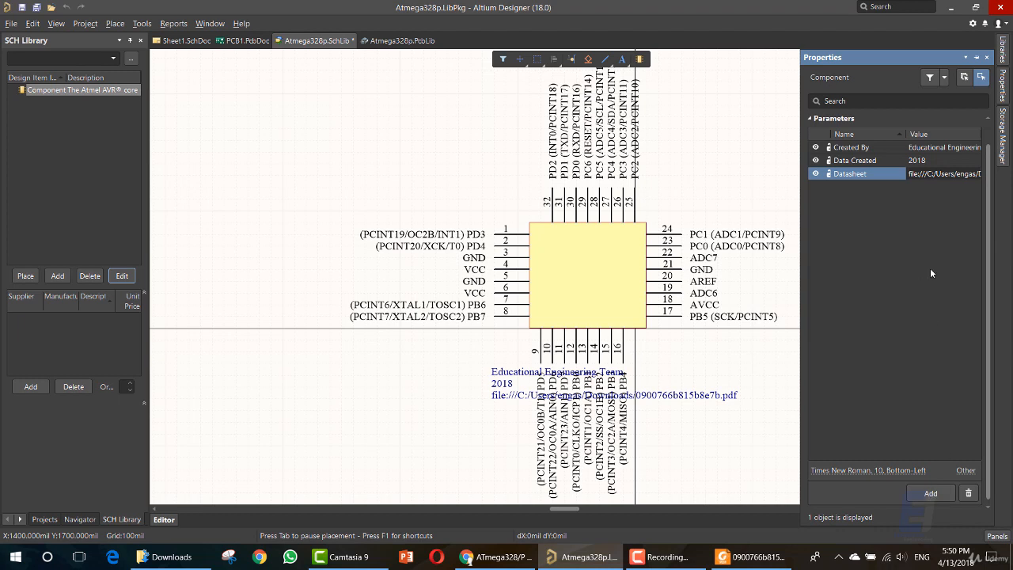
# Check the component's general properties and parameters, and try switching the Datasheet parameter's visibility off and on.
pyautogui.scroll(1, 992, 226)
pyautogui.click(830, 124)
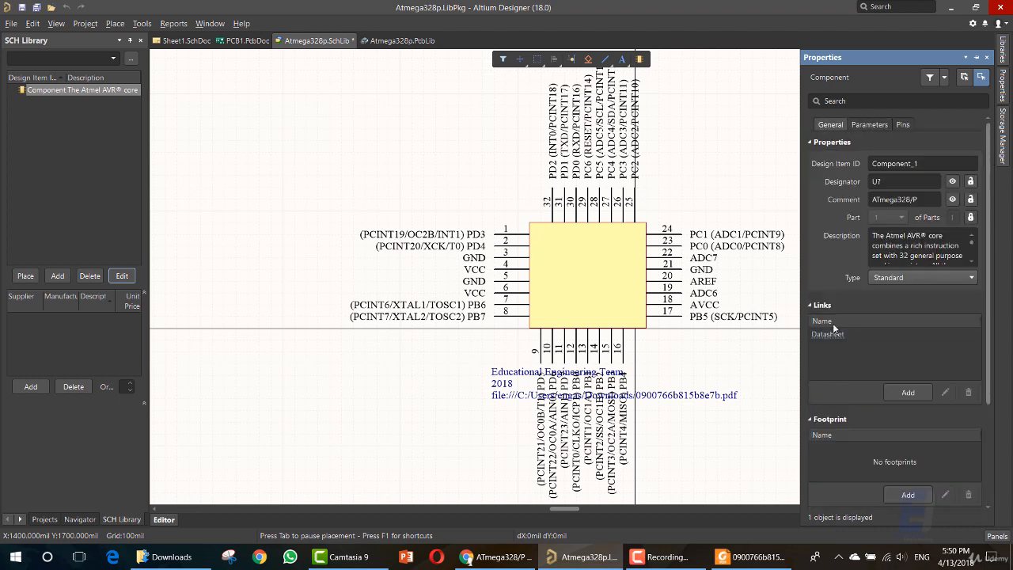
pyautogui.click(872, 124)
pyautogui.click(874, 203)
pyautogui.click(816, 197)
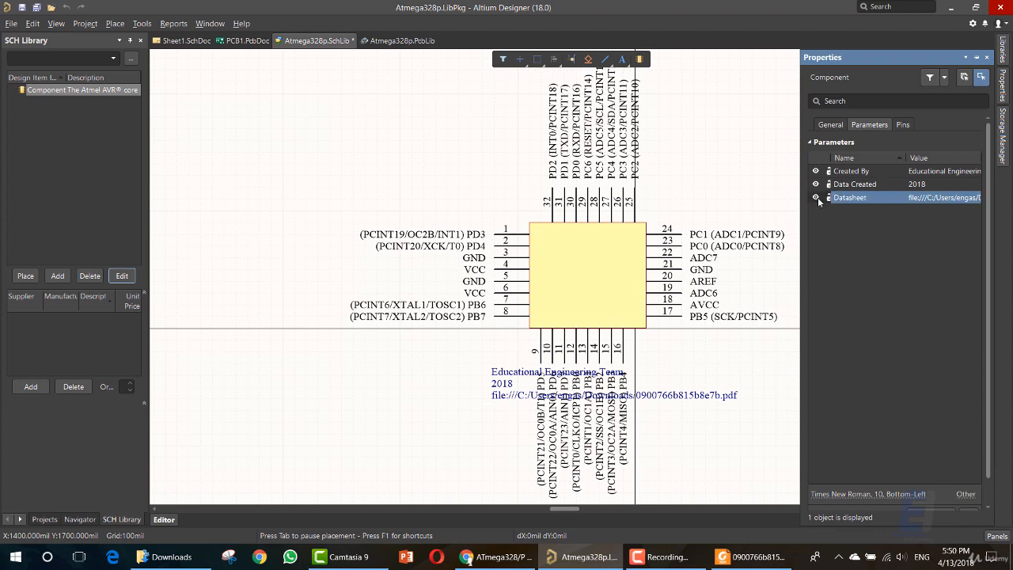
pyautogui.click(817, 197)
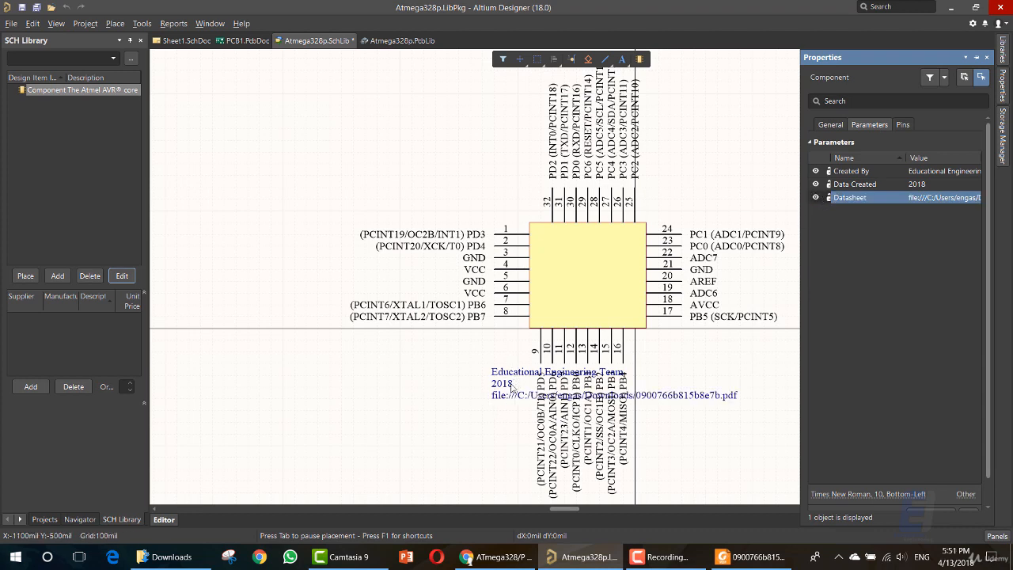
# Move the Created By, Data Created and Datasheet parameter texts to the empty area beside the symbol's lower pins.
pyautogui.moveTo(505, 374); pyautogui.dragTo(250, 385)
pyautogui.moveTo(501, 383); pyautogui.dragTo(247, 398)
pyautogui.moveTo(499, 395); pyautogui.dragTo(242, 405)
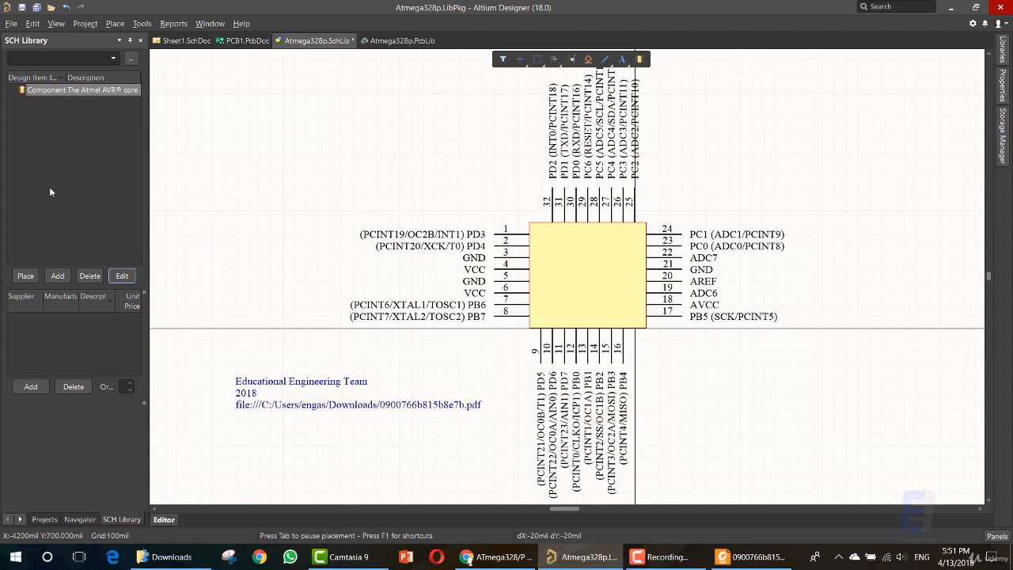
# Reopen the component's parameters and hide the Datasheet parameter on the symbol sheet.
pyautogui.click(122, 276)
pyautogui.click(854, 198)
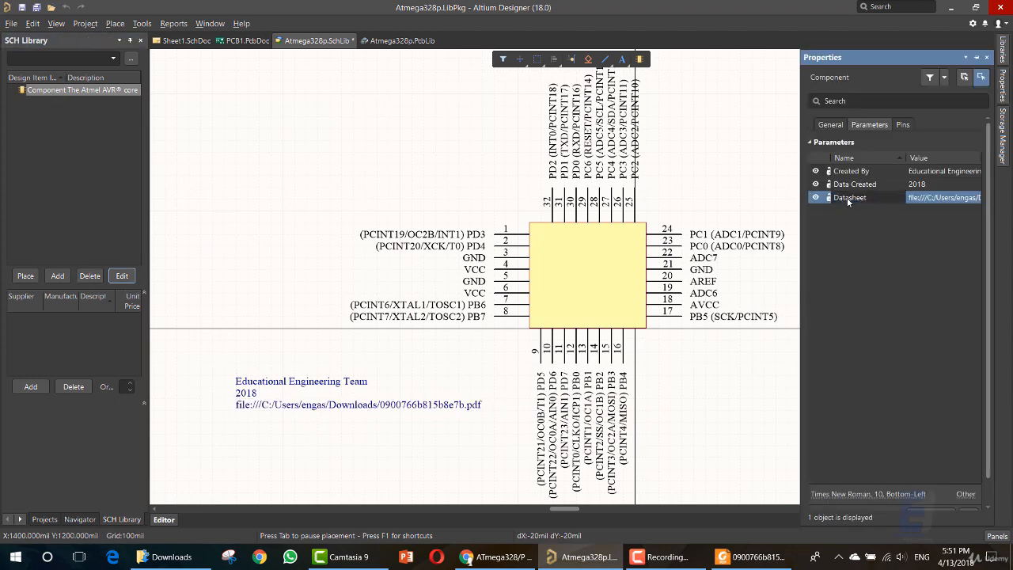
pyautogui.rightClick(851, 205)
pyautogui.click(835, 220)
pyautogui.click(815, 198)
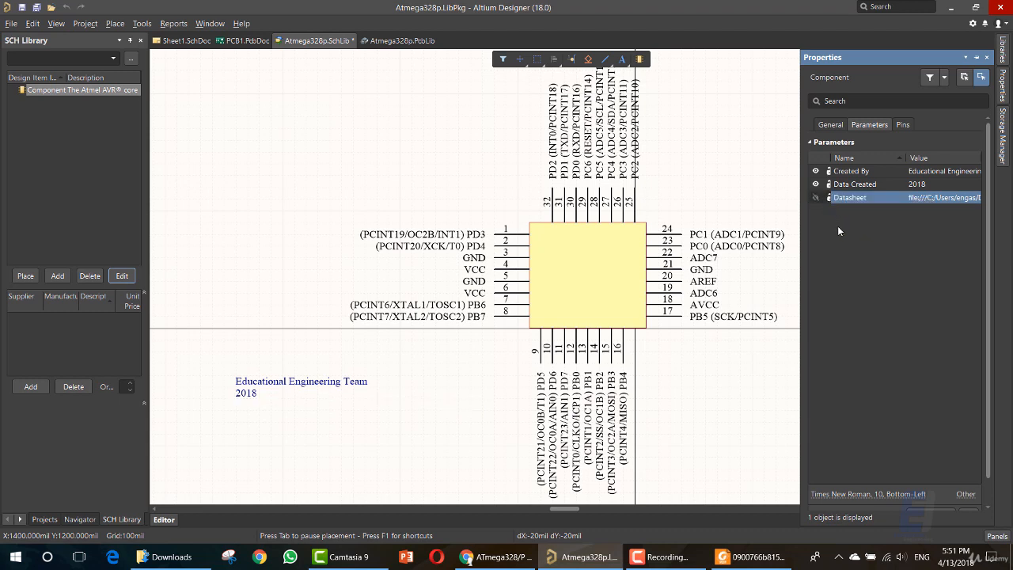
# Add a component parameter named OrganizationName with the value EduEngTeam.
pyautogui.moveTo(988, 309); pyautogui.dragTo(981, 374)
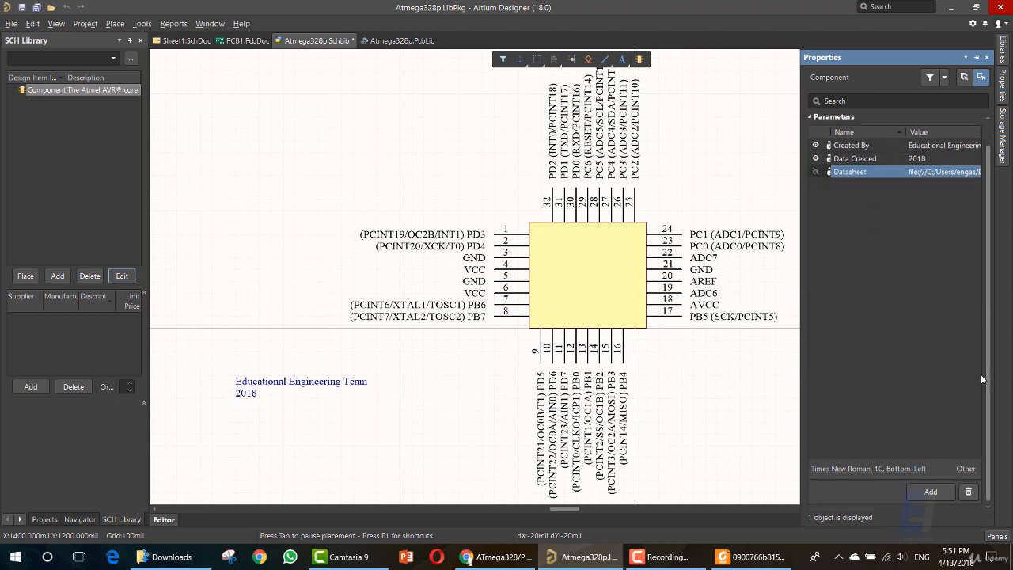
pyautogui.click(932, 492)
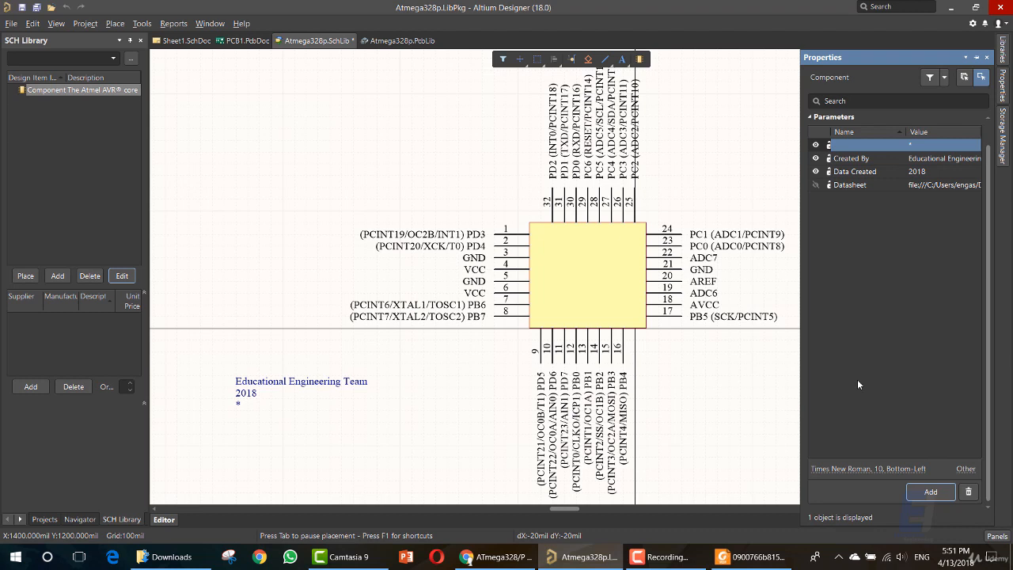
pyautogui.click(853, 145)
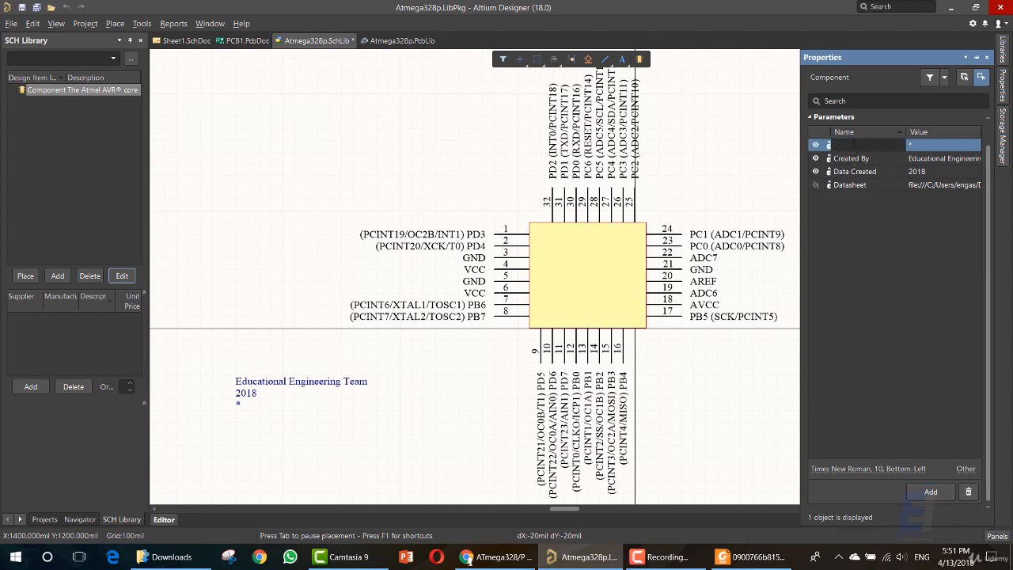
pyautogui.write('Organization')
pyautogui.click(915, 145)
pyautogui.write('Name')
pyautogui.click(932, 144)
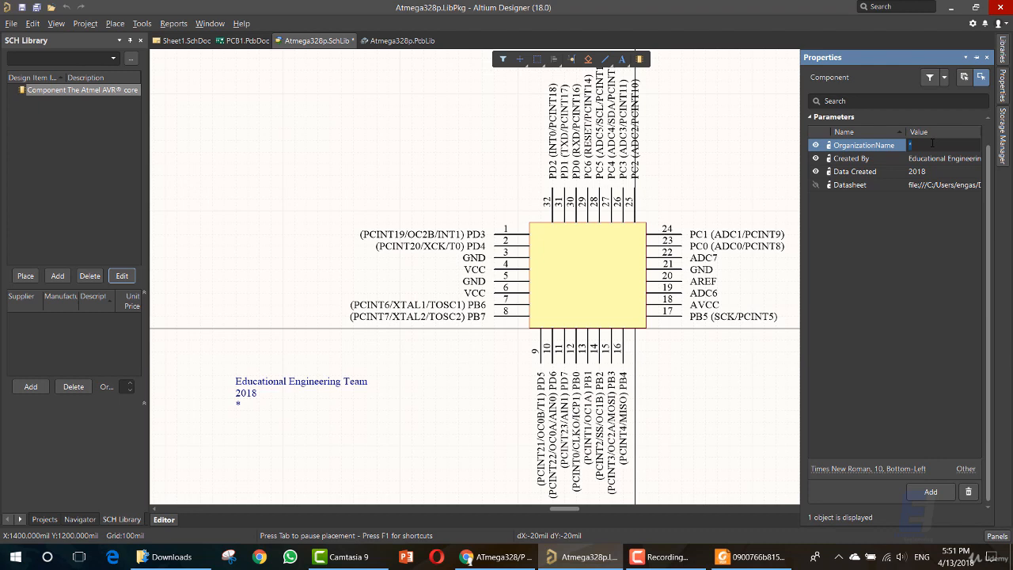
pyautogui.write('EduEngTeam')
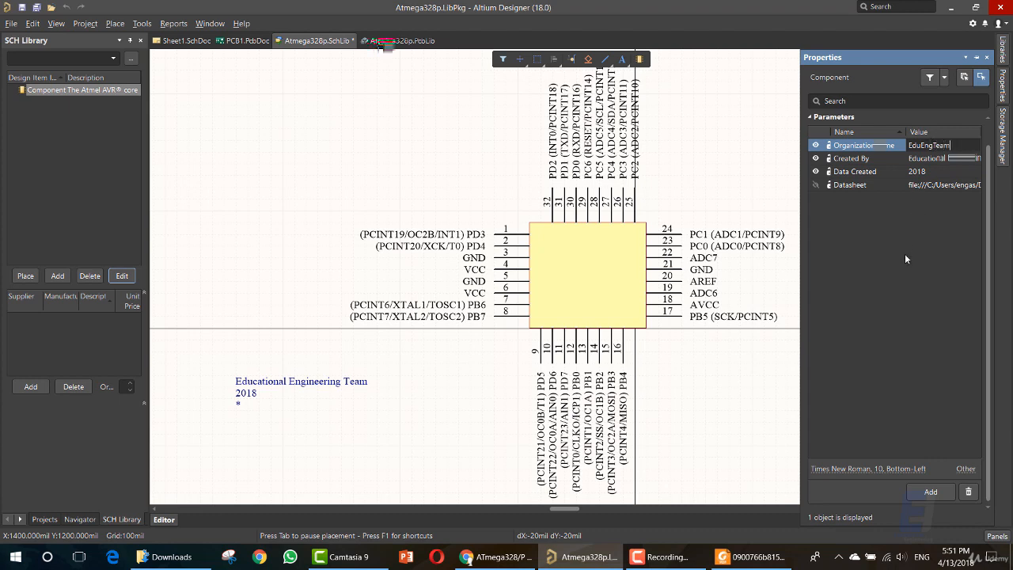
pyautogui.press('Return')
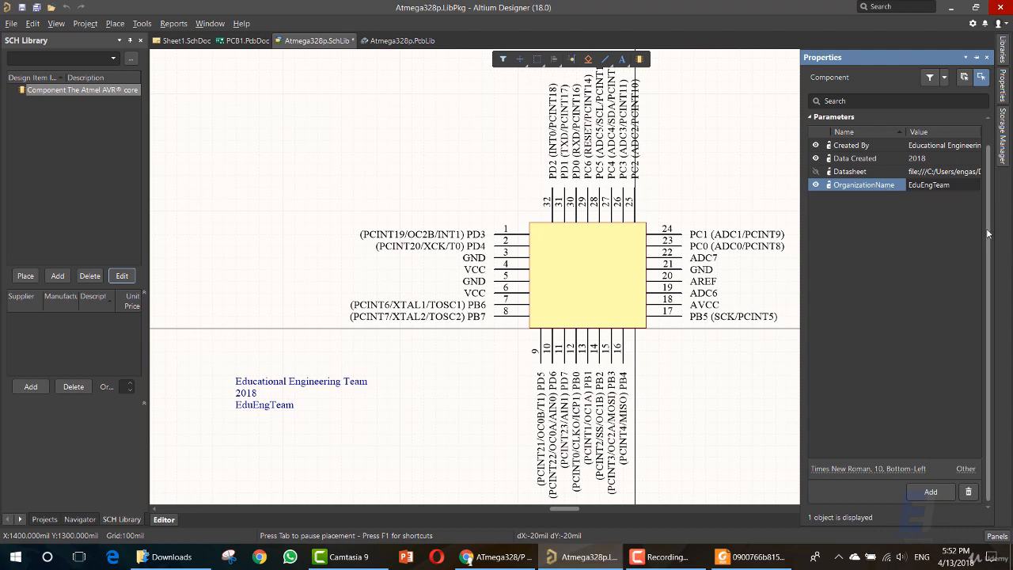
# Set the component's Design Item ID to ATmega328/P by copying the text of its comment.
pyautogui.scroll(1, 996, 166)
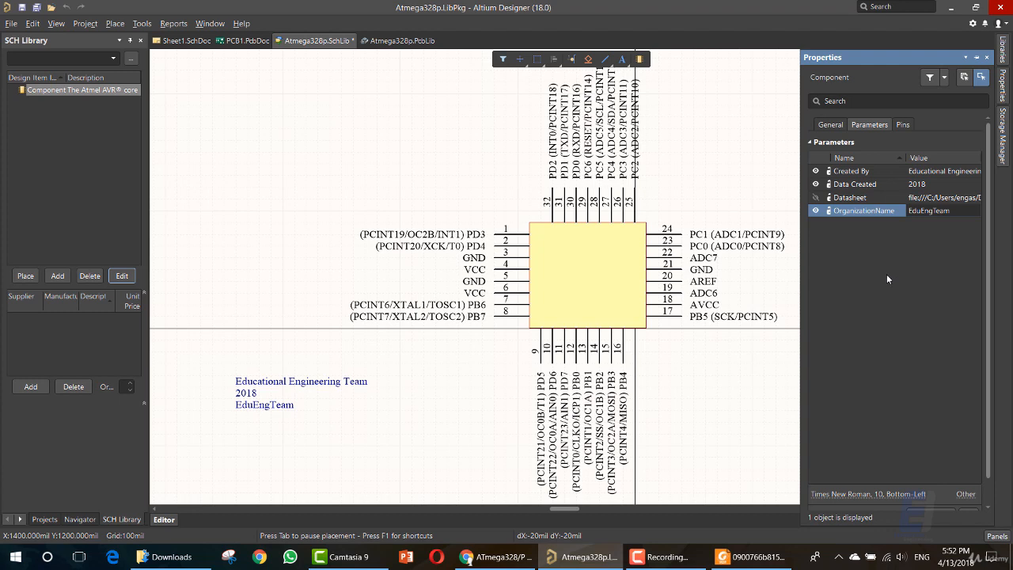
pyautogui.click(837, 126)
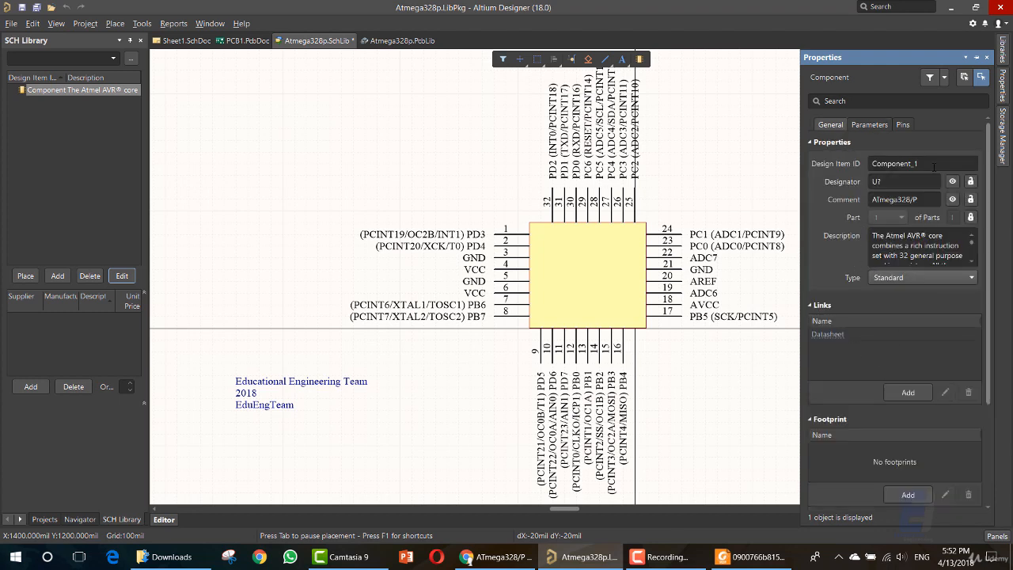
pyautogui.doubleClick(934, 165)
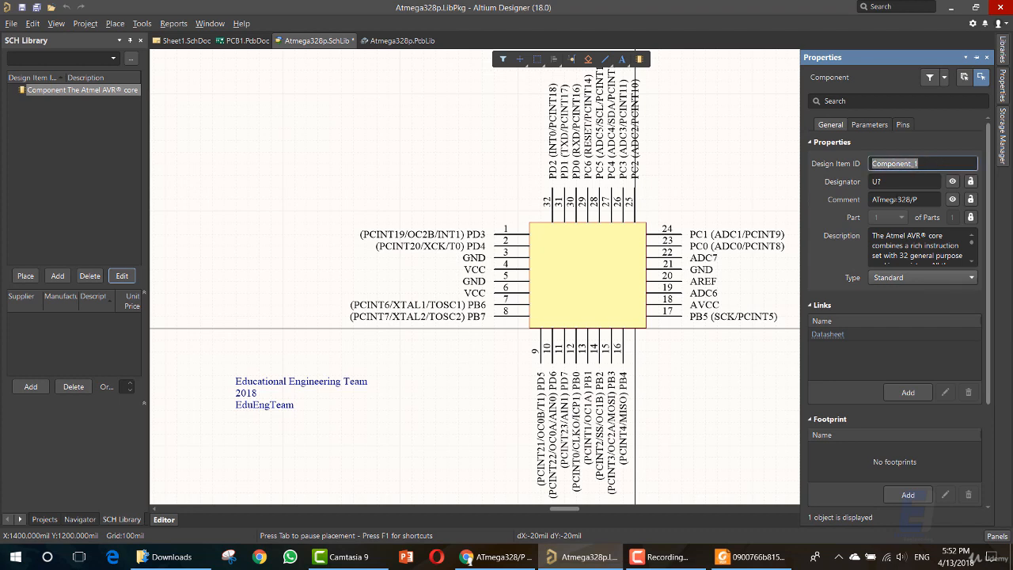
pyautogui.doubleClick(893, 201)
pyautogui.hotkey('ctrl', 'c')
pyautogui.click(908, 163)
pyautogui.doubleClick(907, 163)
pyautogui.hotkey('ctrl', 'v')
pyautogui.click(910, 182)
pyautogui.click(914, 165)
# Review the component's pin list and try toggling the visibility of pin 3 and its GND name off and on.
pyautogui.scroll(-3, 977, 309)
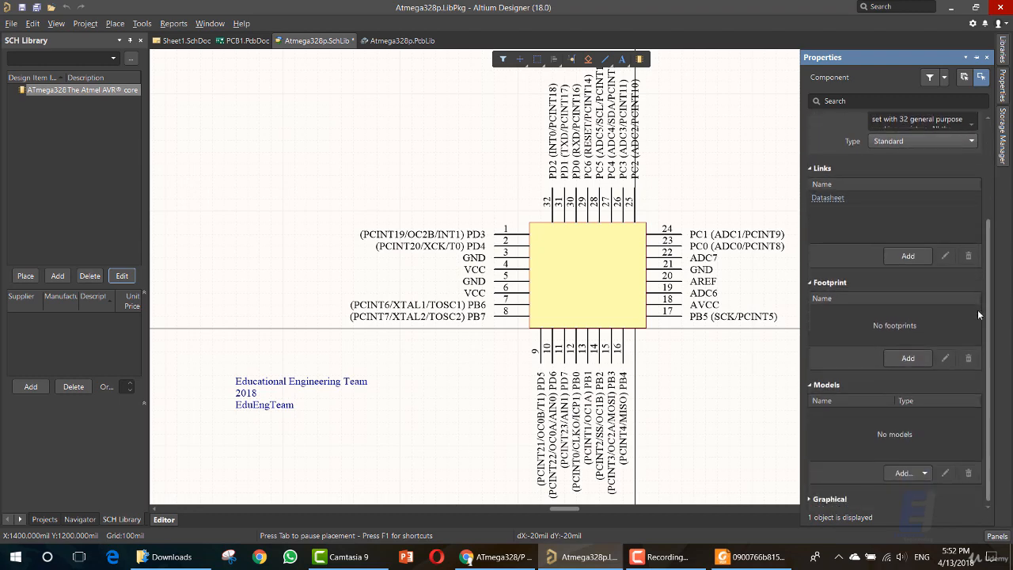
pyautogui.scroll(3, 977, 310)
pyautogui.click(909, 131)
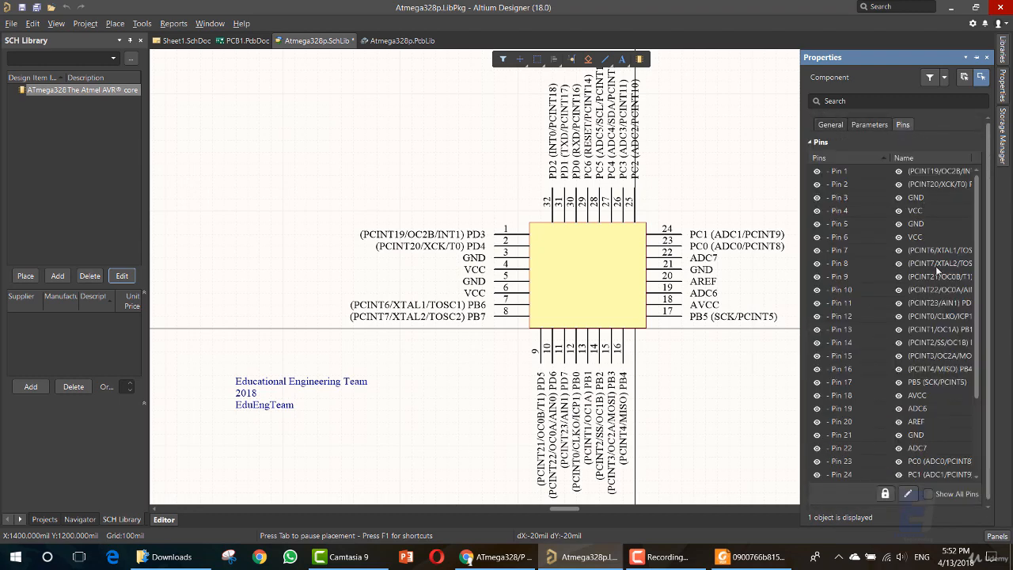
pyautogui.moveTo(975, 228)
pyautogui.mouseDown()
pyautogui.moveTo(971, 361)
pyautogui.moveTo(973, 210)
pyautogui.mouseUp()
pyautogui.click(935, 199)
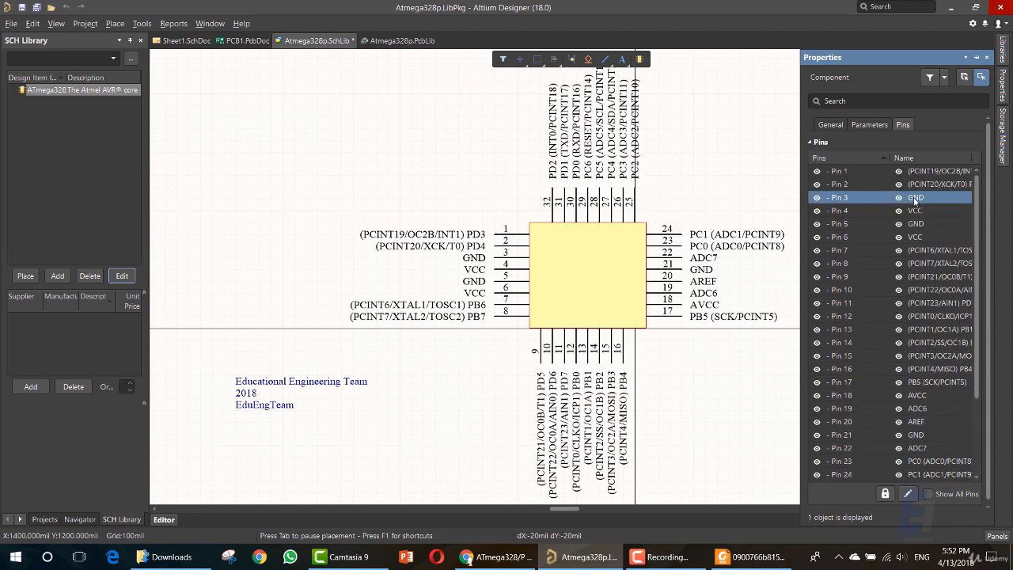
pyautogui.click(898, 197)
pyautogui.click(899, 197)
pyautogui.click(898, 197)
pyautogui.click(899, 197)
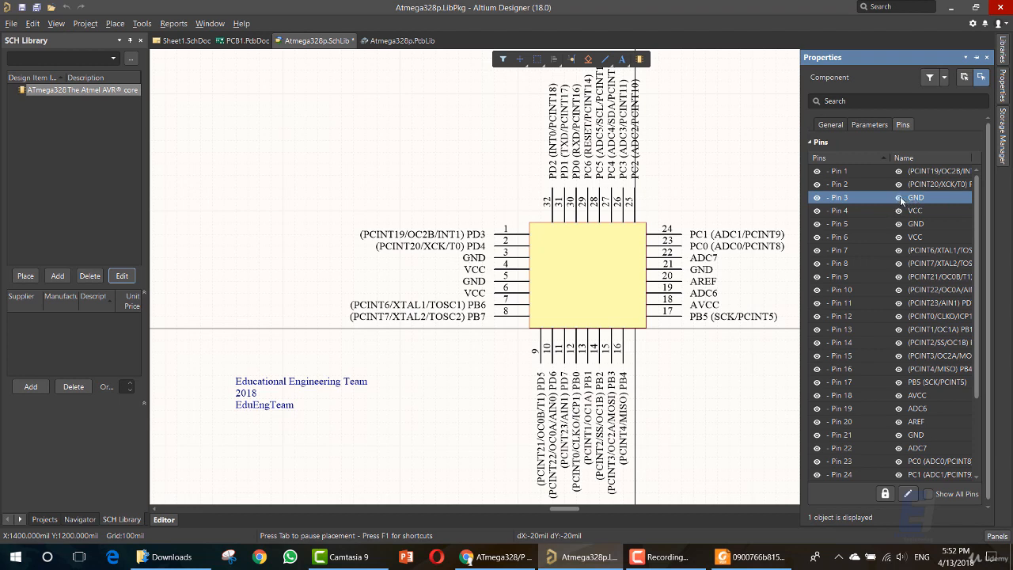
pyautogui.click(815, 198)
pyautogui.click(815, 197)
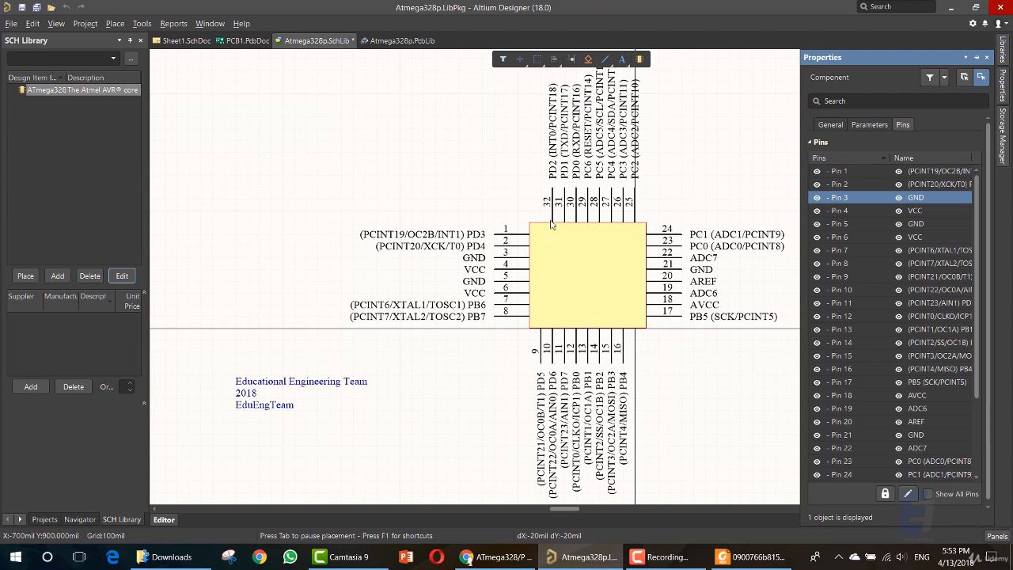
pyautogui.click(467, 178)
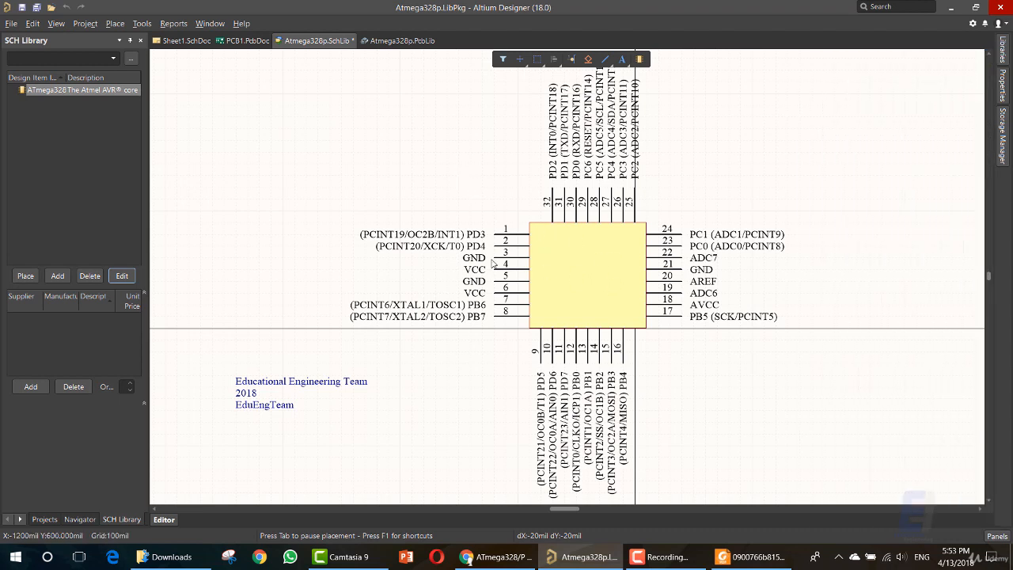
# Select the ATmega328/P component in the schematic library's component list.
pyautogui.moveTo(220, 361)
pyautogui.mouseDown()
pyautogui.moveTo(395, 441)
pyautogui.moveTo(208, 348)
pyautogui.mouseUp()
pyautogui.click(220, 368)
pyautogui.click(38, 89)
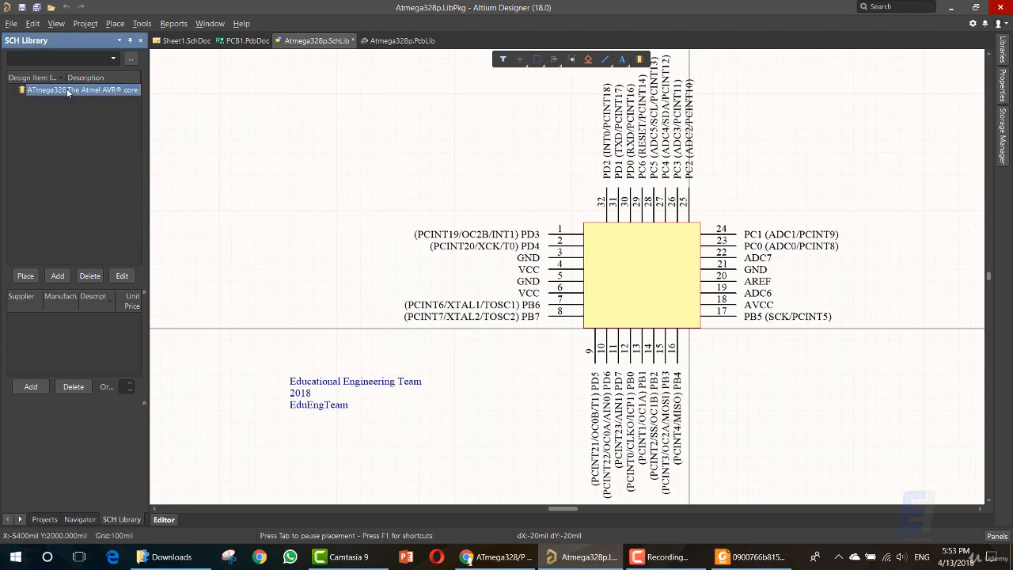